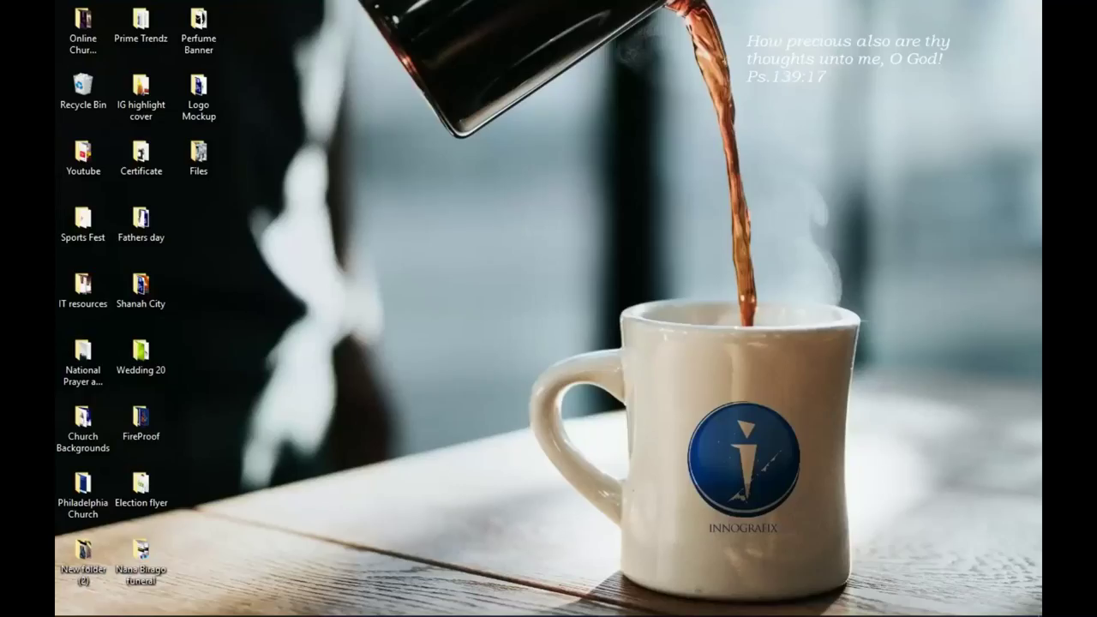
Bring Photoshop forward and fit the whole New Mount Zoar Baptist Church logo on screen
mouse_move(326, 610)
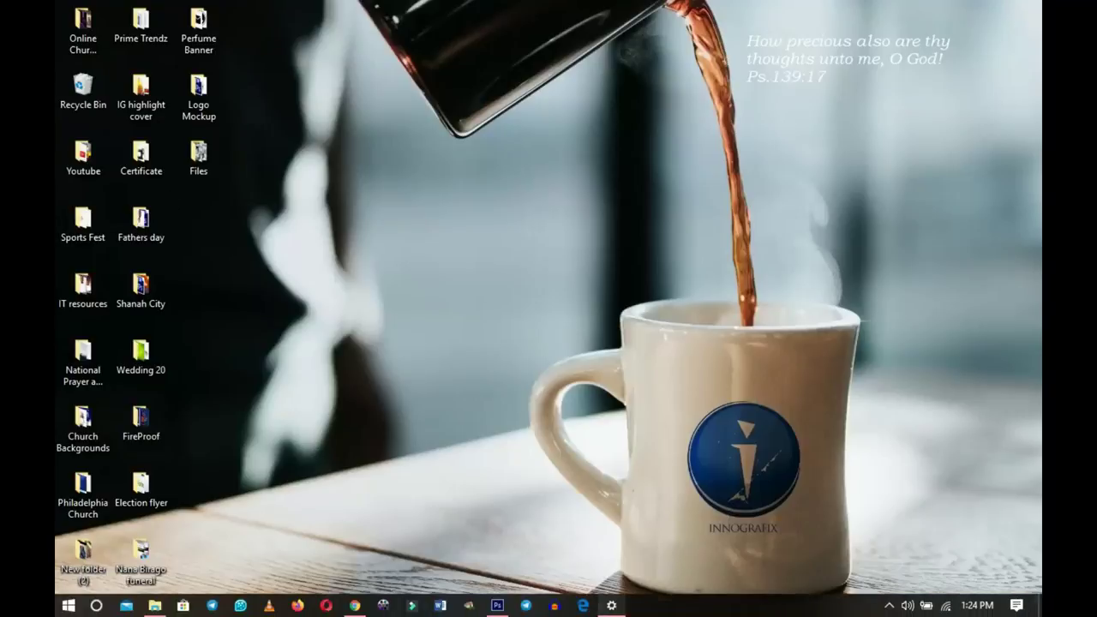
click(497, 605)
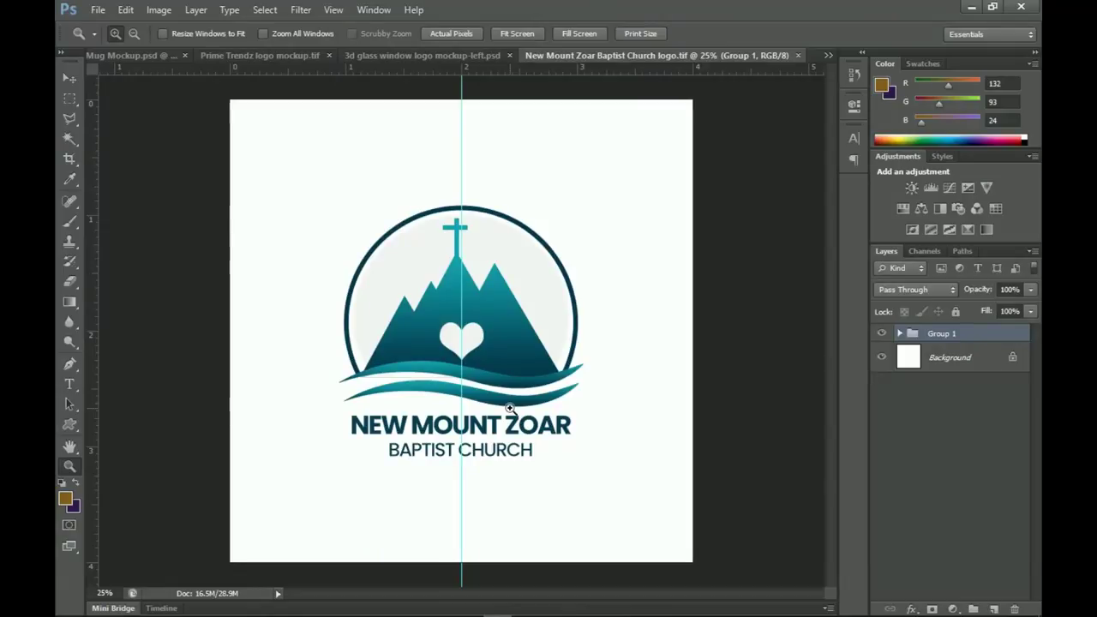
right_click(486, 377)
click(530, 387)
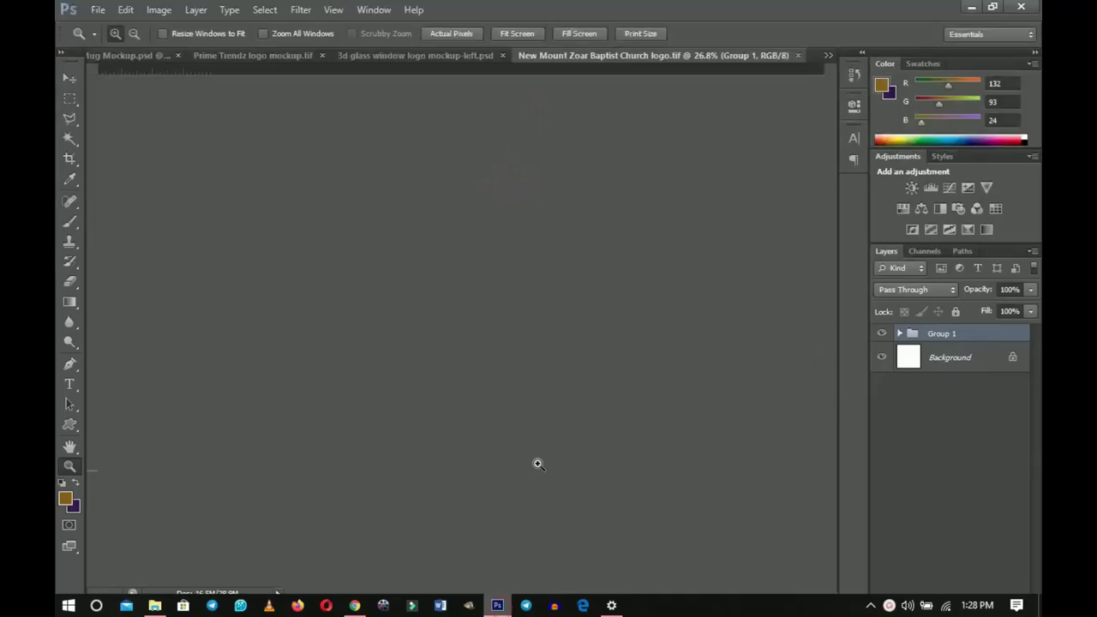
Switch to the 3d glass window document, then to the Coffee Mug Mockup document
click(564, 278)
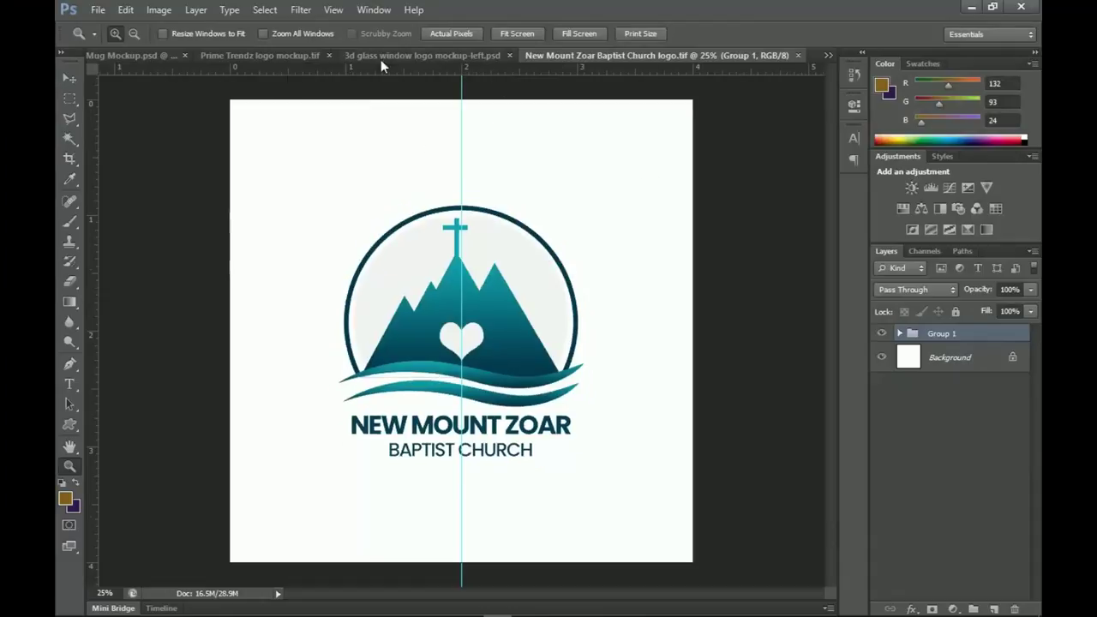
click(394, 54)
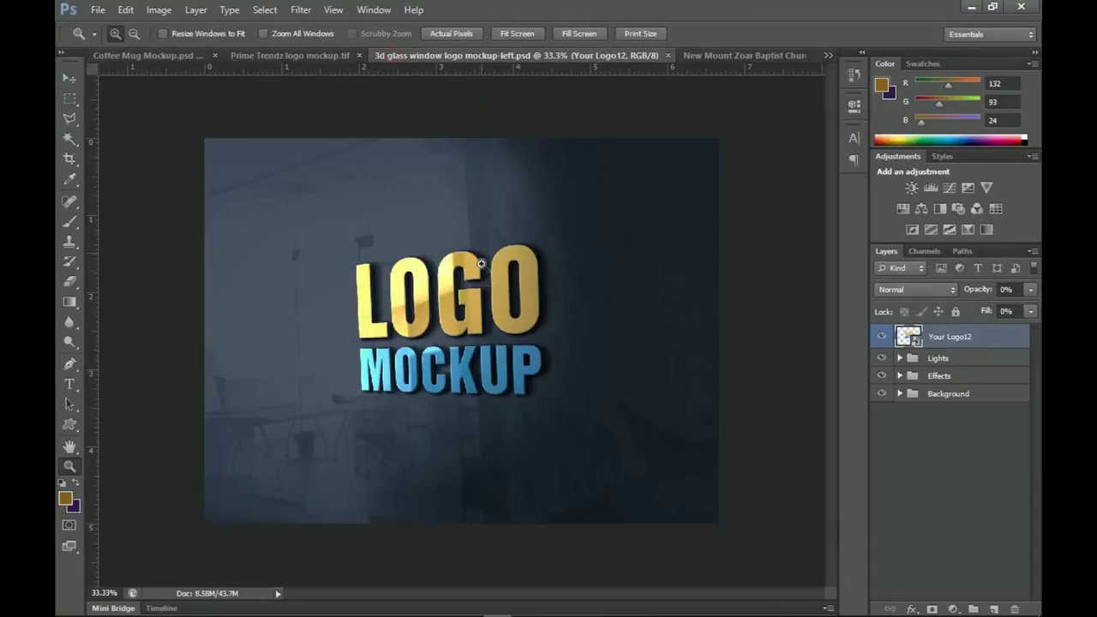
click(146, 55)
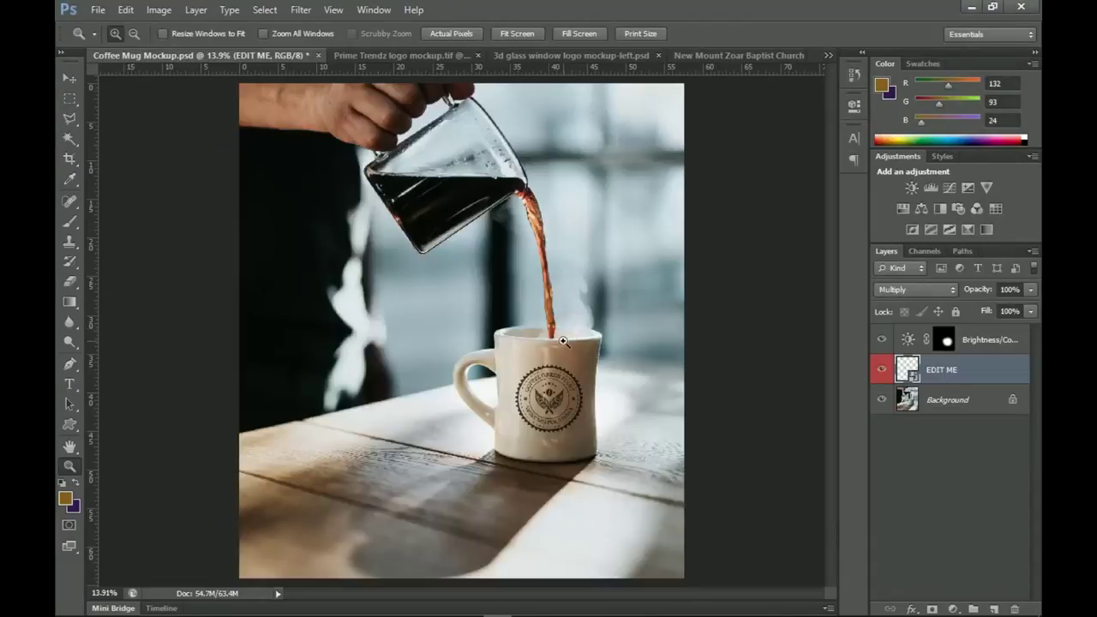
Zoom in on the mug's Coffee Green Point placeholder logo and center it in view
click(564, 381)
click(564, 380)
click(564, 380)
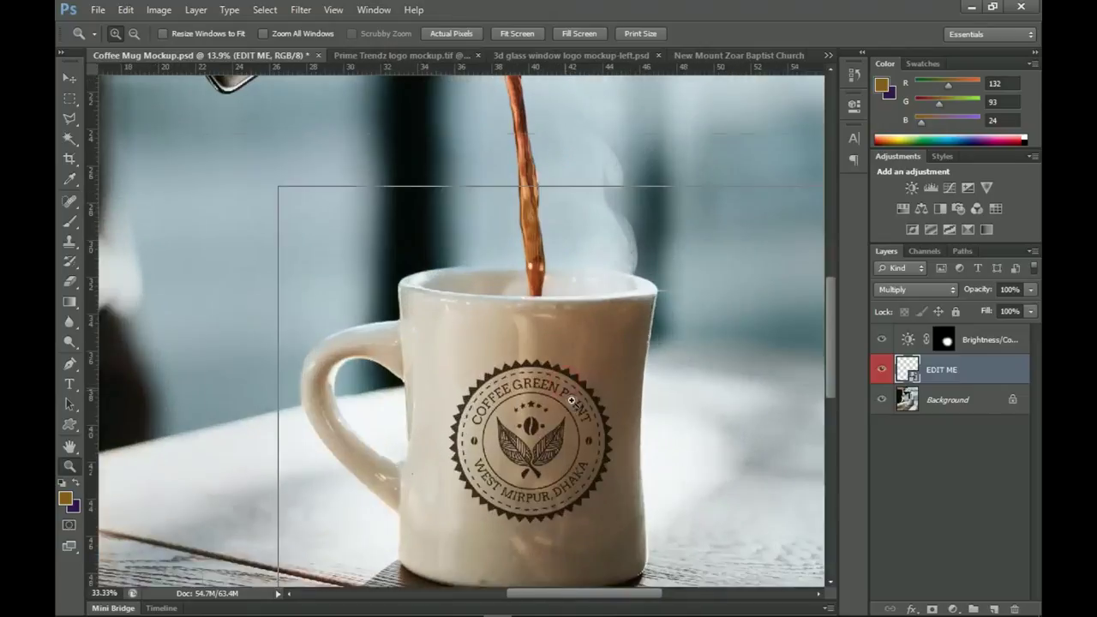
click(565, 320)
drag(564, 319, 563, 282)
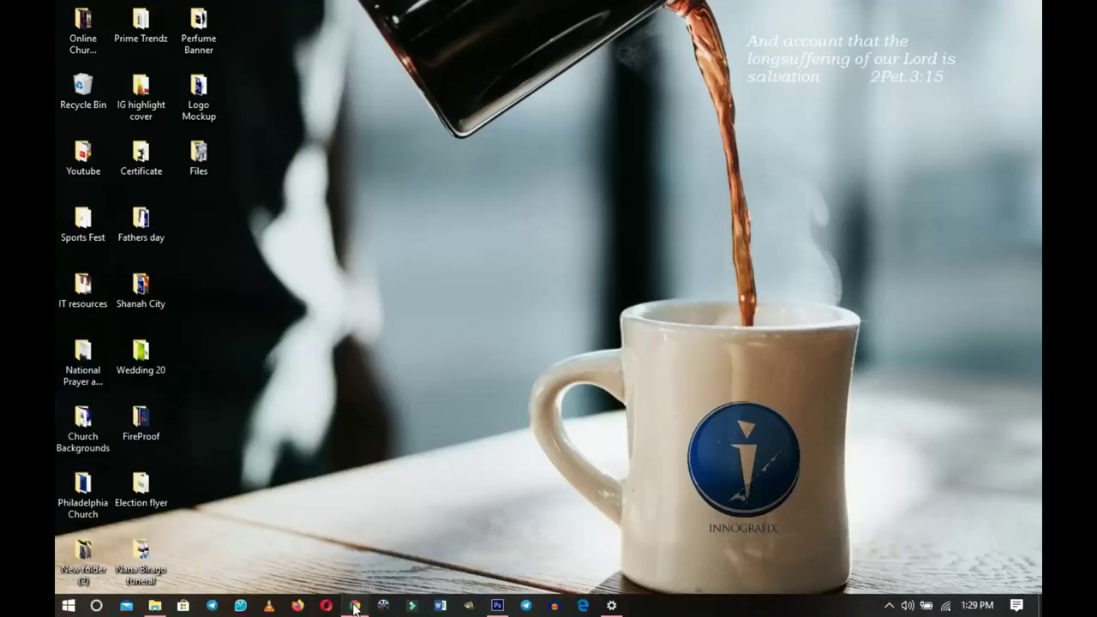
Minimize Photoshop and scroll through Freepik's Logo Mockup Images results
click(355, 610)
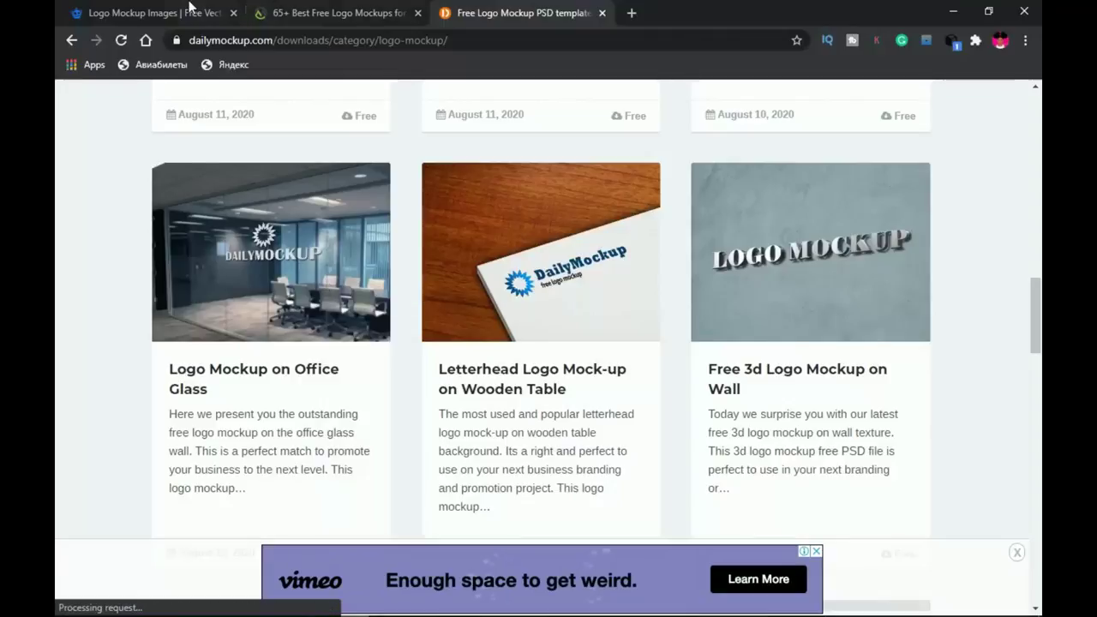
click(172, 11)
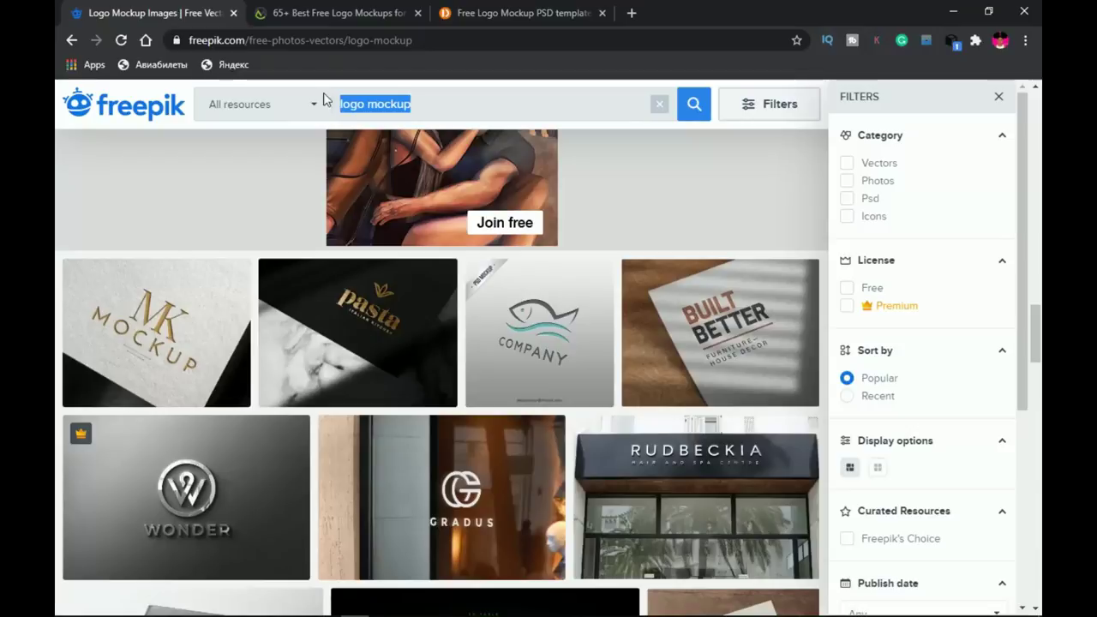
scroll(318, 103, down, 2)
scroll(416, 224, down, 1)
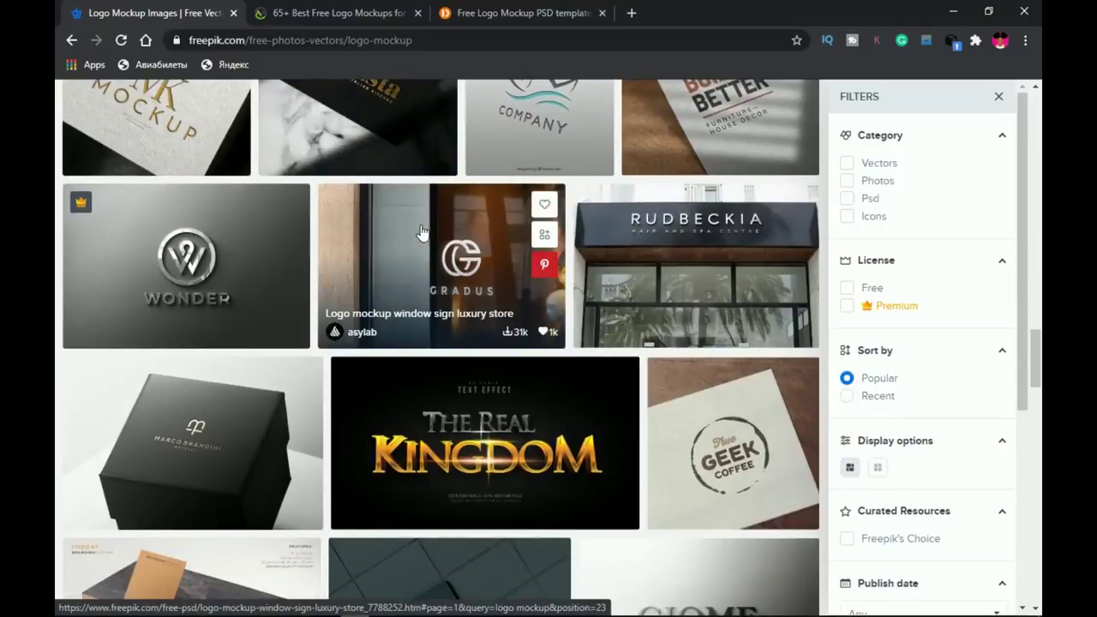
scroll(656, 201, up, 1)
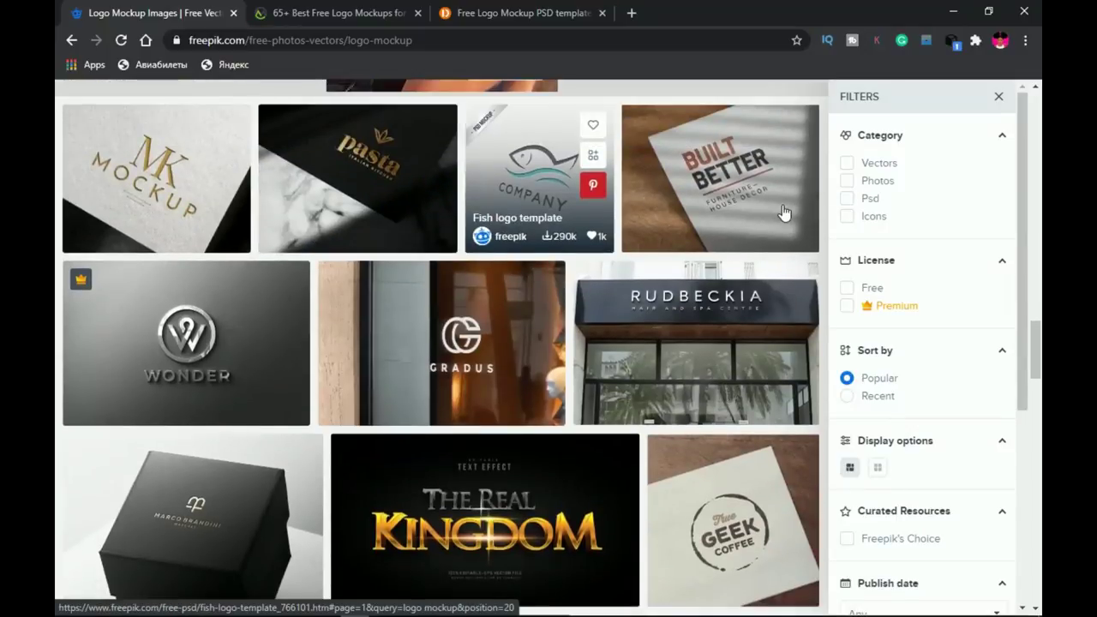
scroll(676, 202, up, 2)
scroll(543, 223, up, 4)
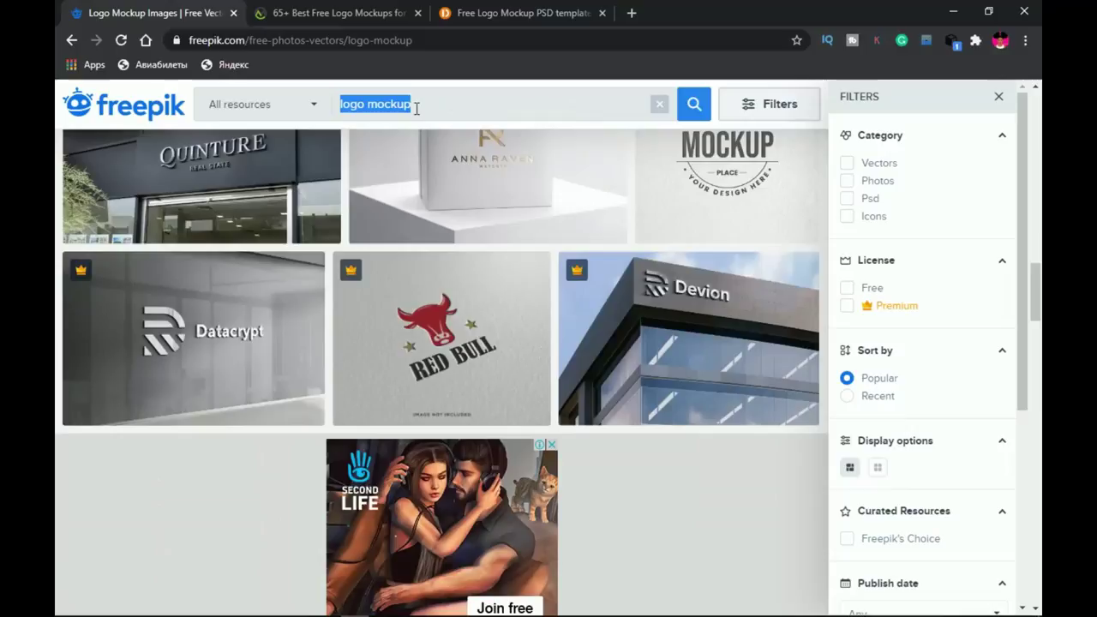
Keep browsing the Freepik mockup designs, then return to Coffee Mug Mockup.psd in Photoshop
scroll(514, 240, down, 2)
scroll(512, 243, up, 2)
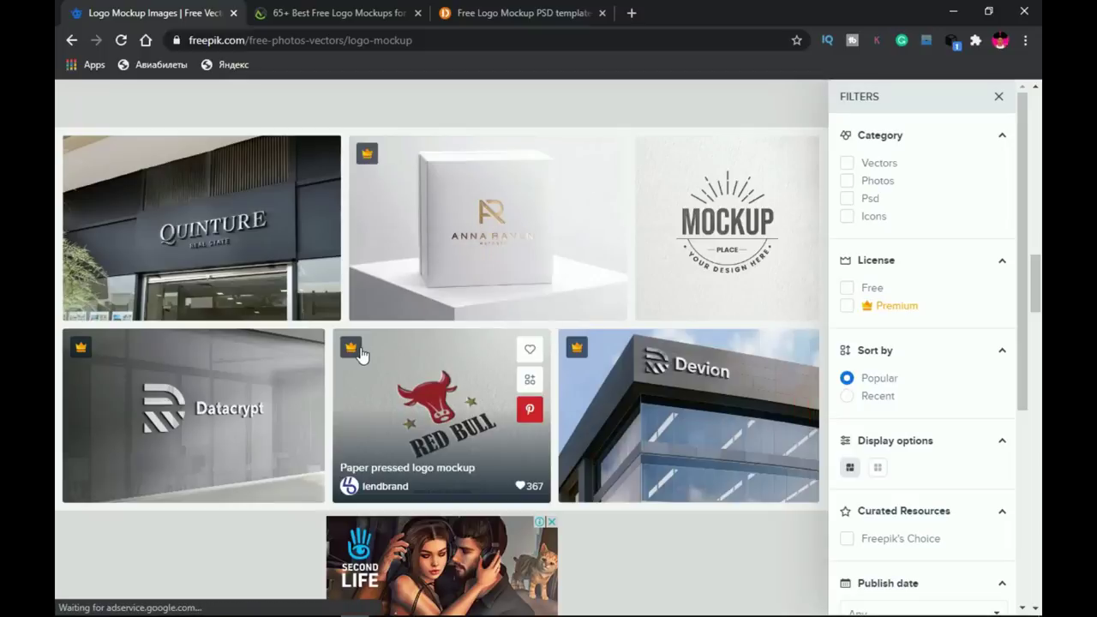
scroll(394, 349, down, 3)
scroll(381, 321, up, 9)
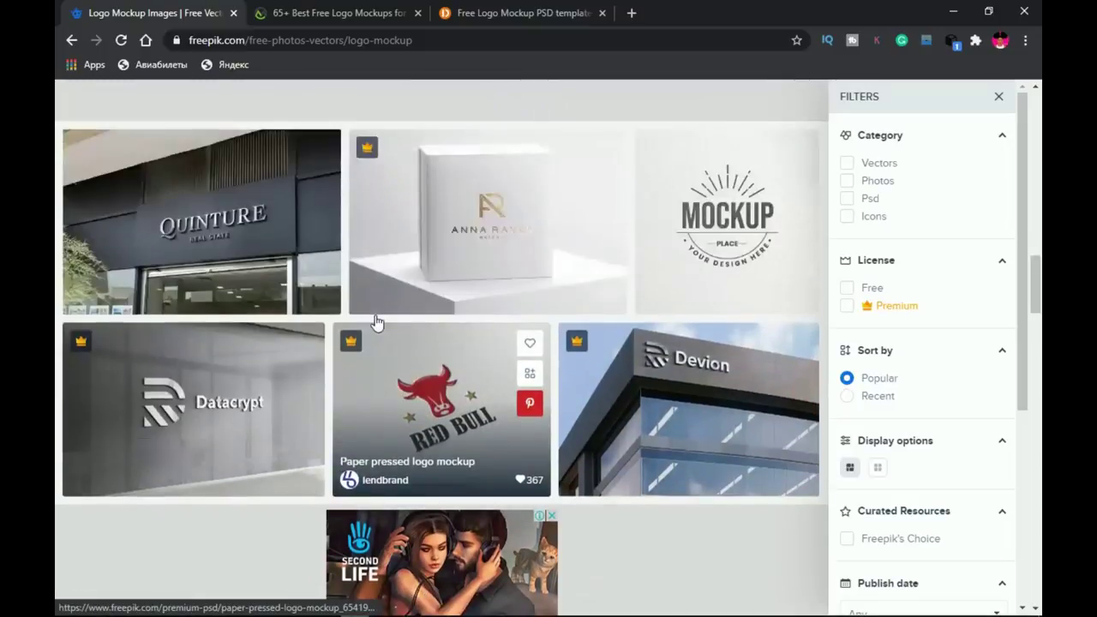
scroll(480, 343, up, 5)
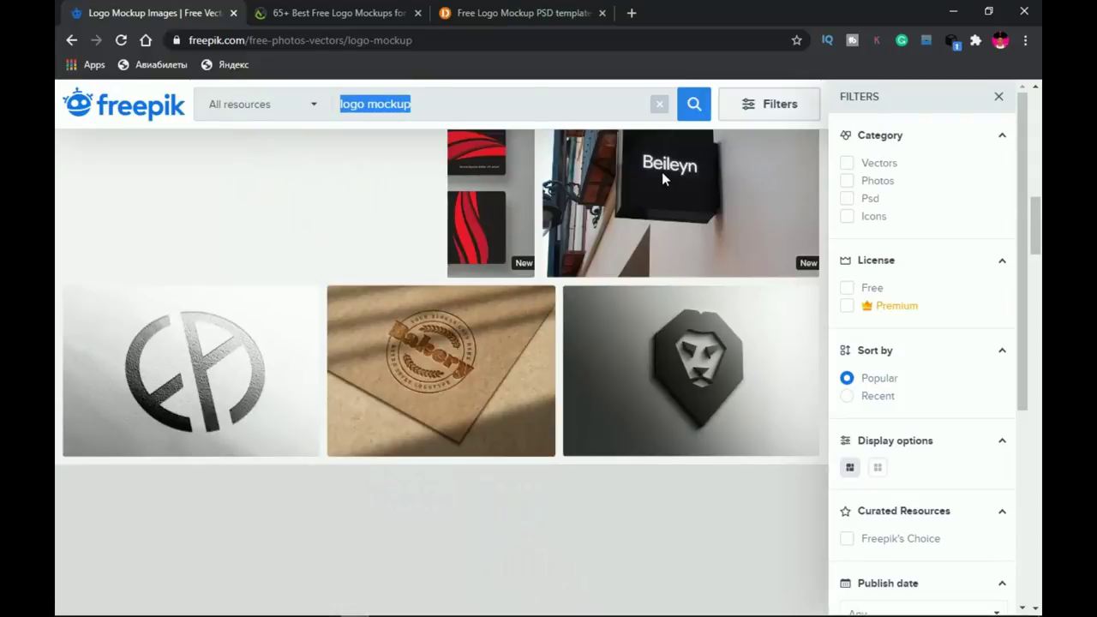
scroll(661, 178, up, 3)
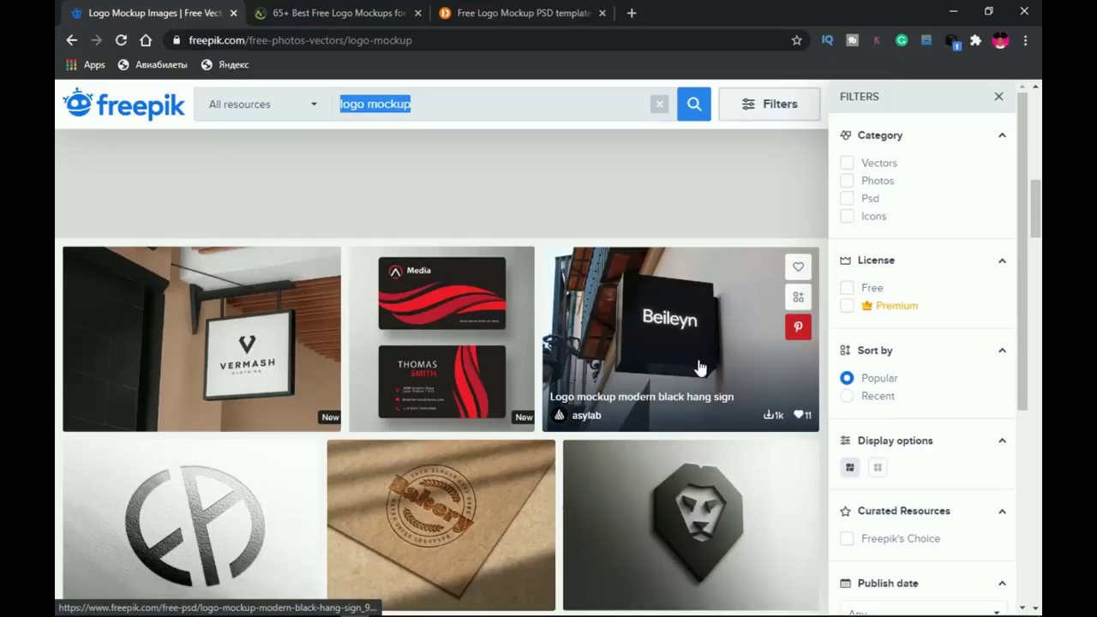
scroll(699, 367, down, 5)
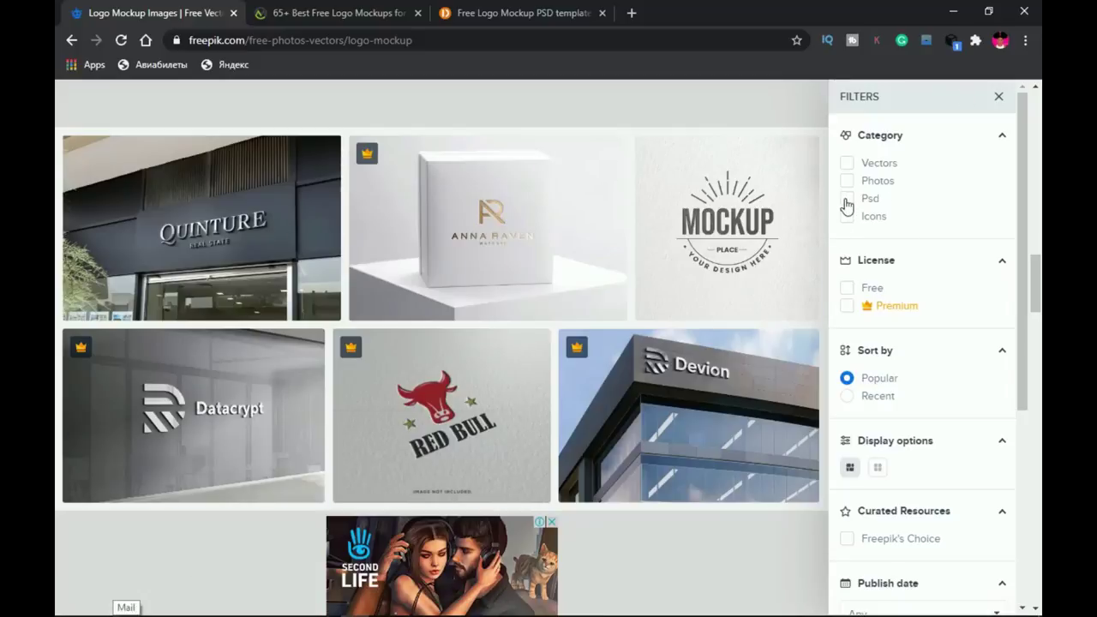
mouse_move(529, 603)
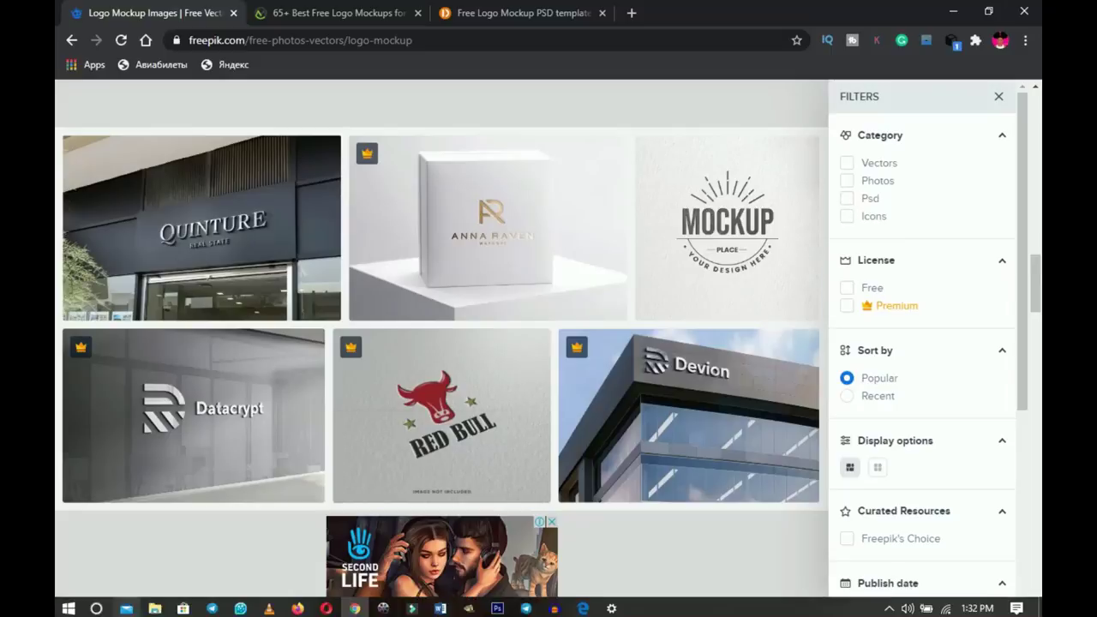
click(497, 605)
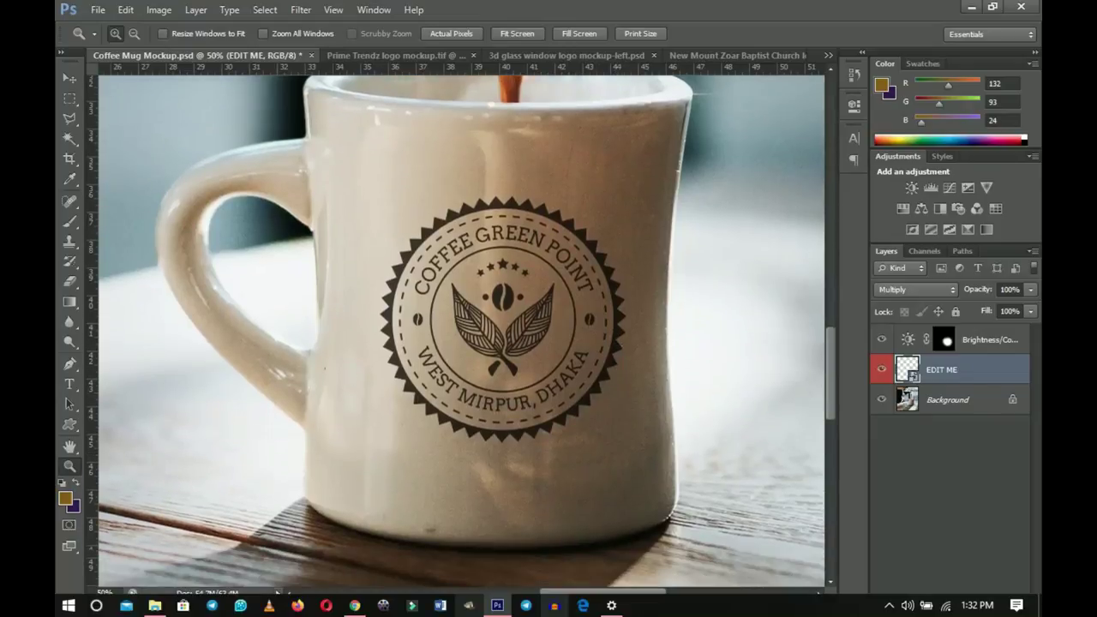
click(354, 604)
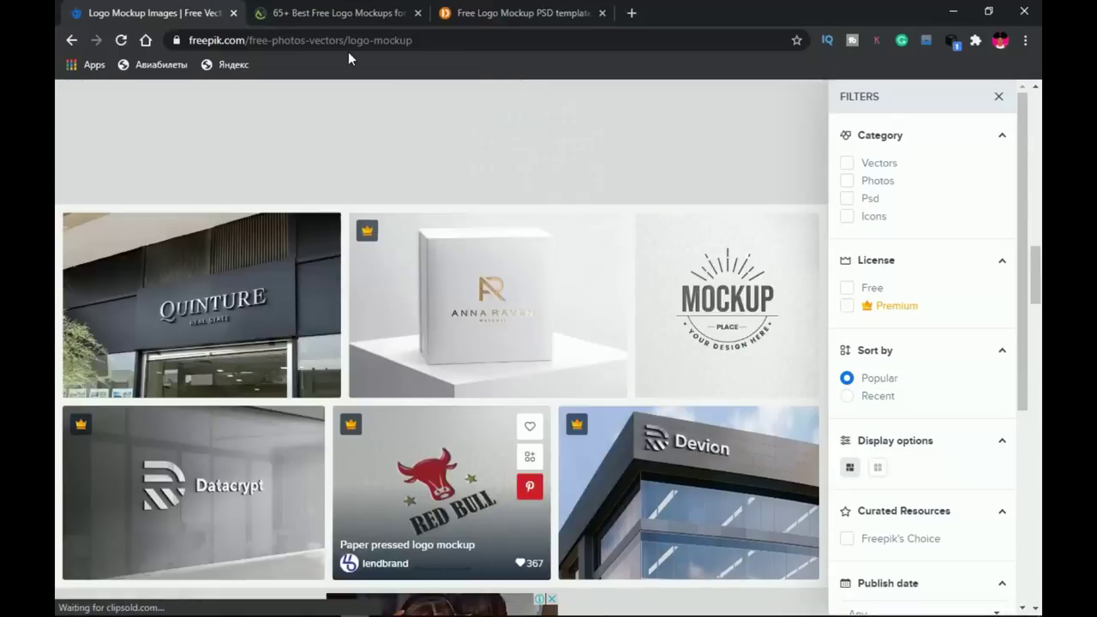
Browse Mockuptree's free logo mockups, such as the 3D Glass Logo Mockup
click(309, 10)
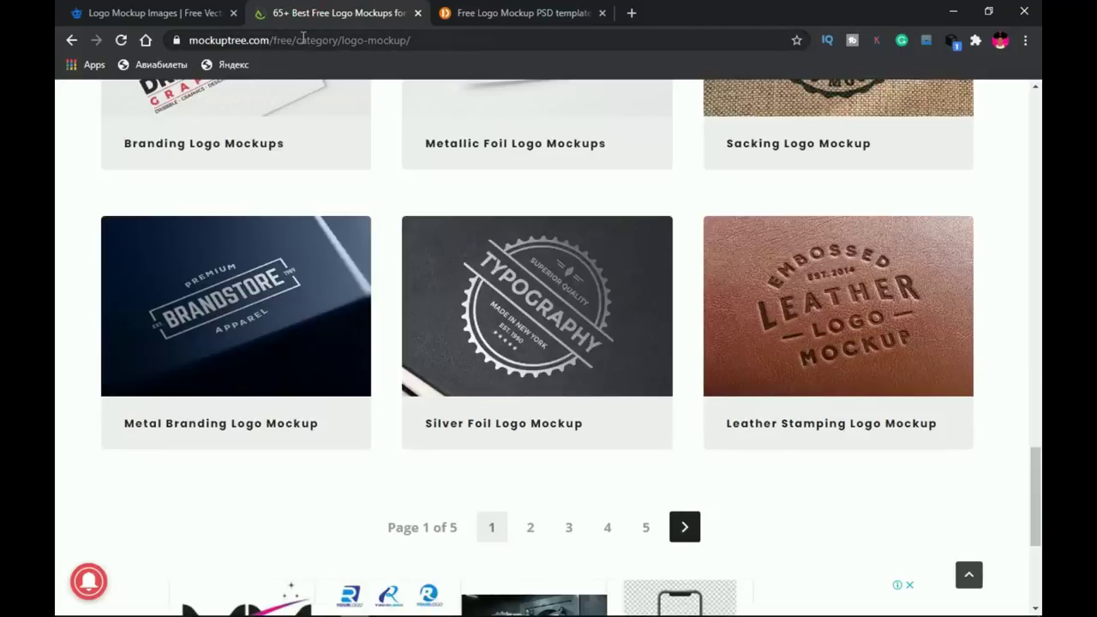
scroll(421, 215, up, 5)
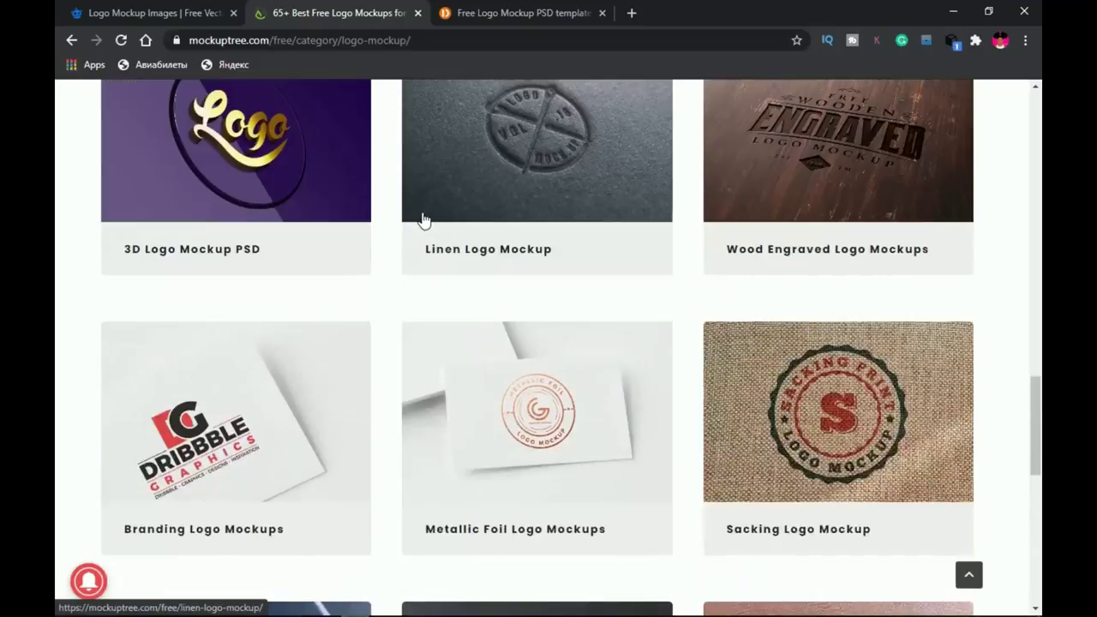
scroll(422, 220, up, 4)
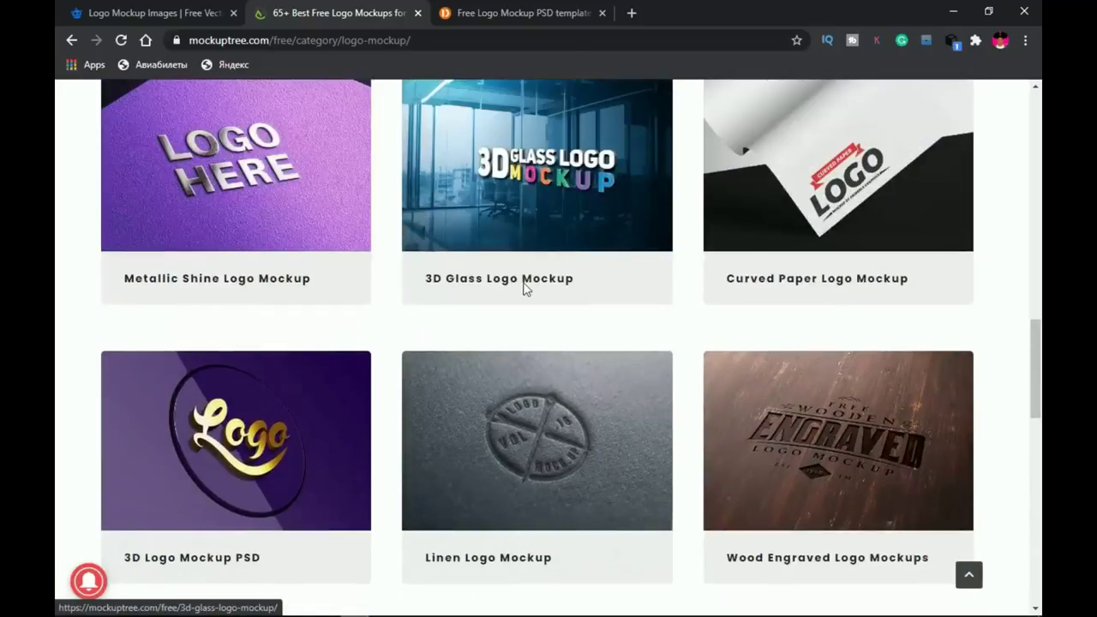
scroll(526, 289, up, 2)
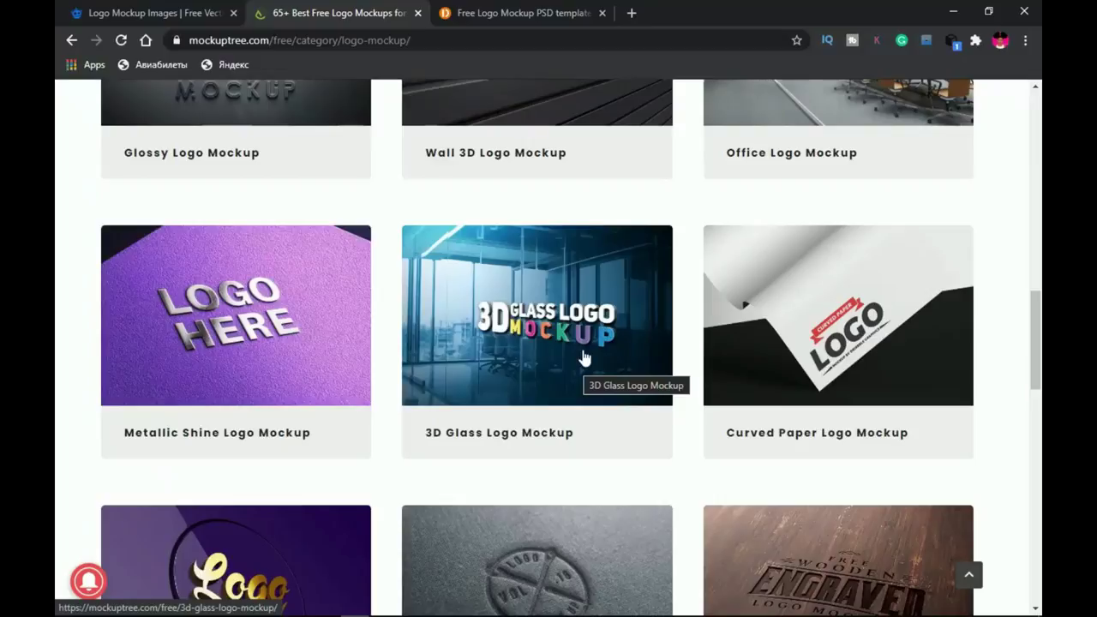
scroll(505, 347, down, 3)
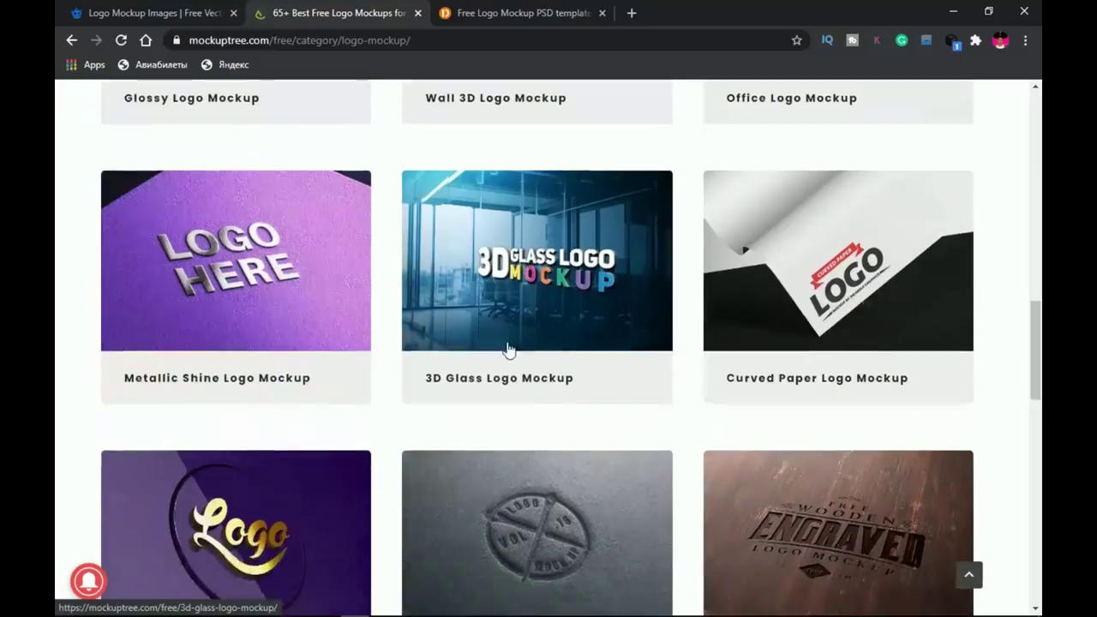
scroll(520, 355, down, 2)
Scroll through DailyMockup's free logo mockup listings, including Embossed Logo Mockup on Leather Bag
click(522, 12)
scroll(432, 221, up, 1)
scroll(445, 249, up, 2)
scroll(504, 325, up, 1)
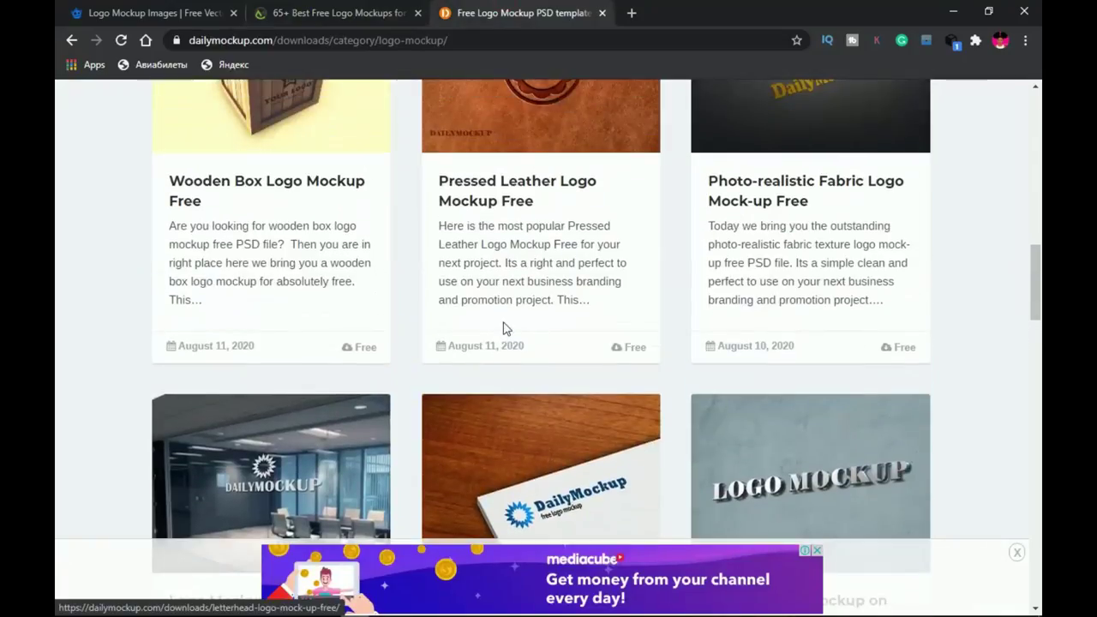
scroll(504, 325, down, 1)
scroll(504, 325, up, 3)
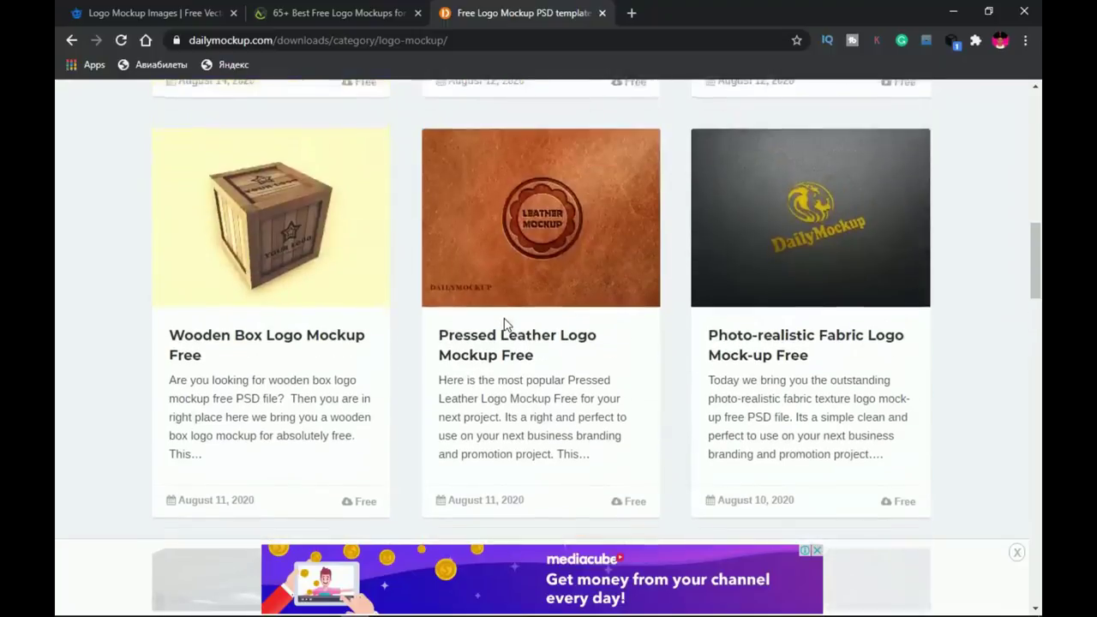
scroll(451, 276, up, 2)
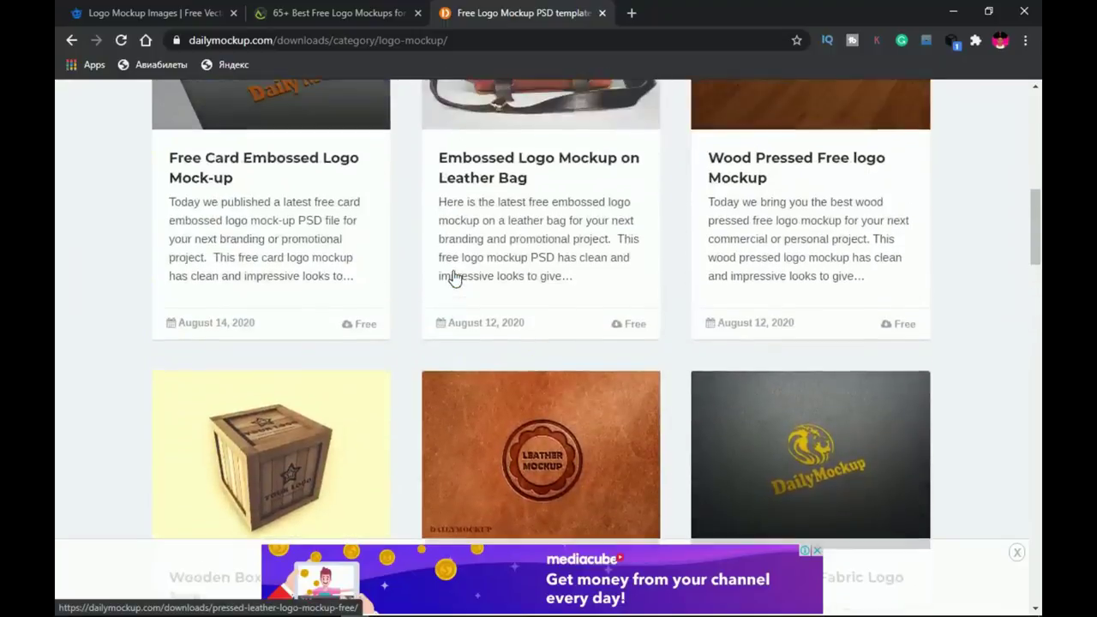
Search Google for 'logo moc' in a new tab
key(ctrl+t)
text(logo mo)
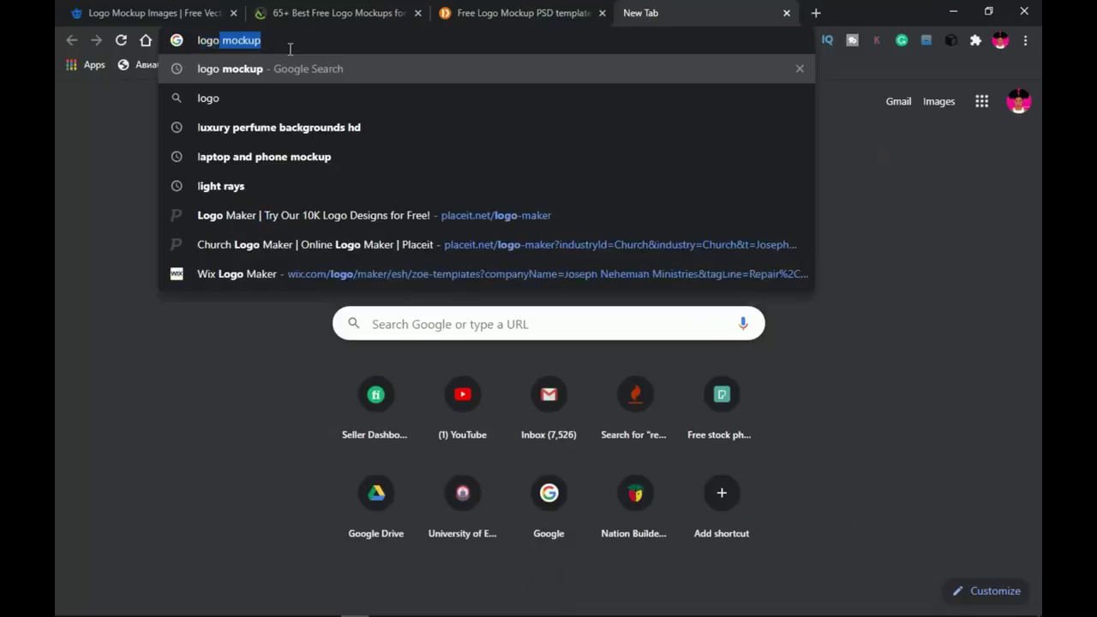
text(c)
key(Return)
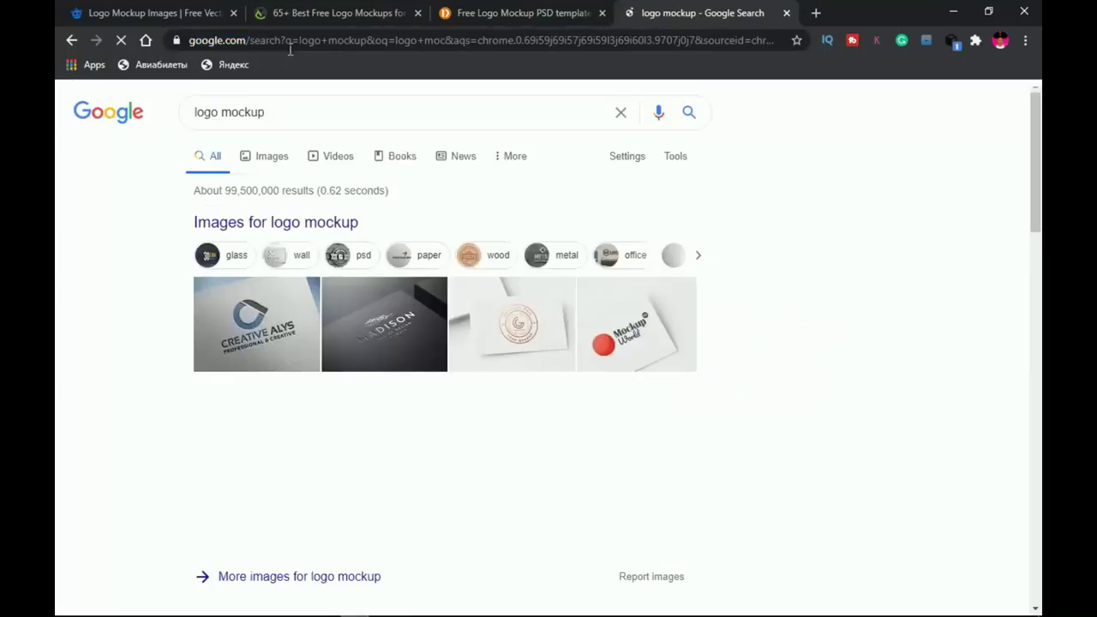
Scroll through the logo mockup search results and return to the Mockuptree '65+ Best Free Logo Mockups' tab
scroll(472, 289, down, 2)
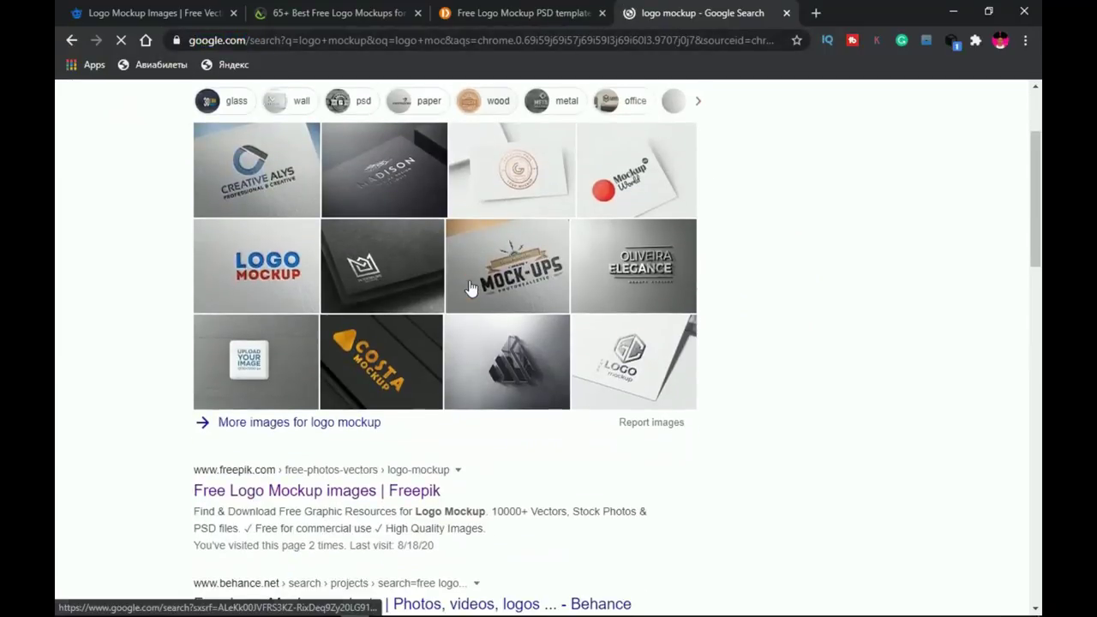
scroll(457, 290, up, 1)
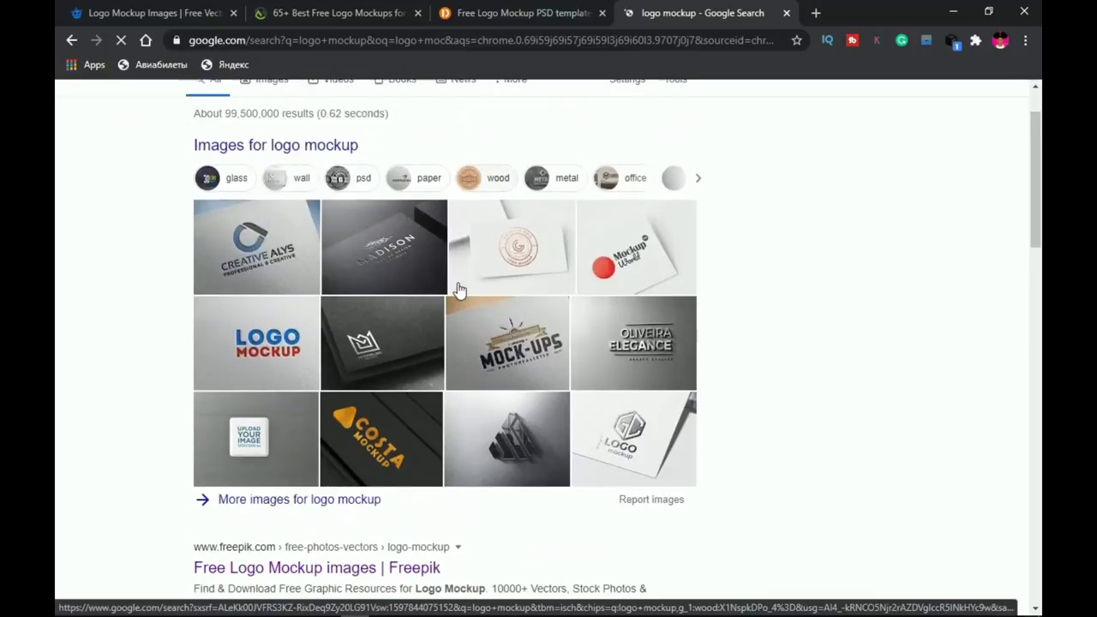
scroll(433, 294, up, 1)
scroll(364, 347, down, 2)
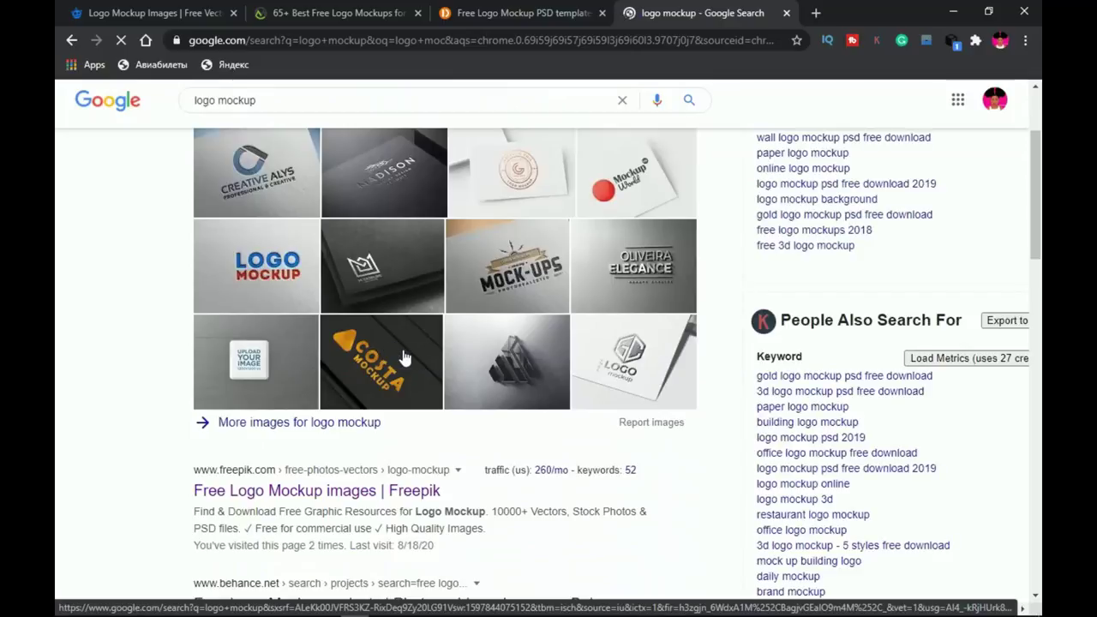
scroll(404, 357, down, 1)
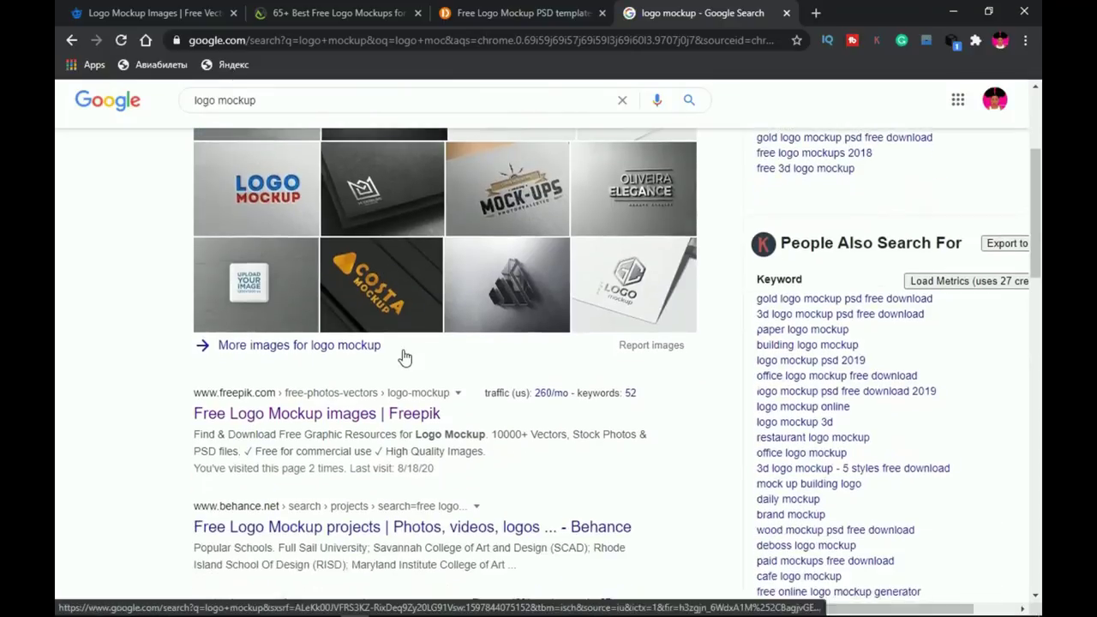
scroll(404, 357, down, 1)
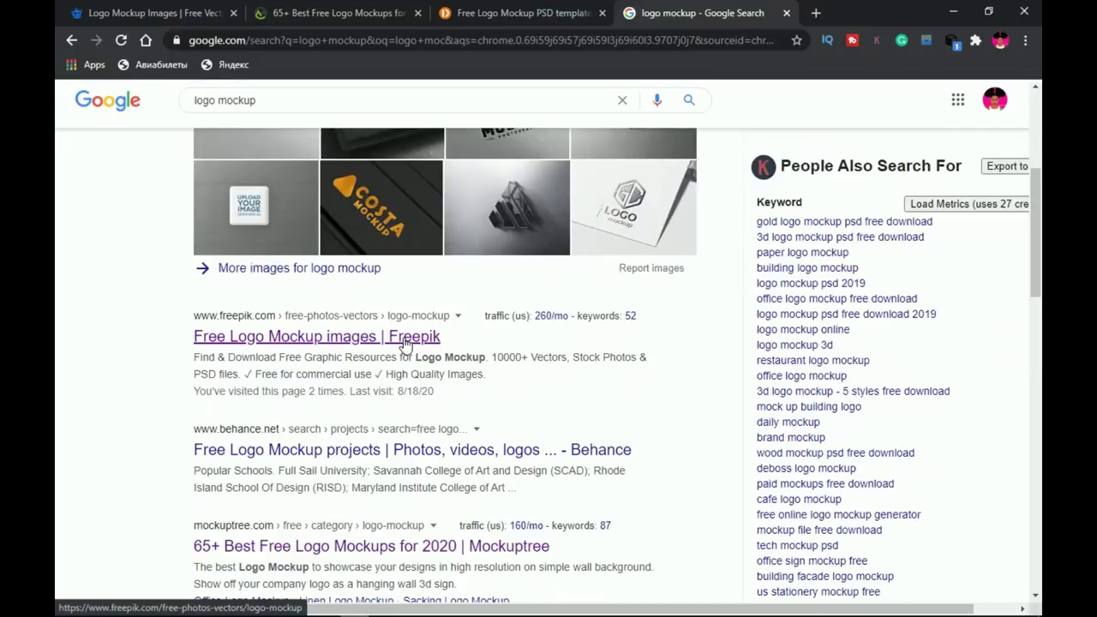
click(338, 13)
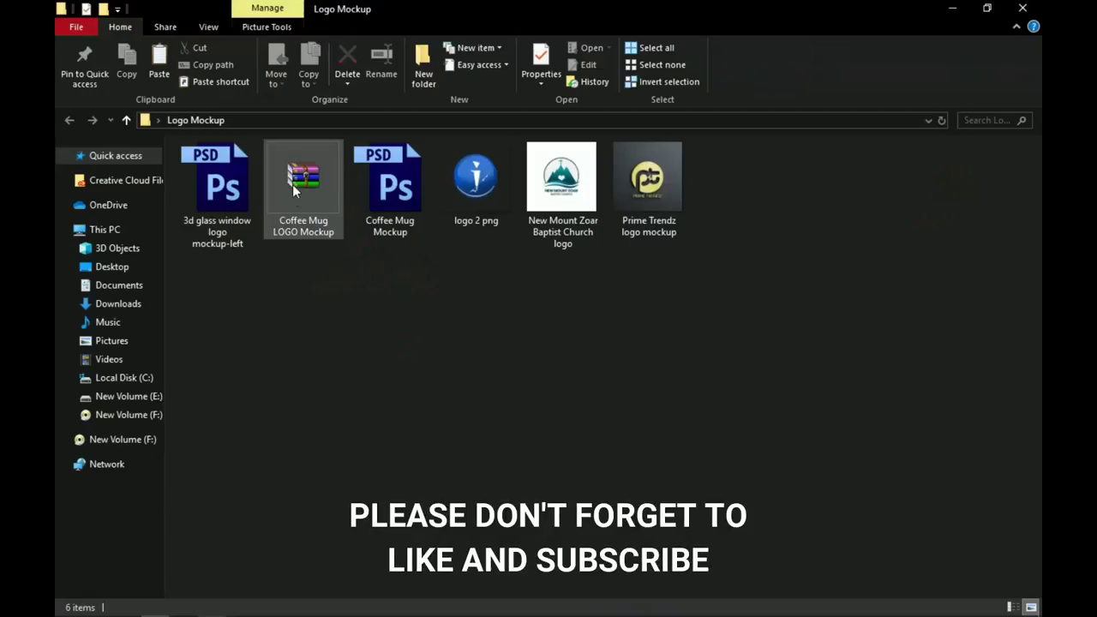
Select the Coffee Mug LOGO Mockup.zip archive to open it in WinRAR
click(292, 184)
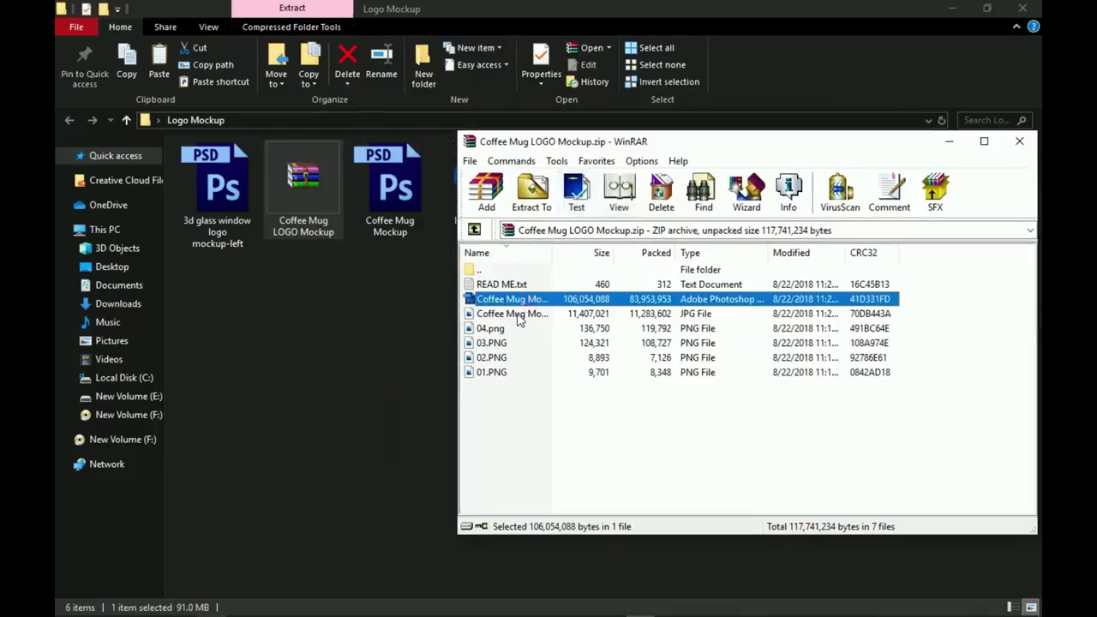
Extract Coffee Mug Mockup.psd from the archive into the Logo Mockup folder
click(518, 317)
click(532, 299)
mouse_move(514, 300)
mouse_down()
mouse_move(529, 333)
mouse_move(520, 391)
mouse_move(500, 324)
mouse_up()
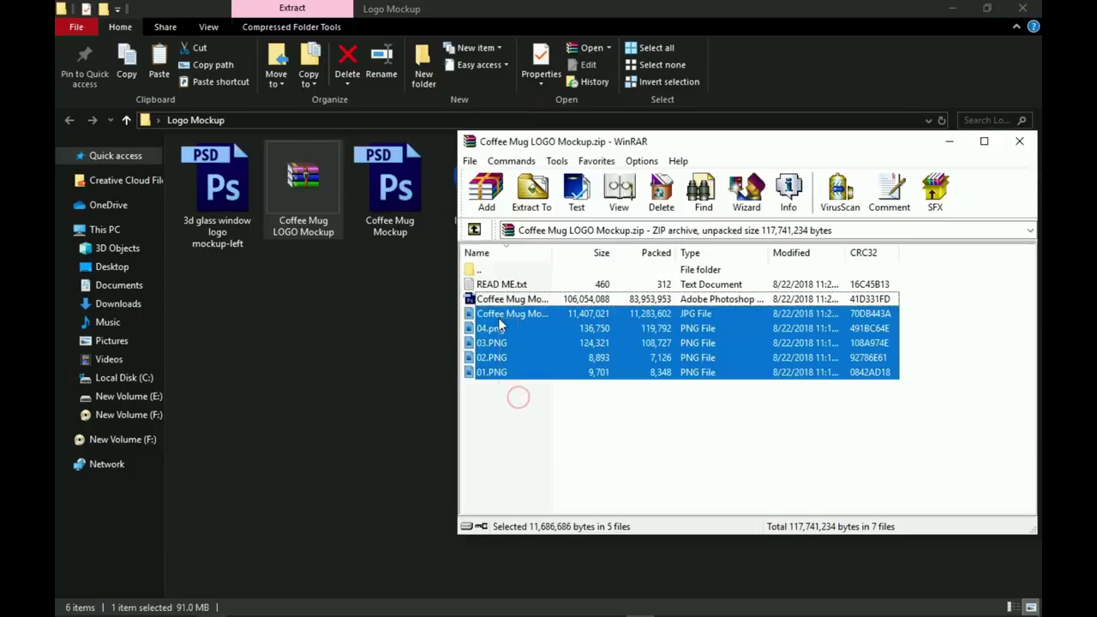
click(520, 303)
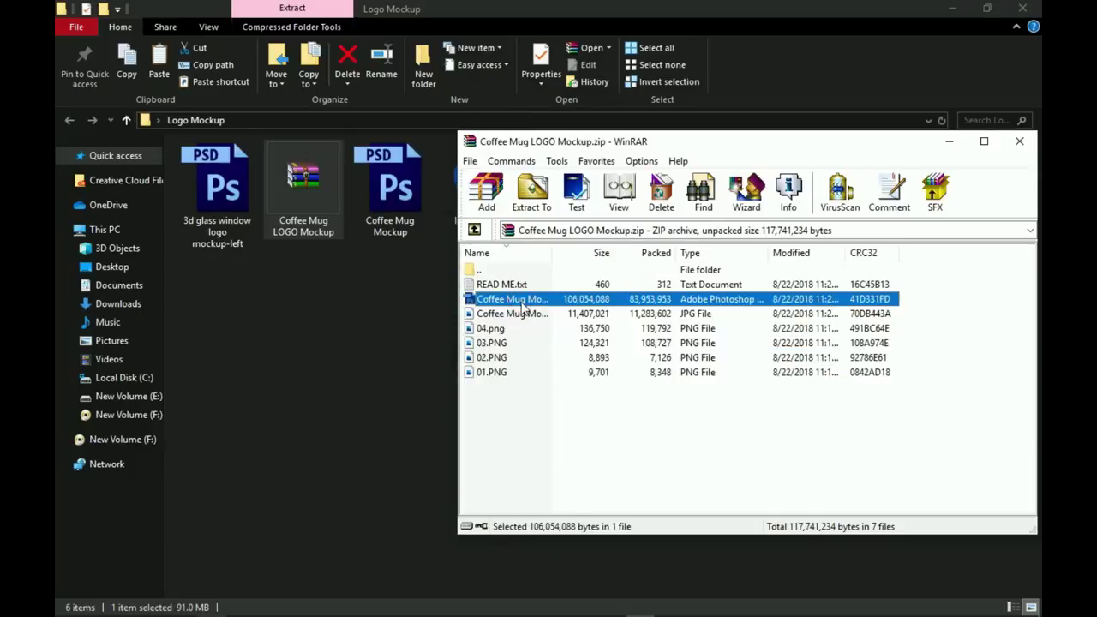
click(532, 193)
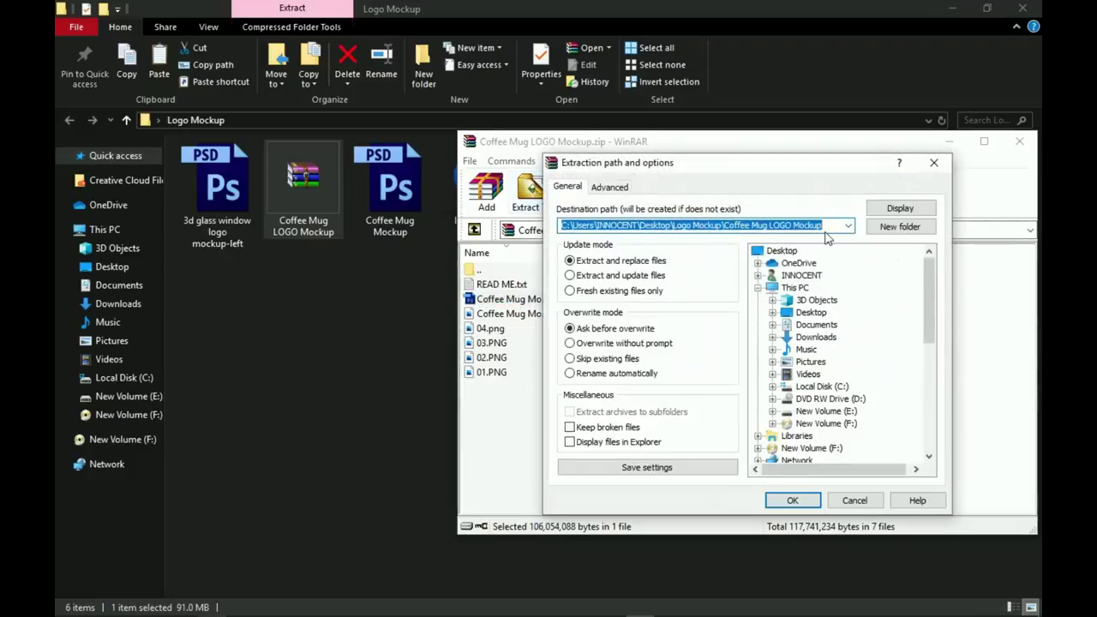
click(933, 162)
Close WinRAR, select the extracted Coffee Mug Mockup PSD, and bring Photoshop back up
click(1018, 141)
click(402, 201)
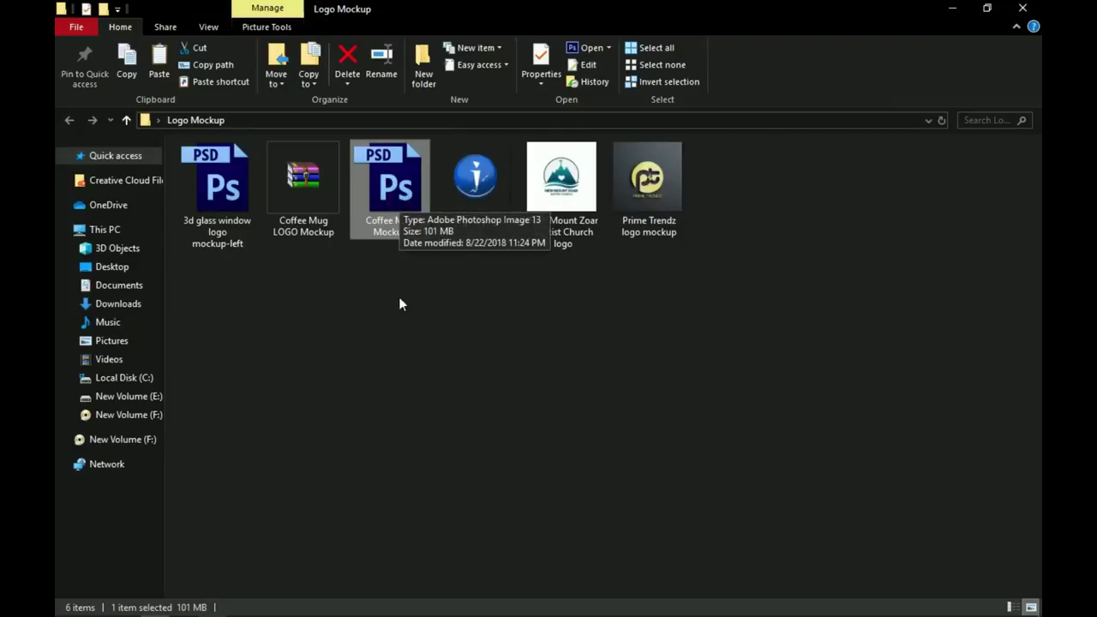
mouse_move(465, 600)
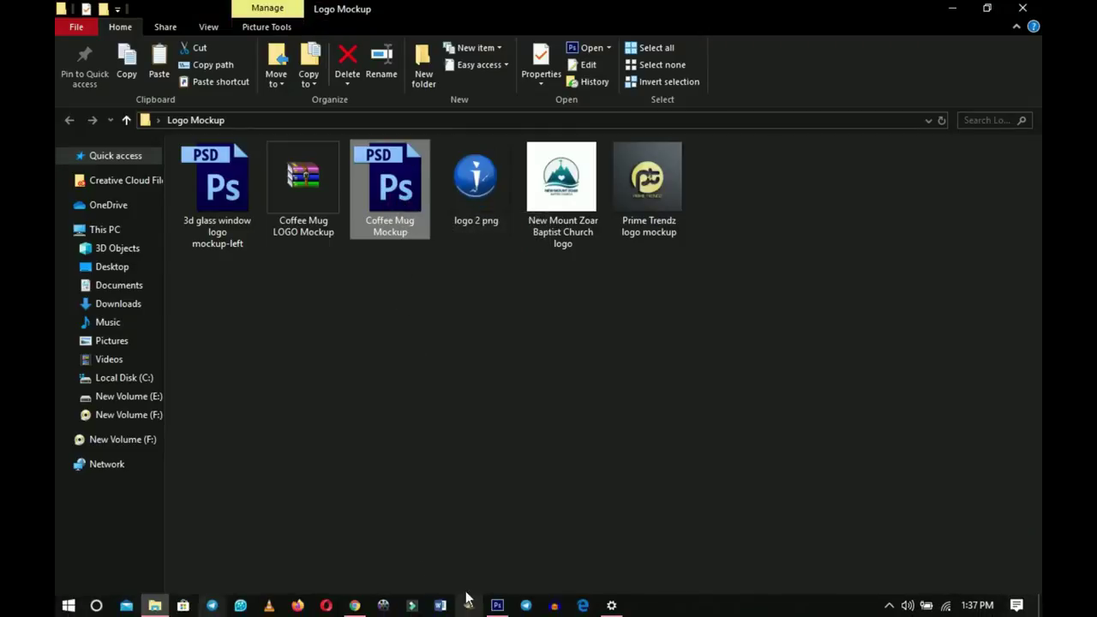
click(509, 606)
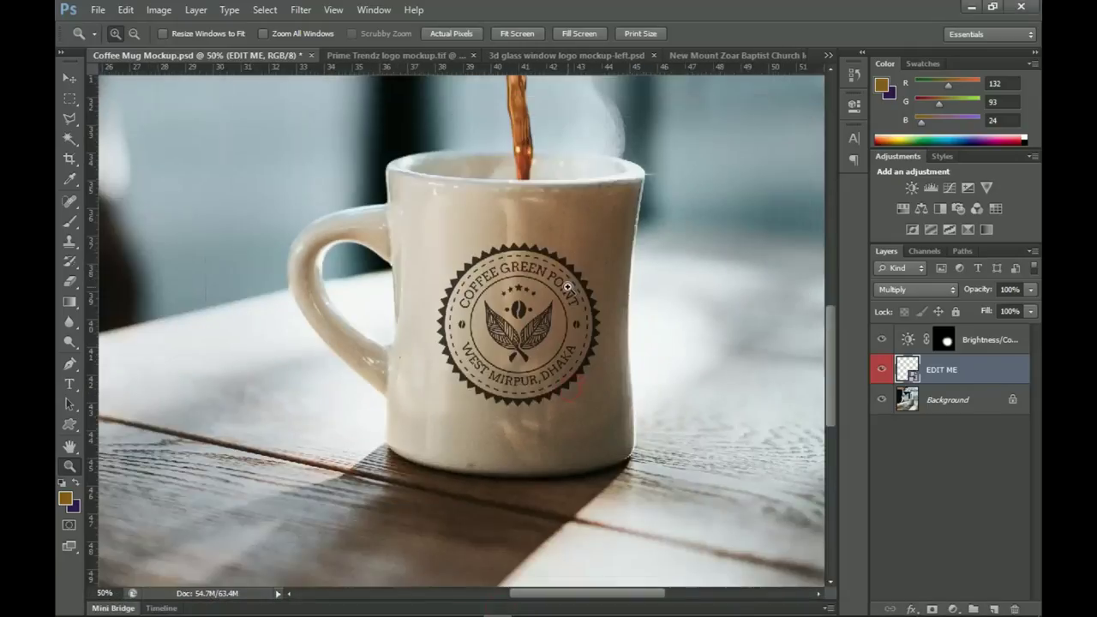
Zoom in on the Coffee Green Point badge on the mug
click(567, 287)
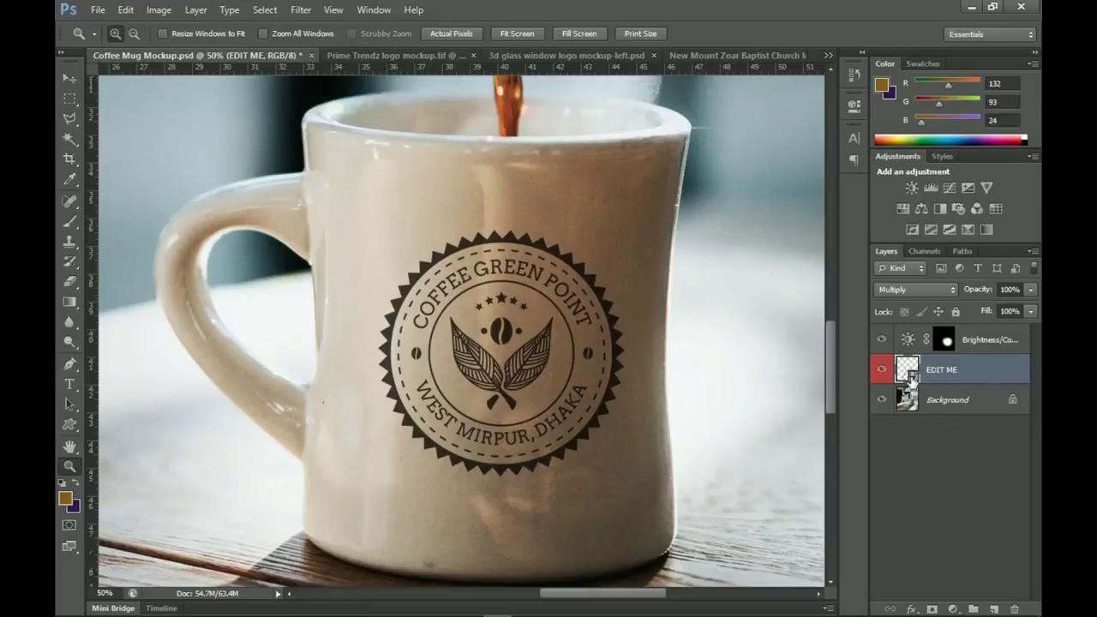
Open the EDIT ME smart object as Rectangle 1.psb, then bring up the Logo Mockup folder
double_click(910, 377)
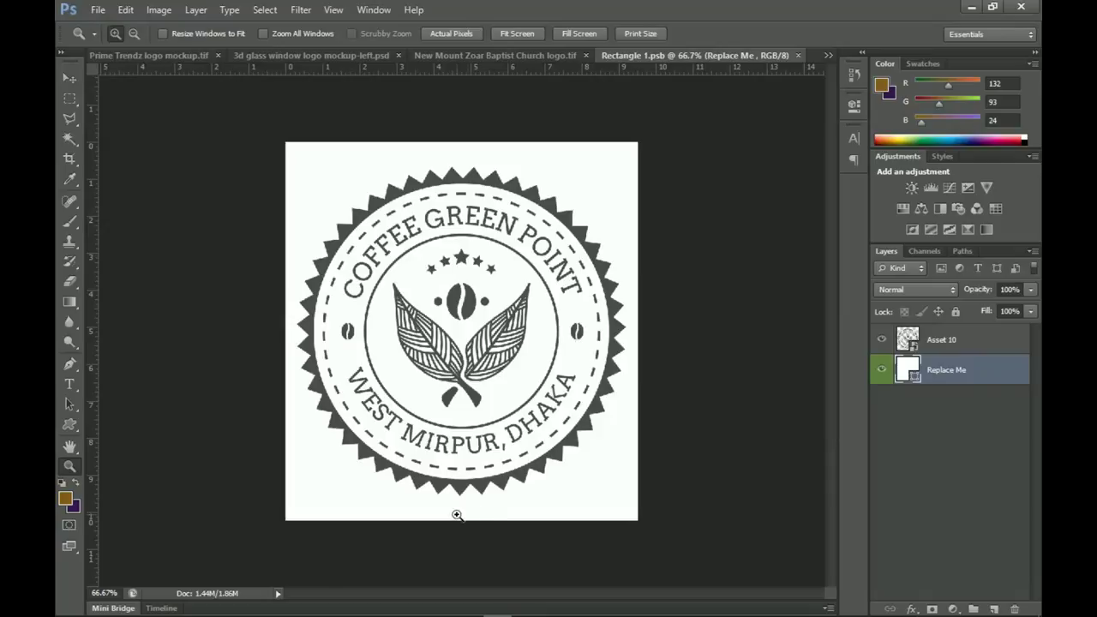
mouse_move(454, 612)
click(155, 605)
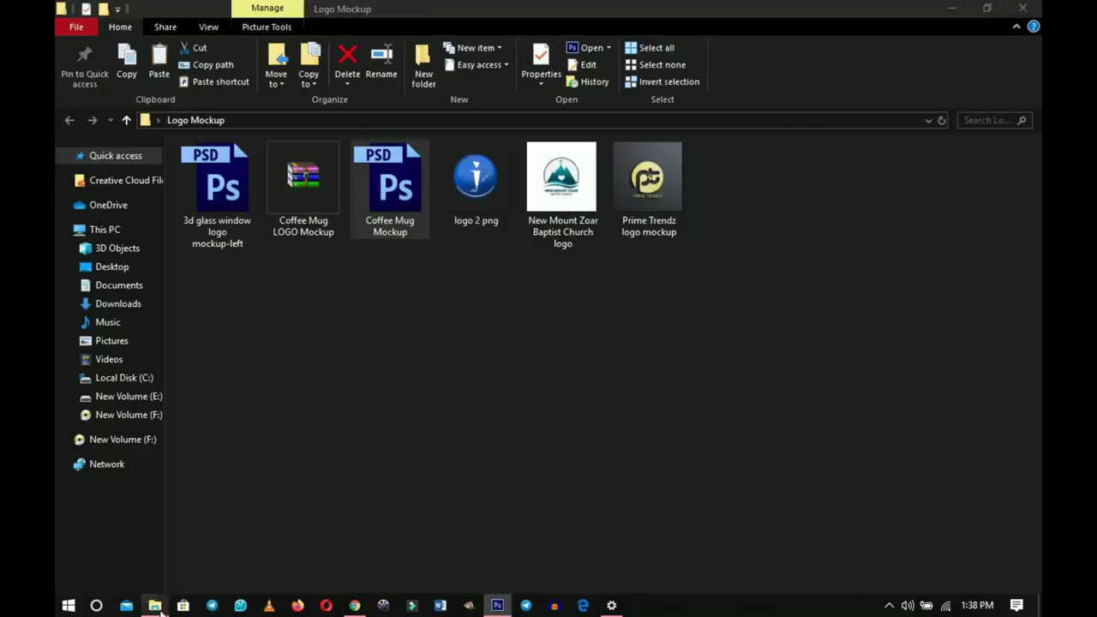
Drop logo 2 png into Rectangle 1.psb, scale it over the badge, and hide Asset 10
click(478, 199)
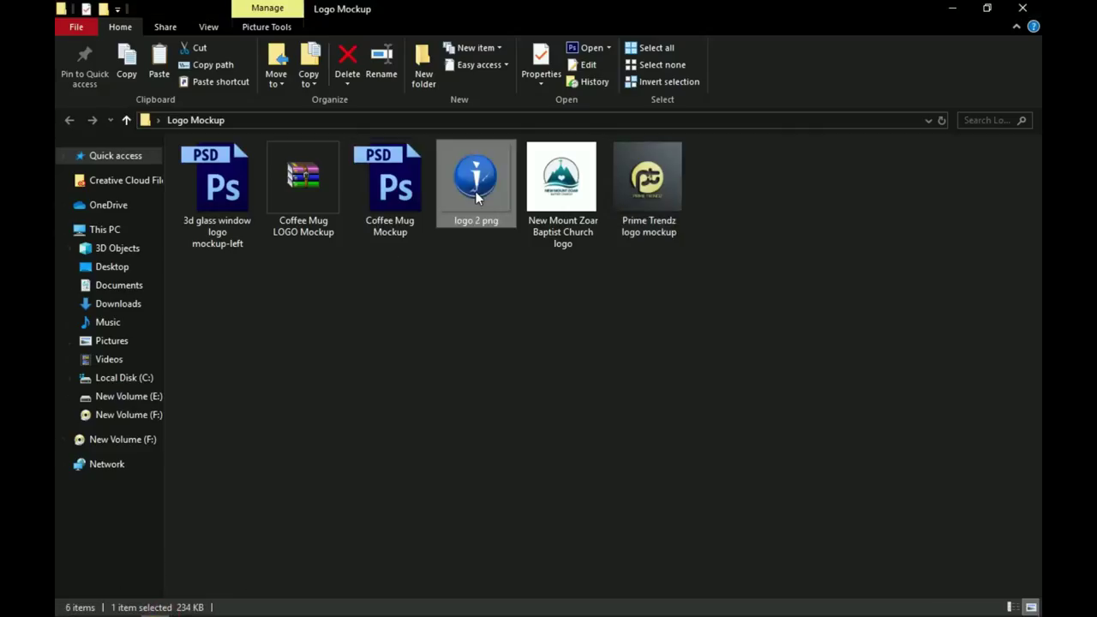
drag(477, 200, 514, 424)
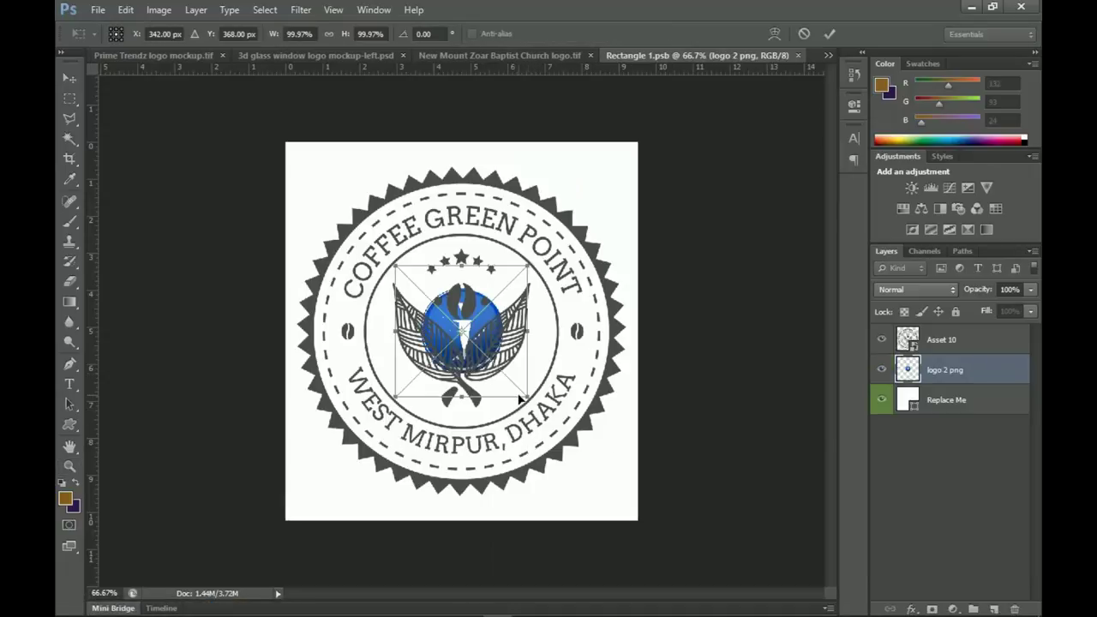
drag(527, 398, 728, 559)
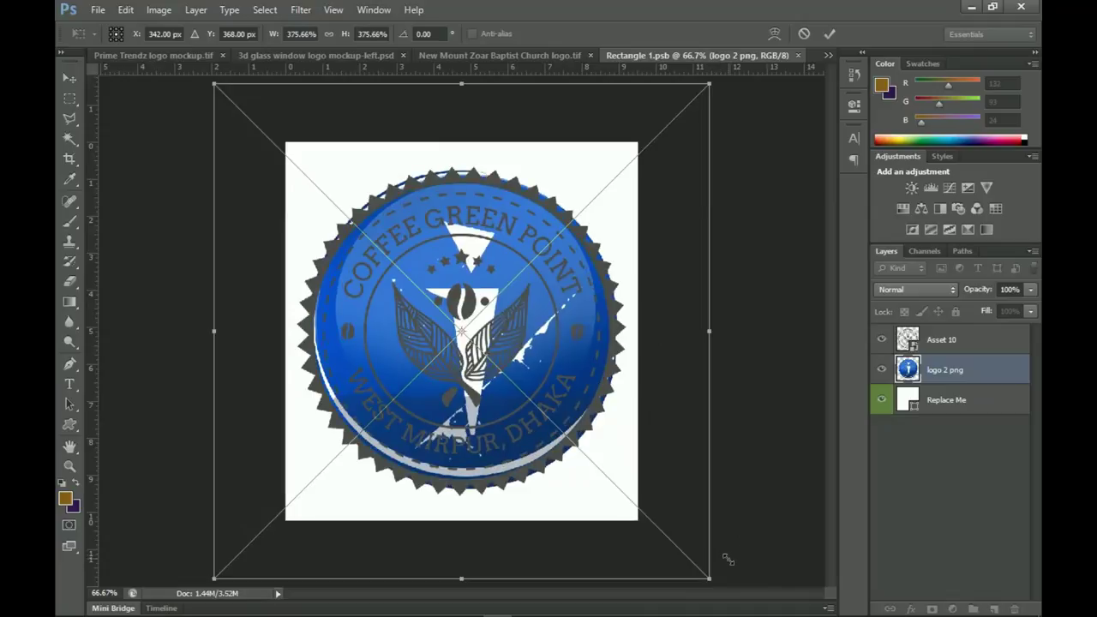
key(Return)
key(z)
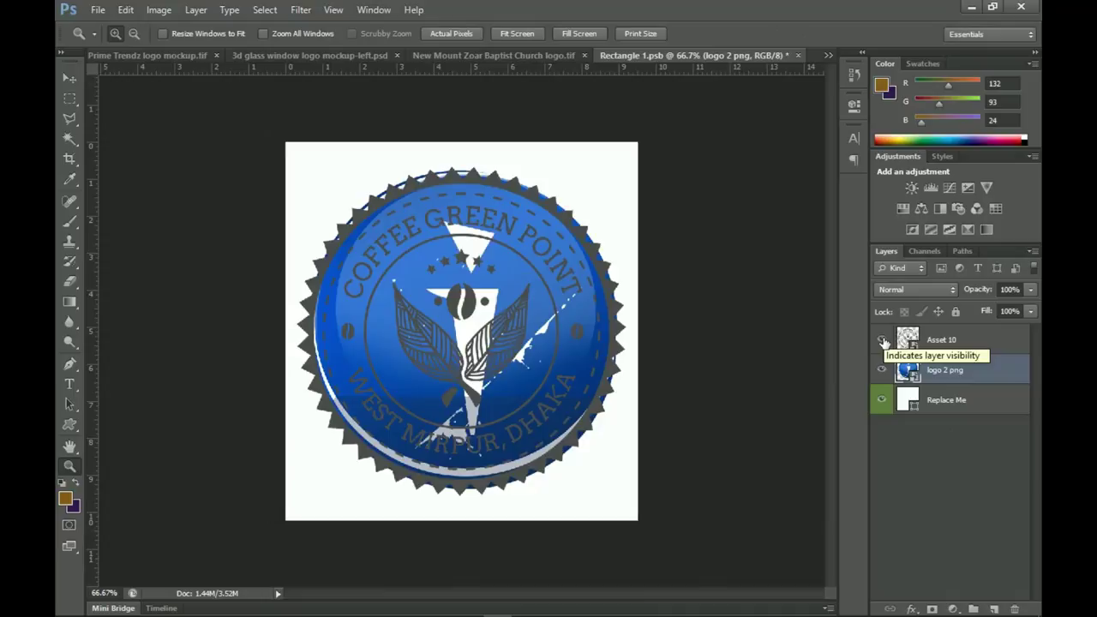
click(884, 341)
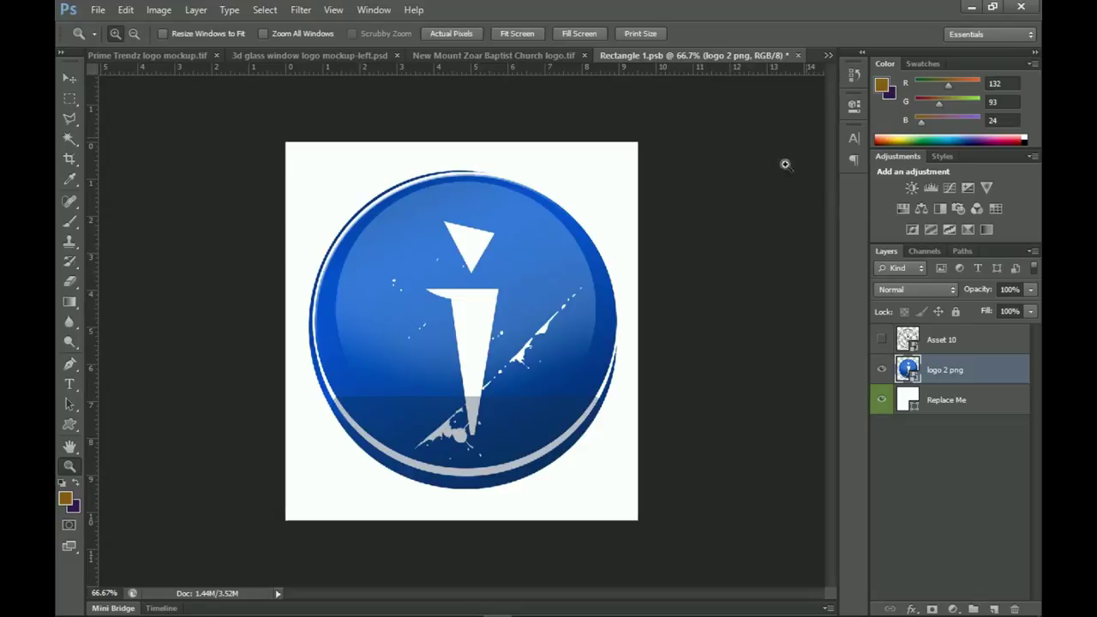
Close the Rectangle 1.psb smart object and save its changes so the mug updates
click(798, 54)
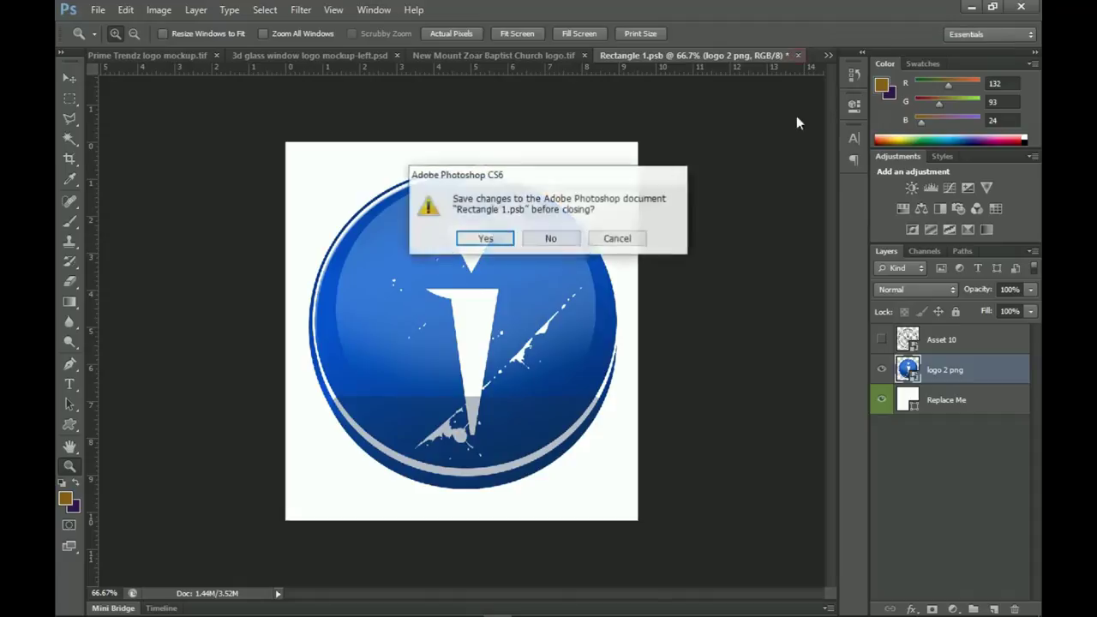
click(502, 242)
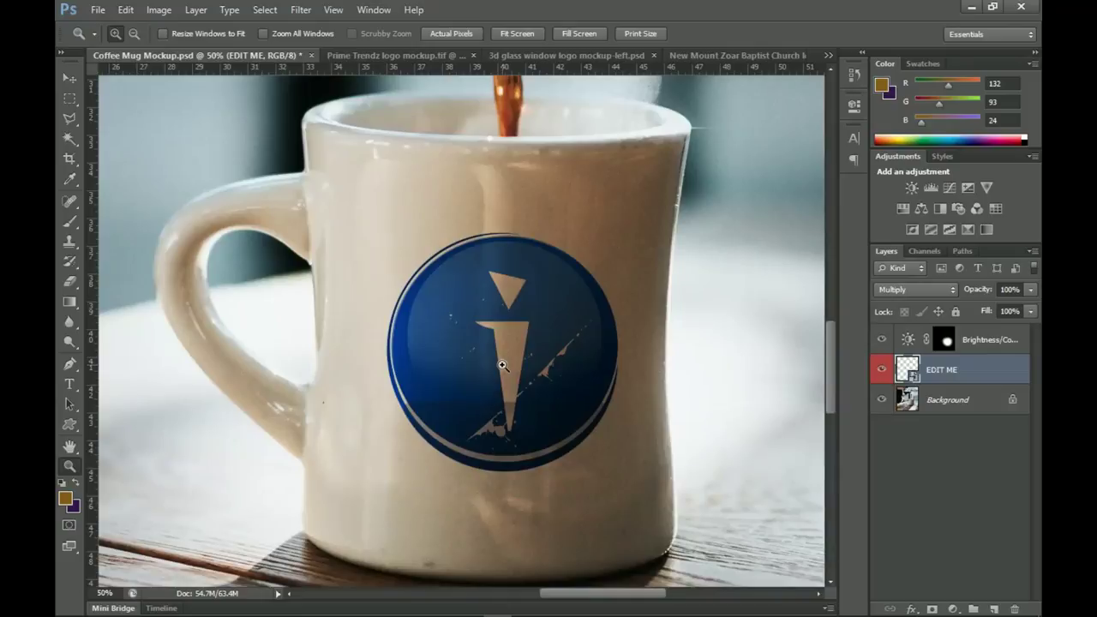
click(881, 340)
click(881, 340)
double_click(910, 341)
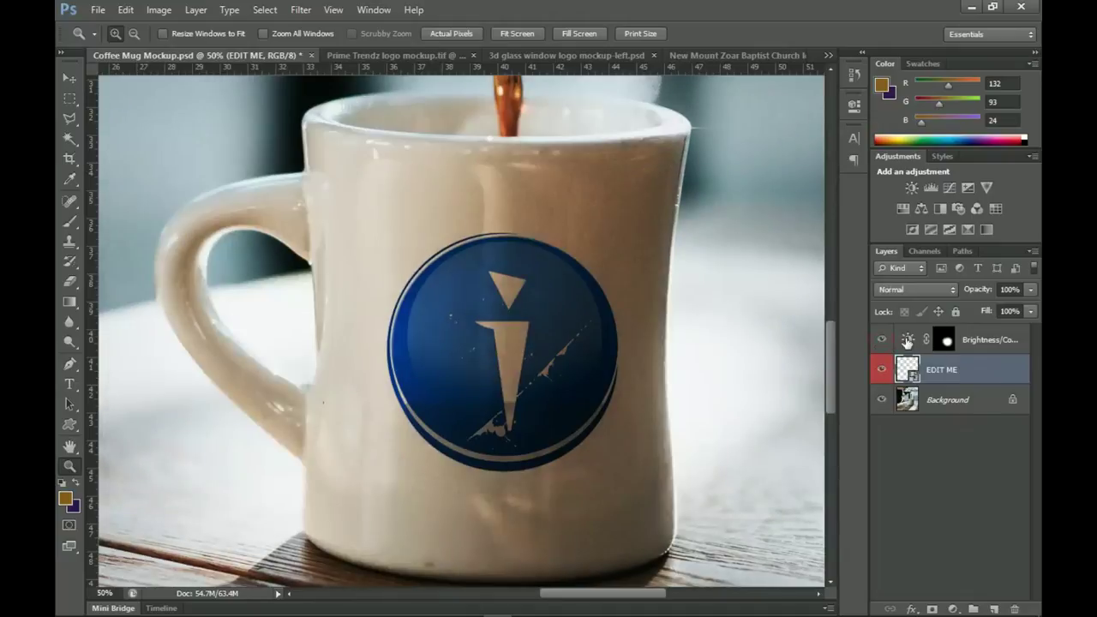
click(809, 98)
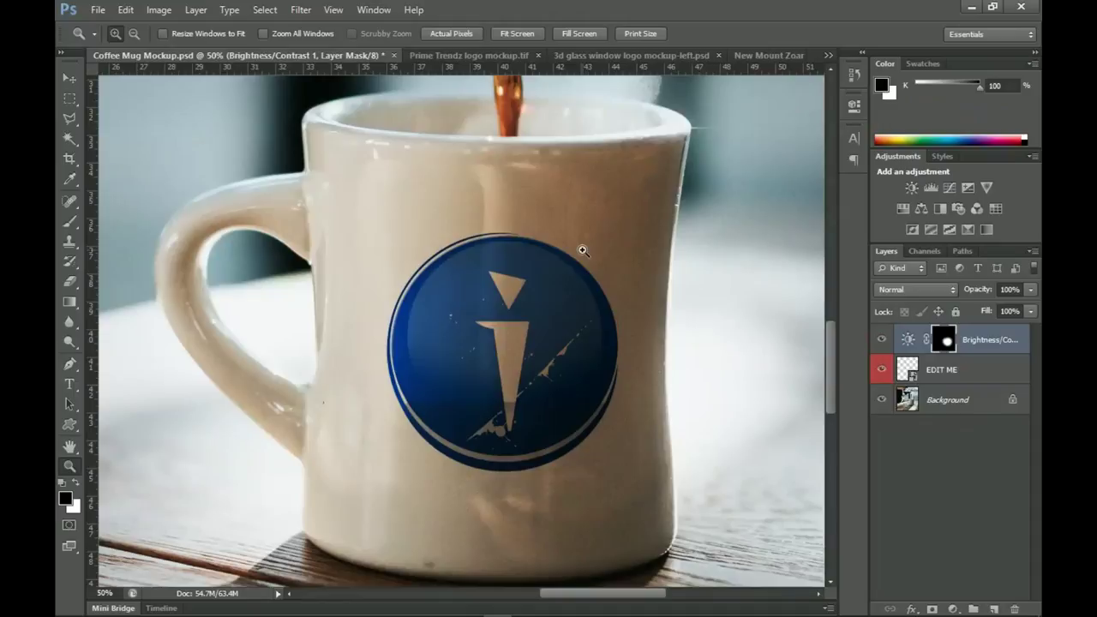
key(ctrl+0)
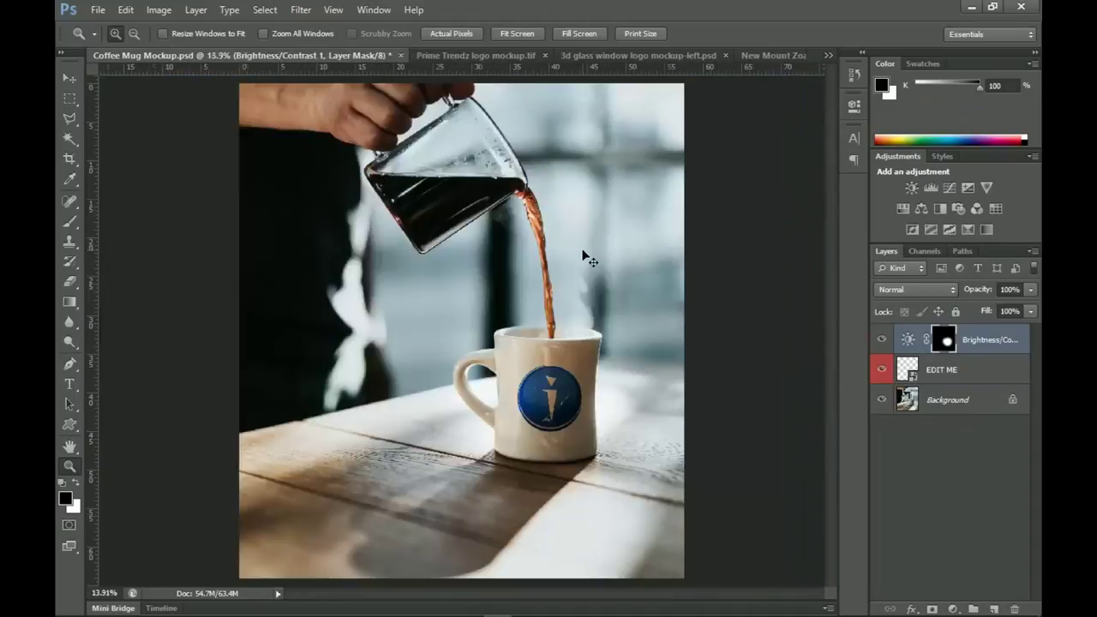
key(ctrl+plus)
scroll(590, 262, down, 6)
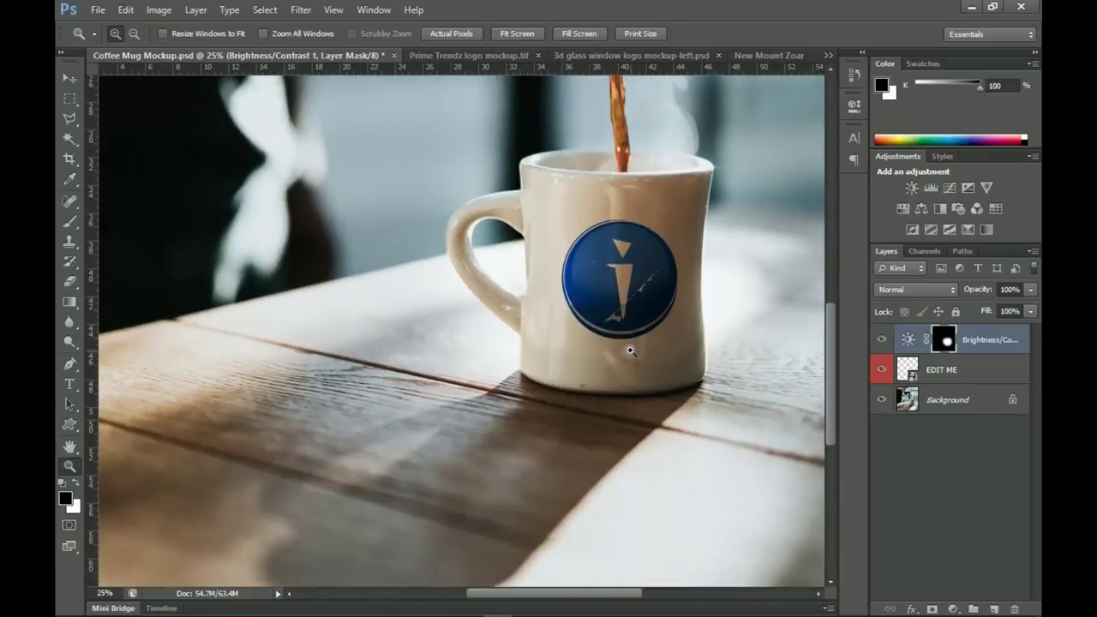
scroll(630, 350, up, 1)
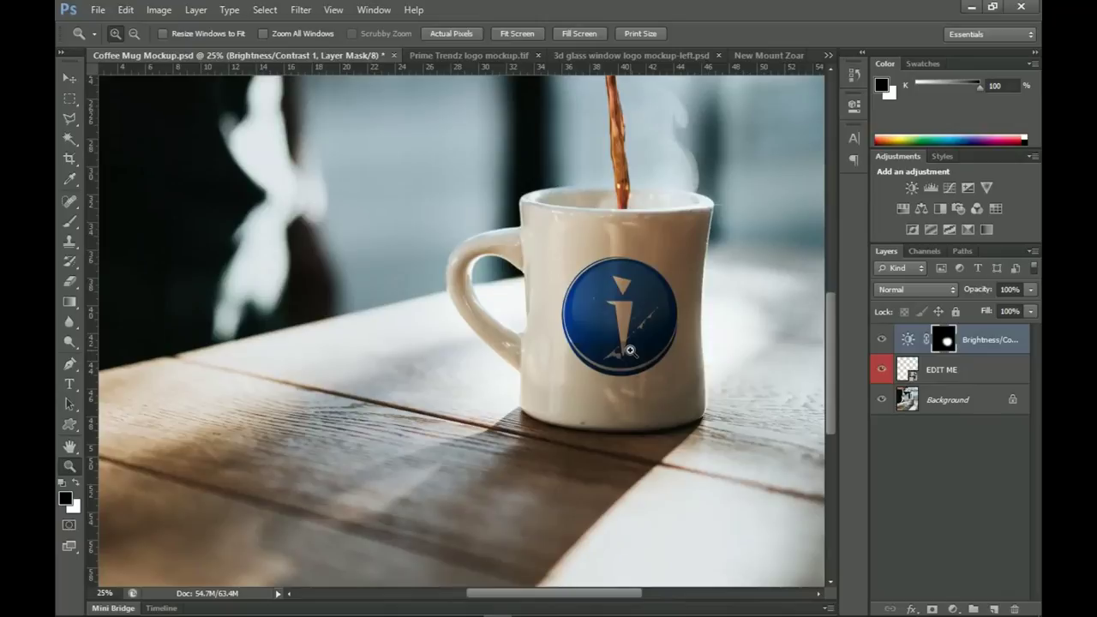
scroll(630, 350, up, 1)
click(717, 262)
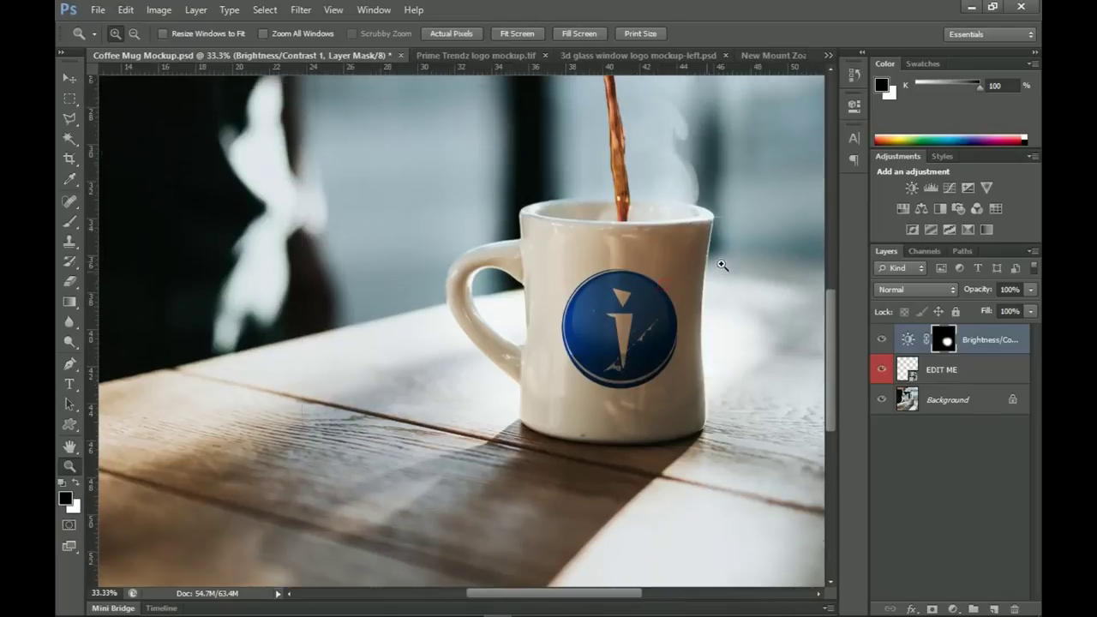
scroll(721, 223, down, 1)
key(shift+alt+m)
click(933, 376)
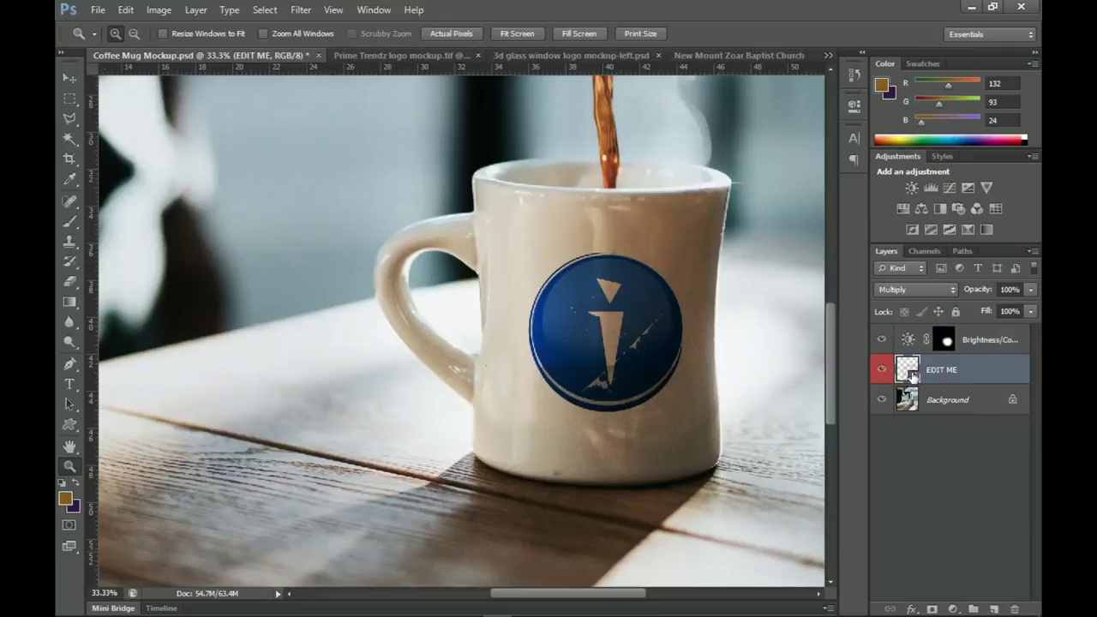
Reopen the EDIT ME smart object and scale the blue badge down slightly
double_click(910, 374)
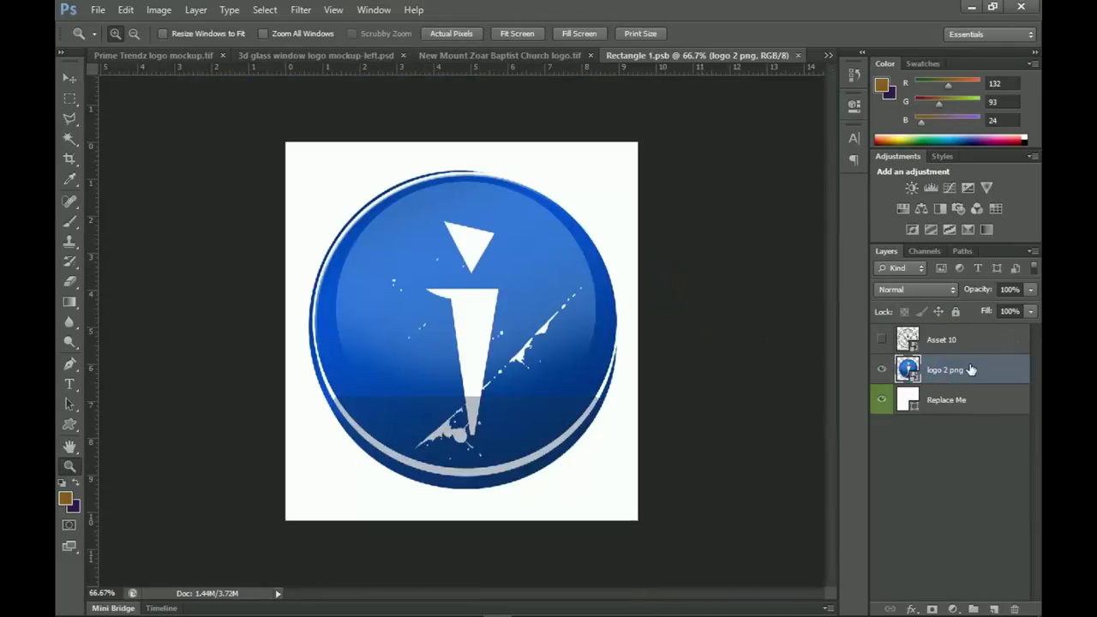
key(ctrl+t)
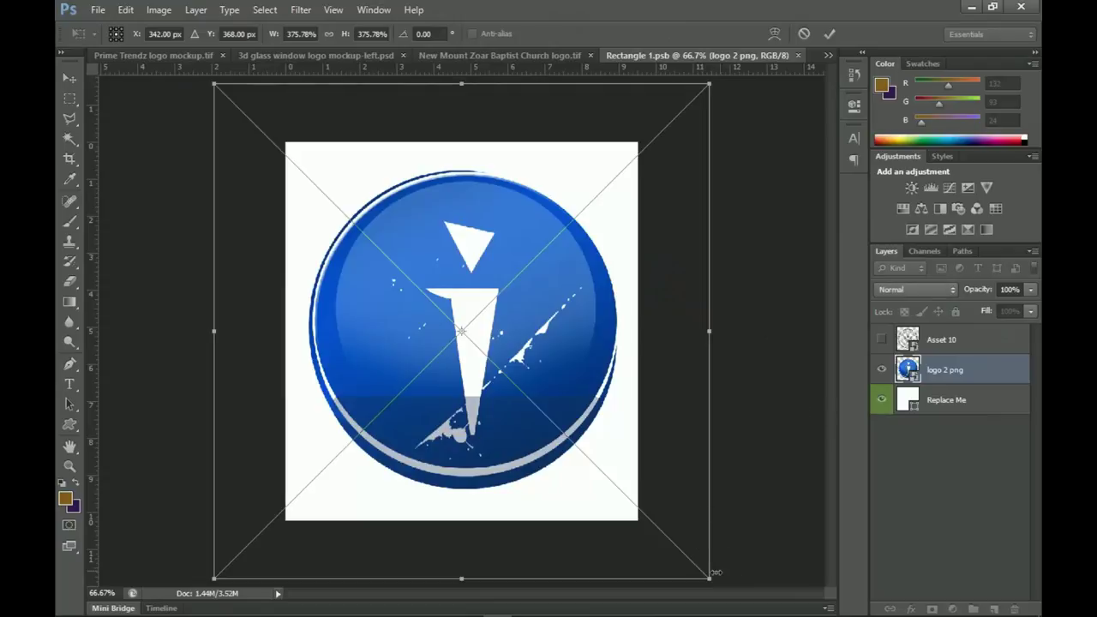
drag(704, 577, 673, 543)
key(Return)
Add INNOGRAFIX text below the badge, enlarge it, and centre it horizontally on the canvas
key(t)
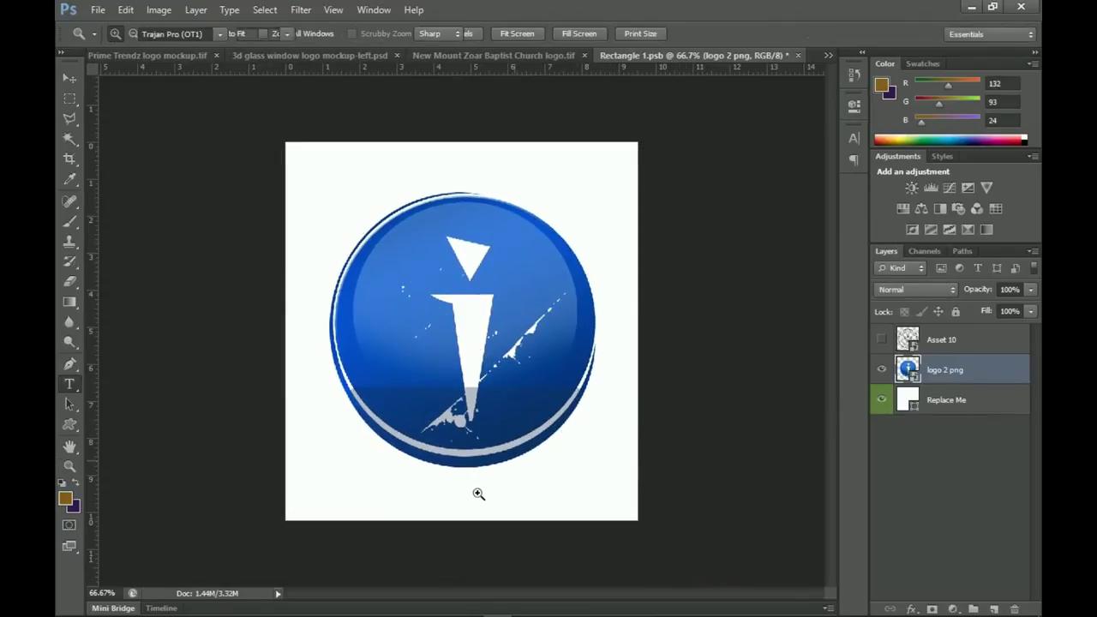
click(470, 496)
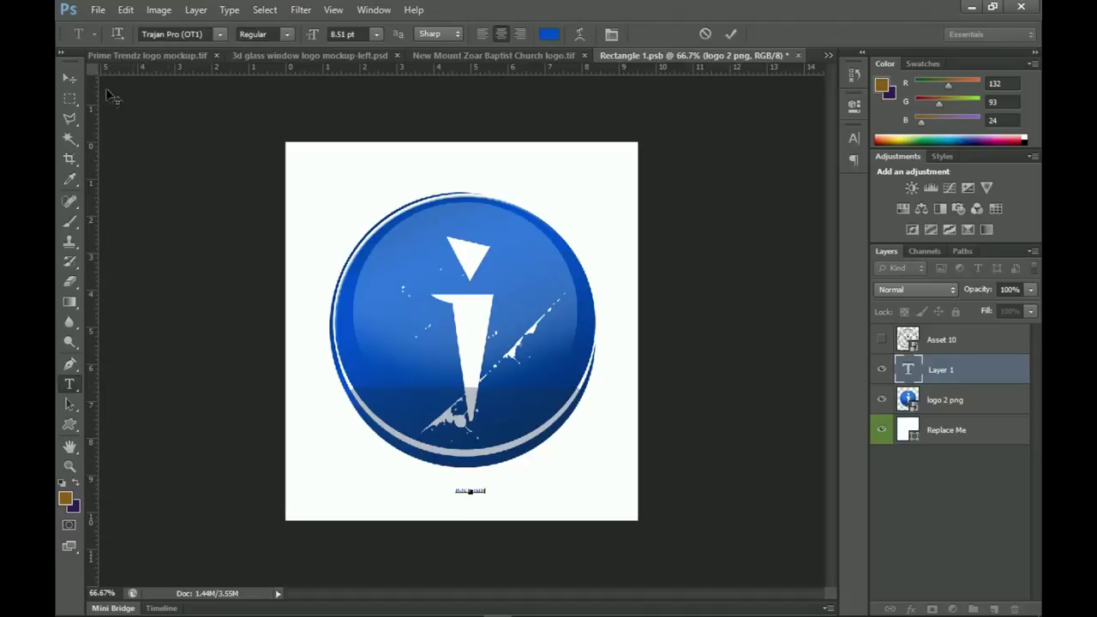
click(66, 83)
key(ctrl+t)
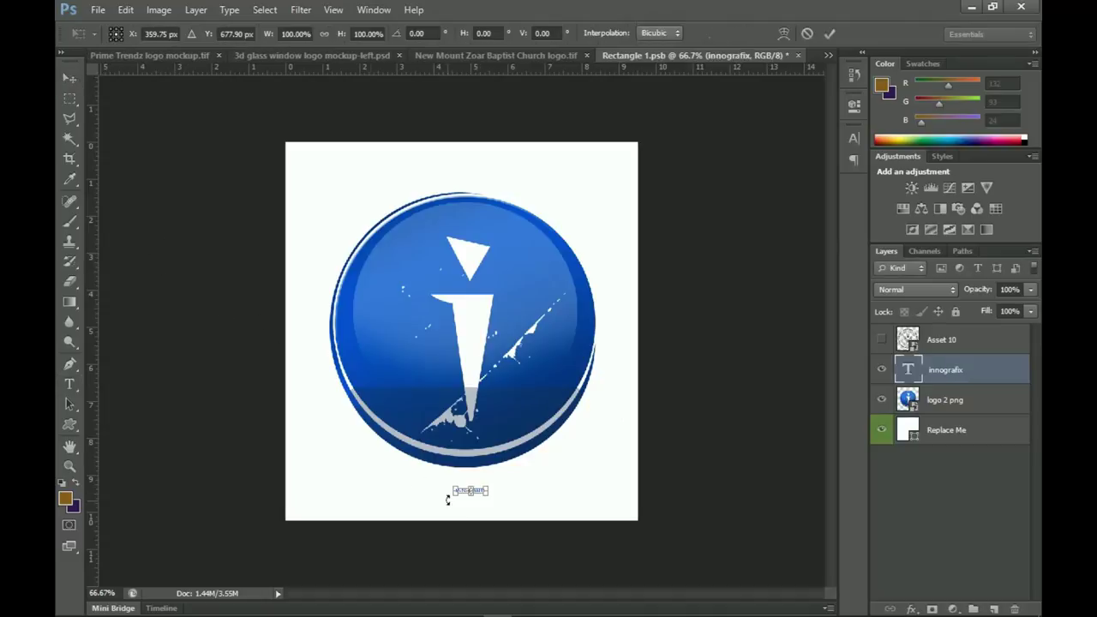
drag(484, 498, 556, 505)
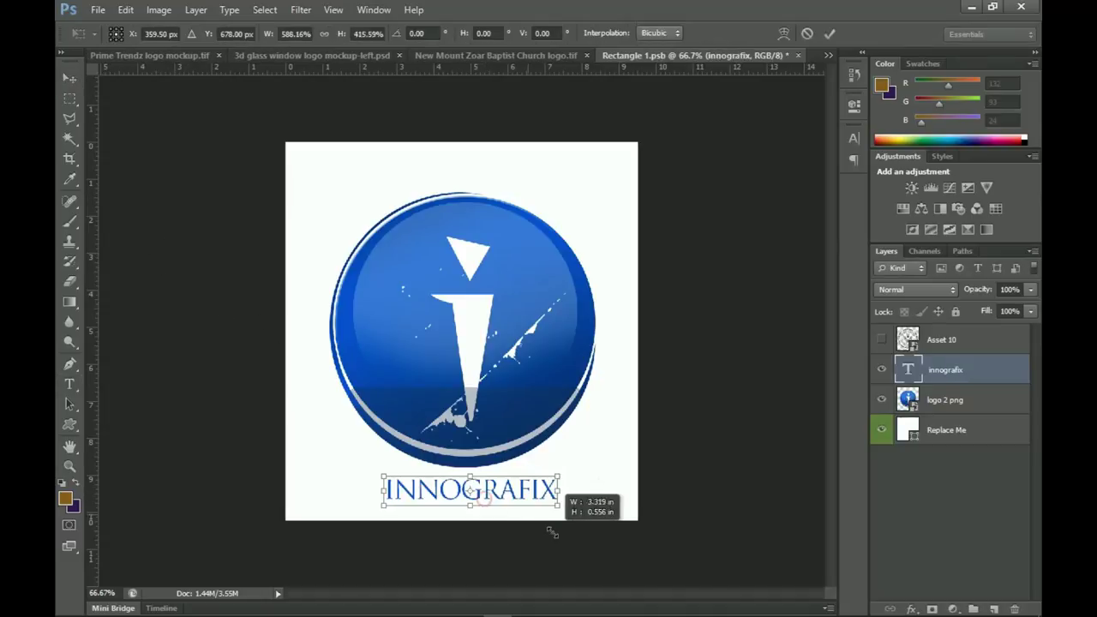
key(Return)
key(ctrl+a)
click(440, 32)
key(ctrl+d)
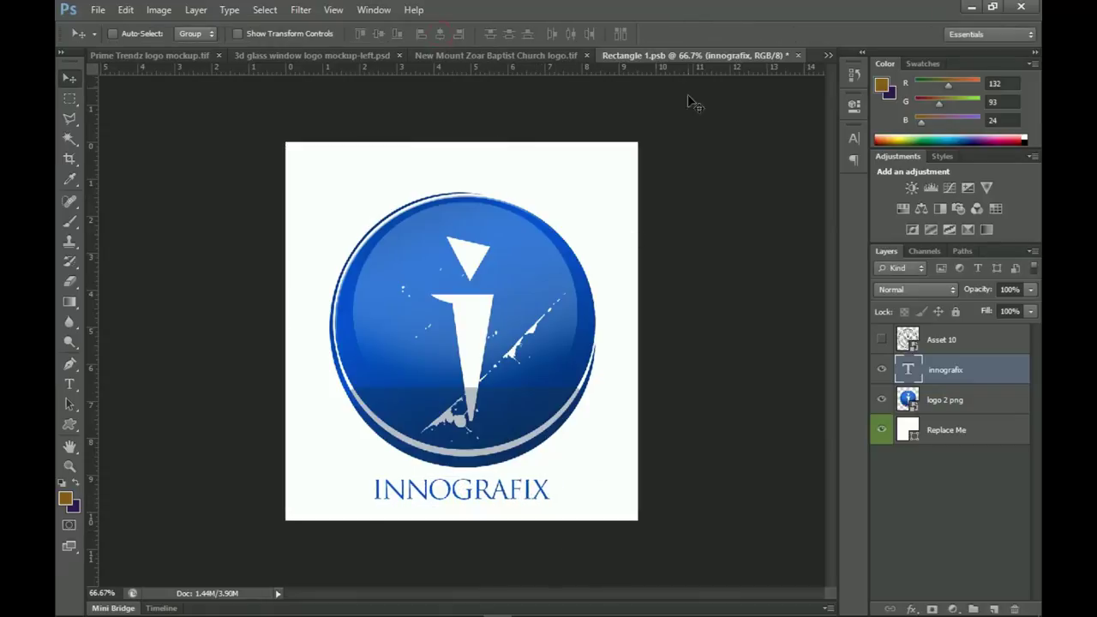
Close the logo document saving changes, then return to the Prime Trendz logo mockup
click(798, 56)
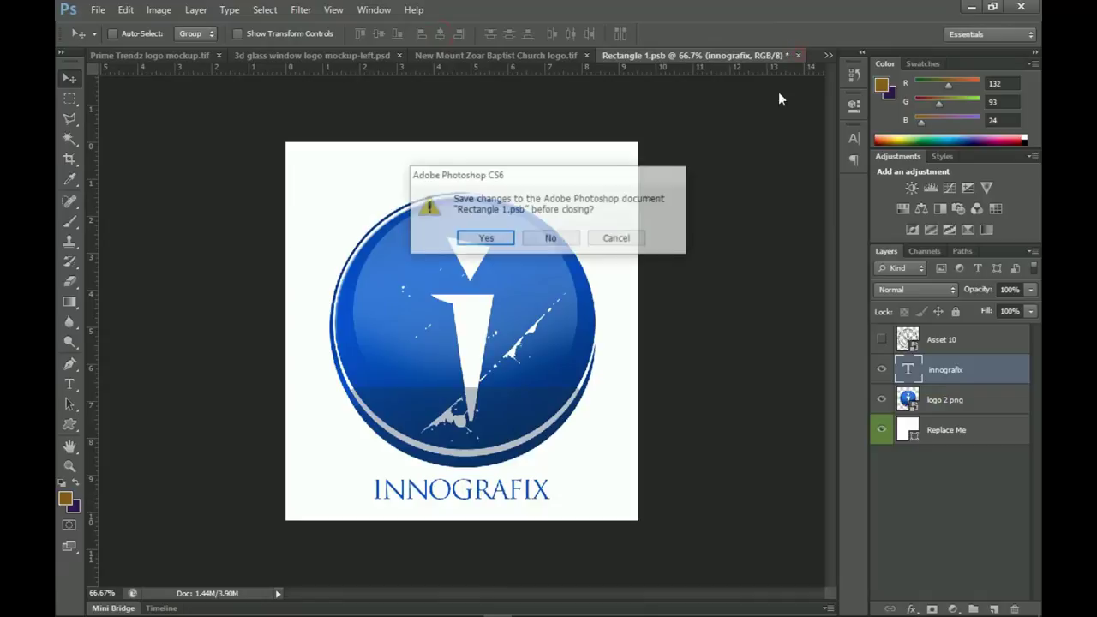
click(485, 238)
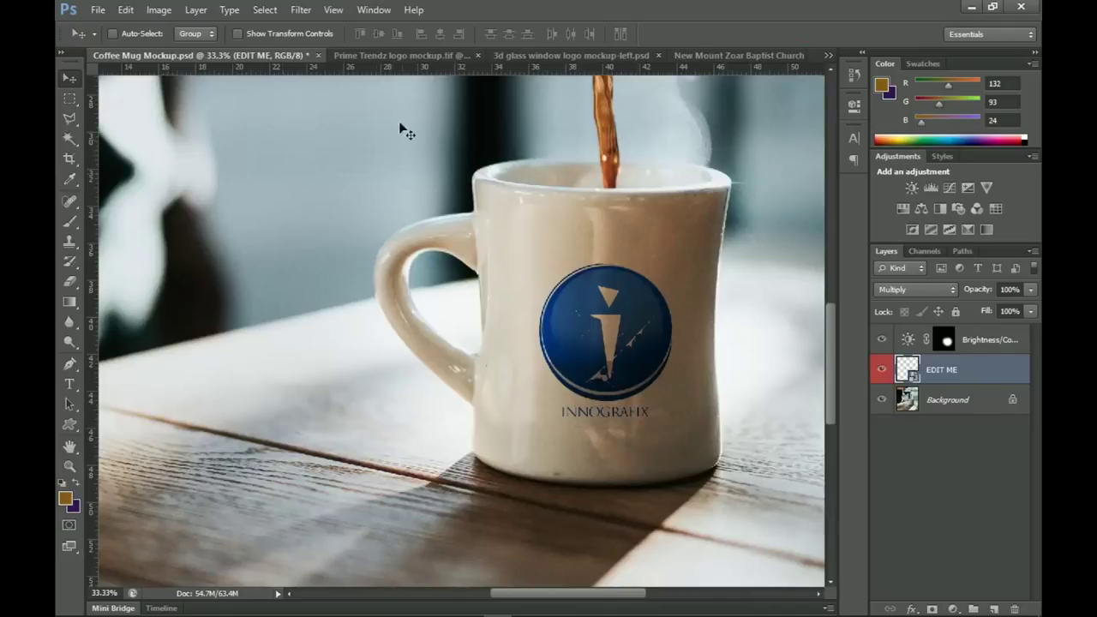
click(409, 55)
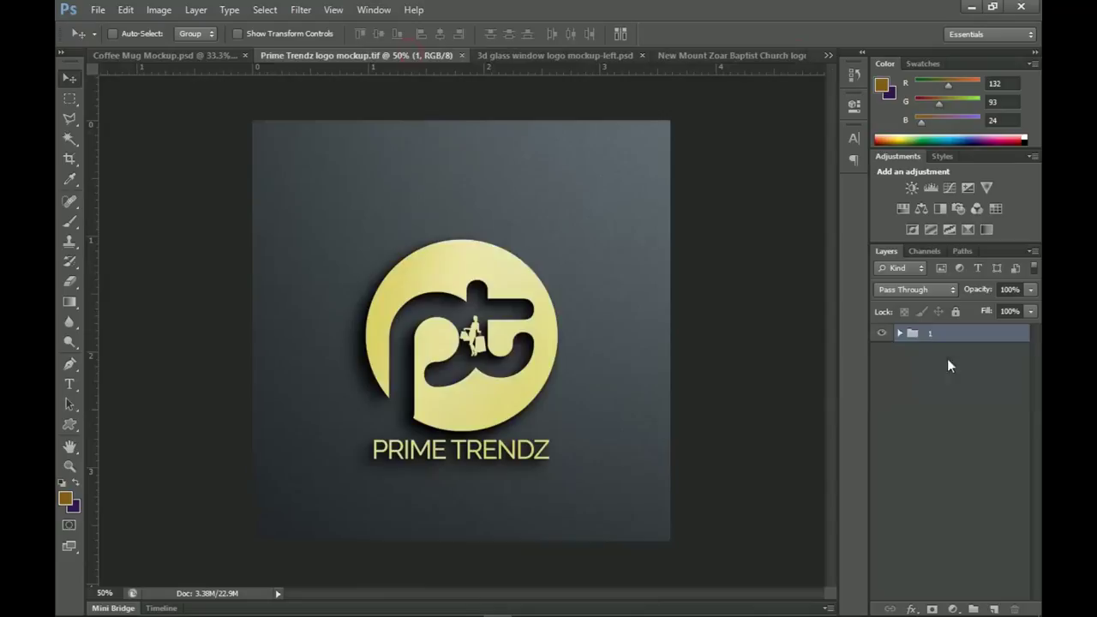
Expand group 1 and open the Your Text smart object, then go to the church logo document
click(899, 333)
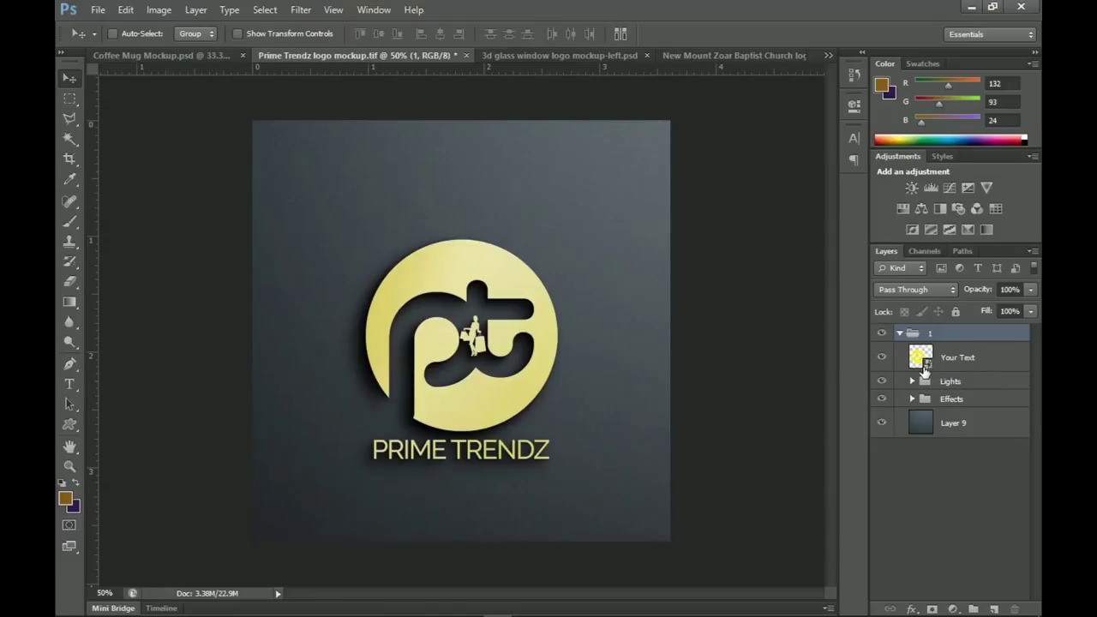
double_click(921, 358)
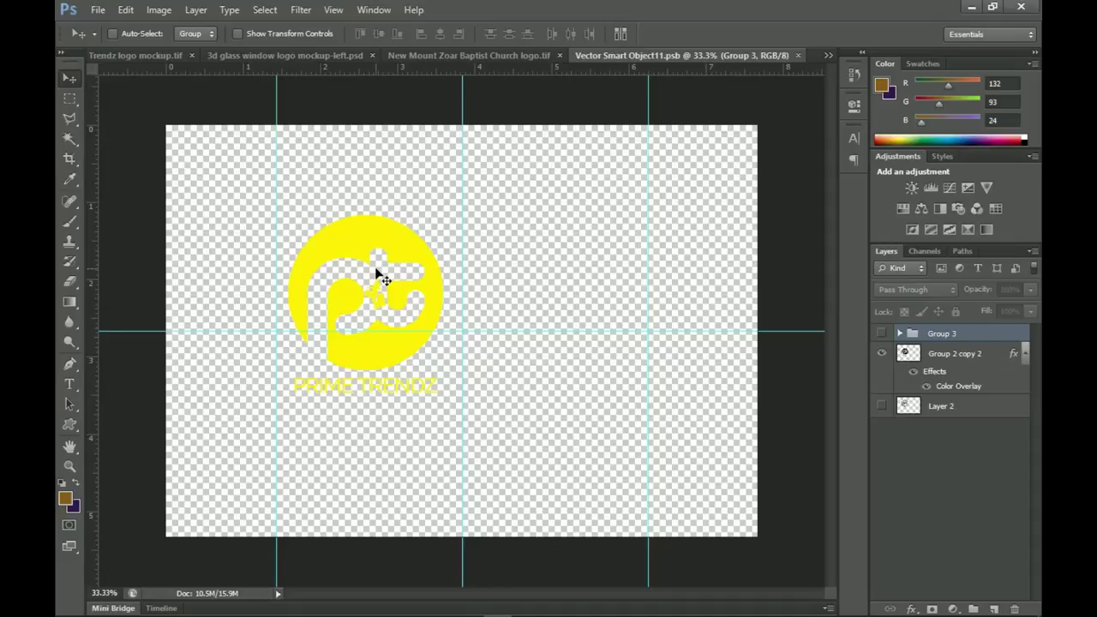
click(486, 51)
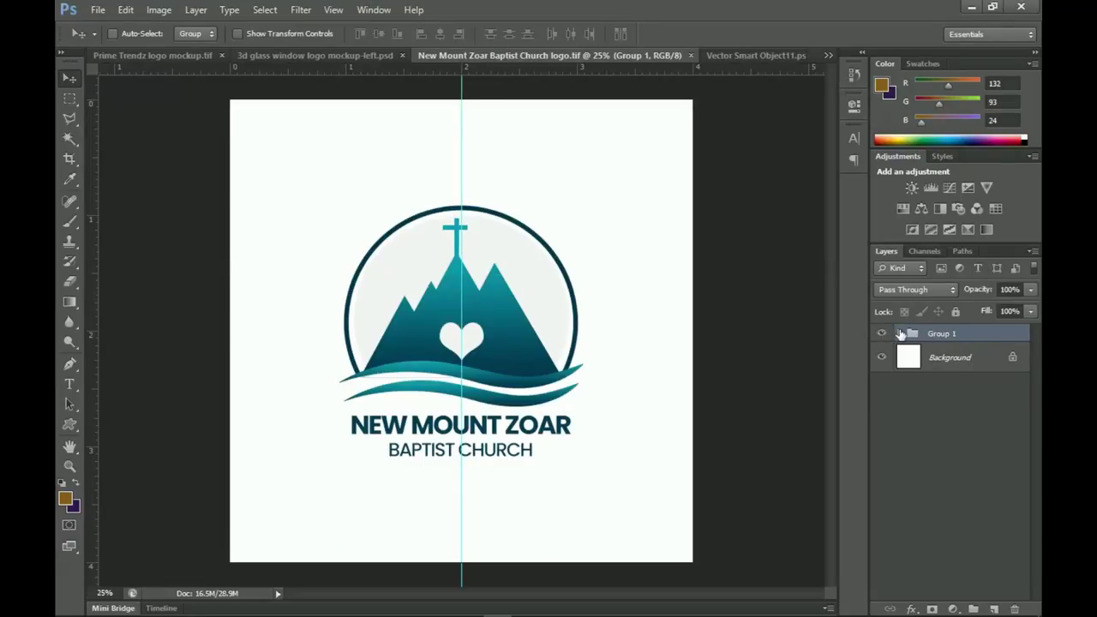
Hide Ellipse 2 inside Group 1 of the church logo, then collapse the group
click(901, 335)
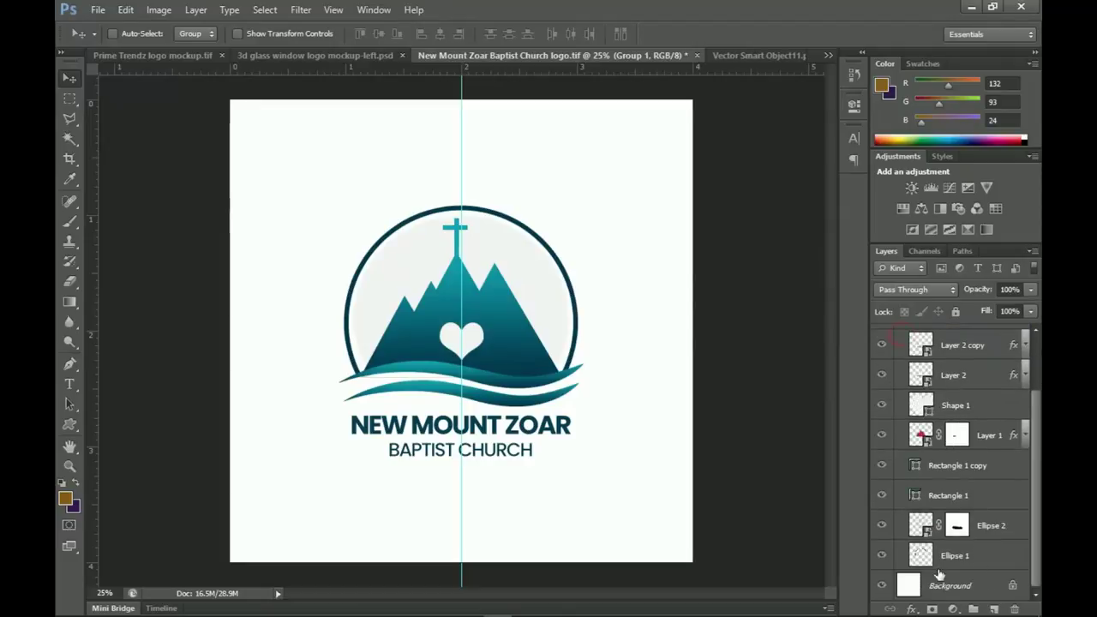
click(881, 526)
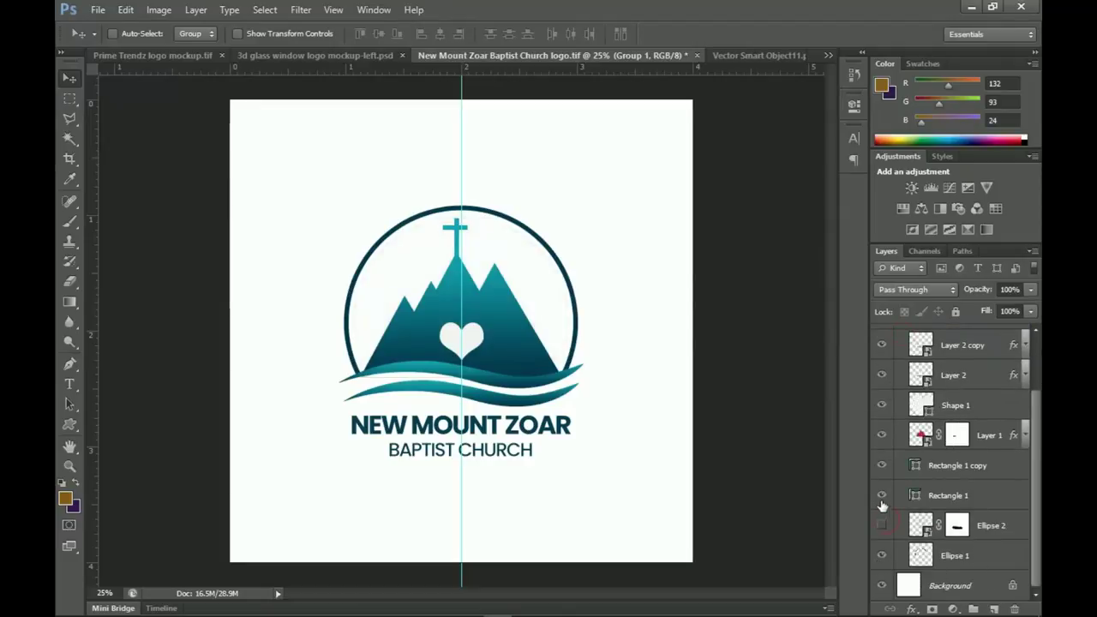
click(882, 496)
scroll(943, 479, up, 2)
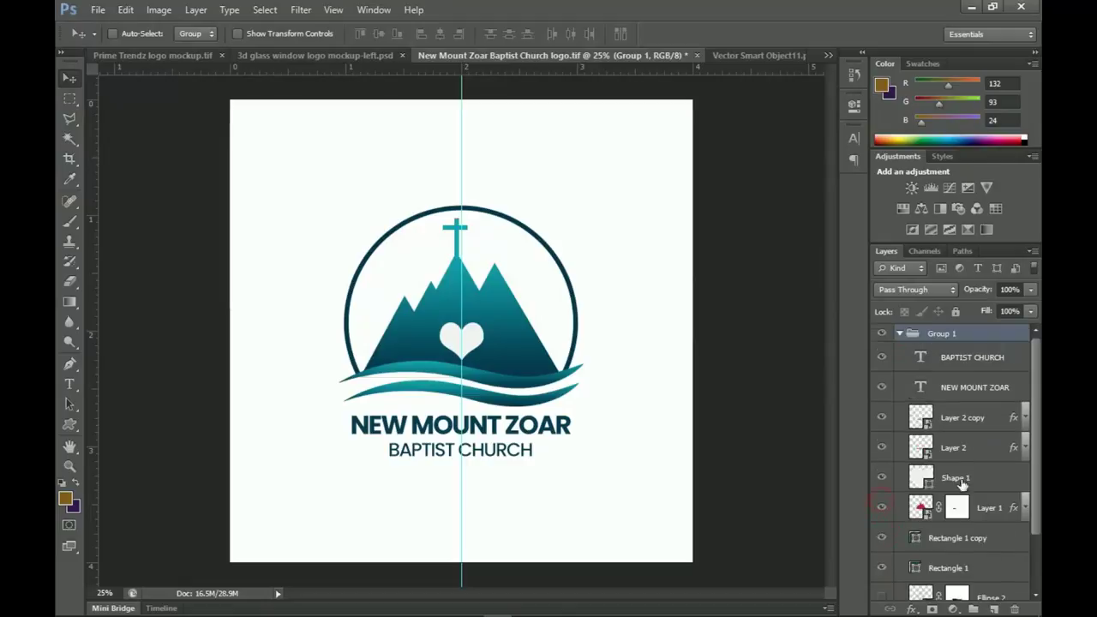
click(899, 335)
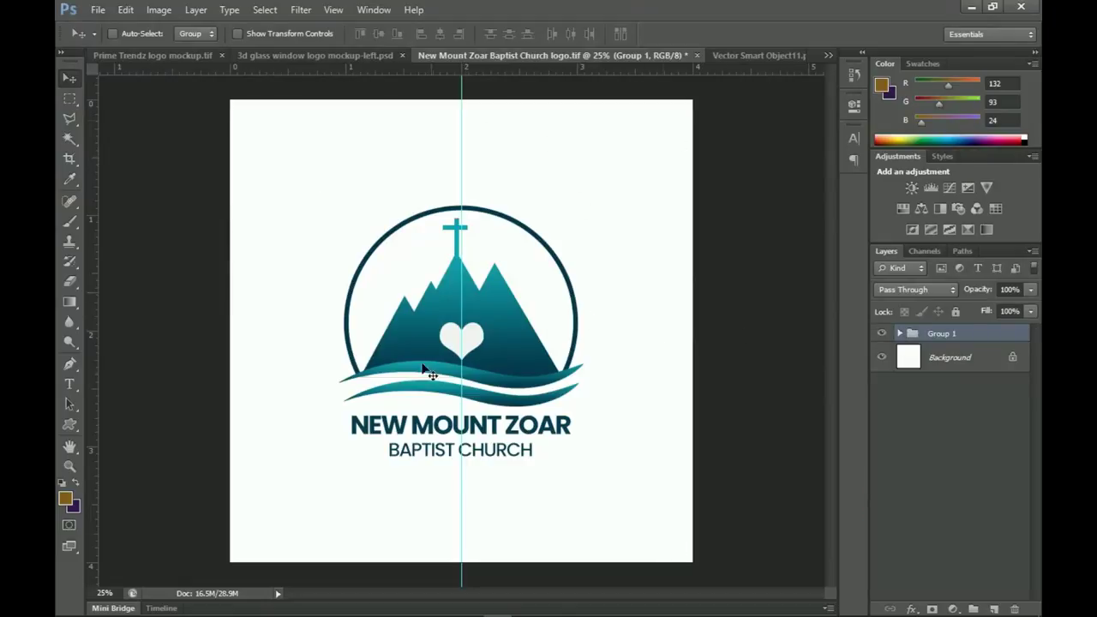
Inspect the yellow logo artwork up close, fit it to screen, and return to the church logo
click(748, 55)
key(z)
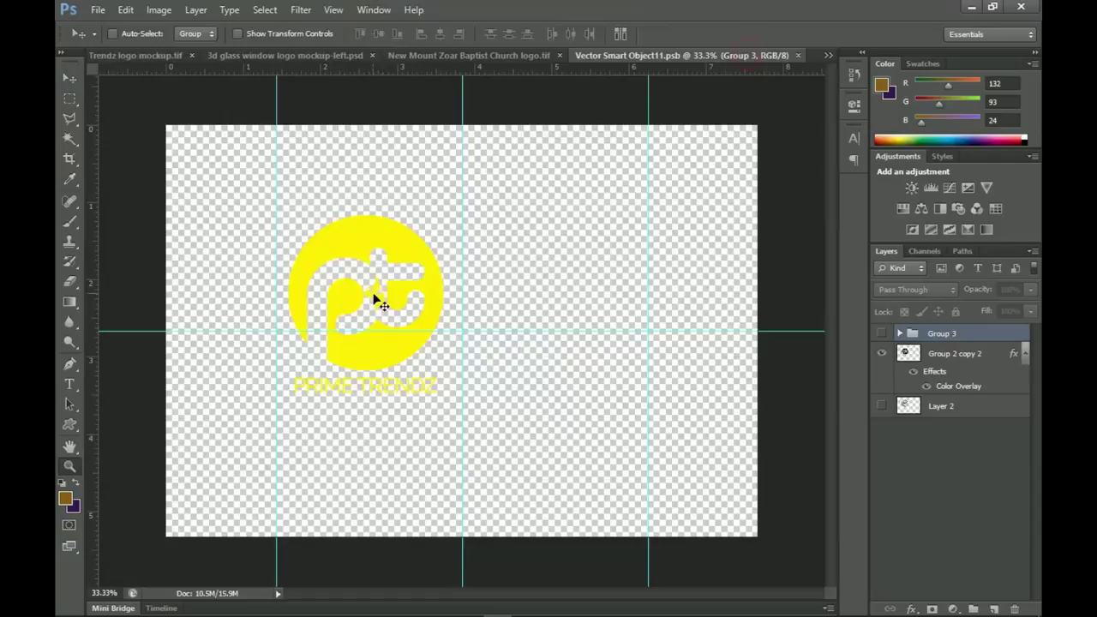
click(361, 278)
key(v)
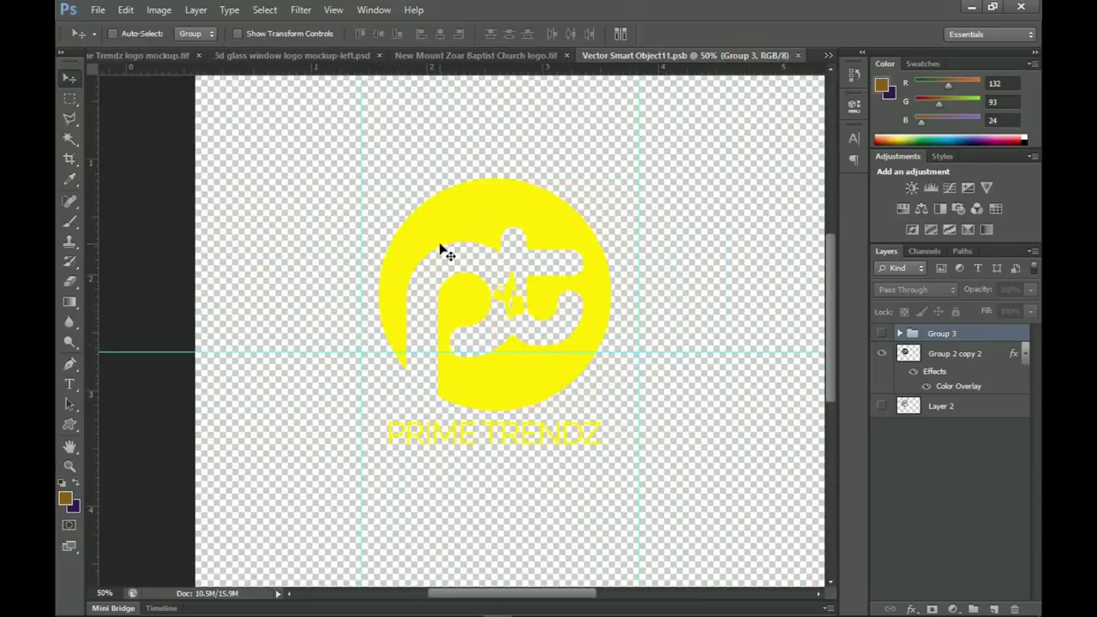
scroll(446, 251, down, 2)
scroll(480, 274, up, 3)
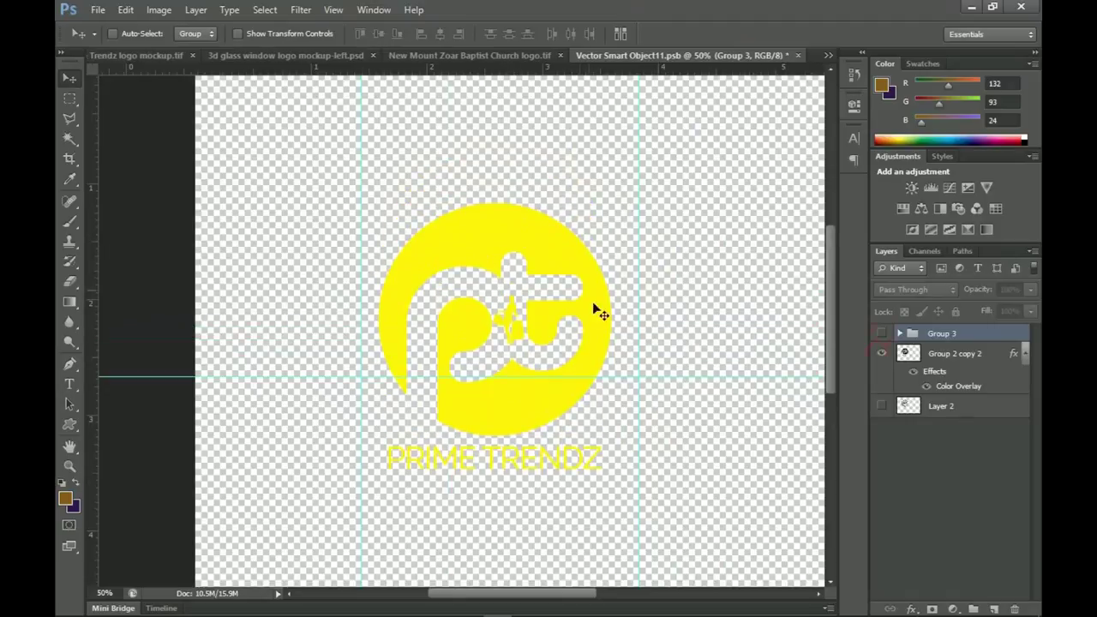
scroll(497, 296, right, 1)
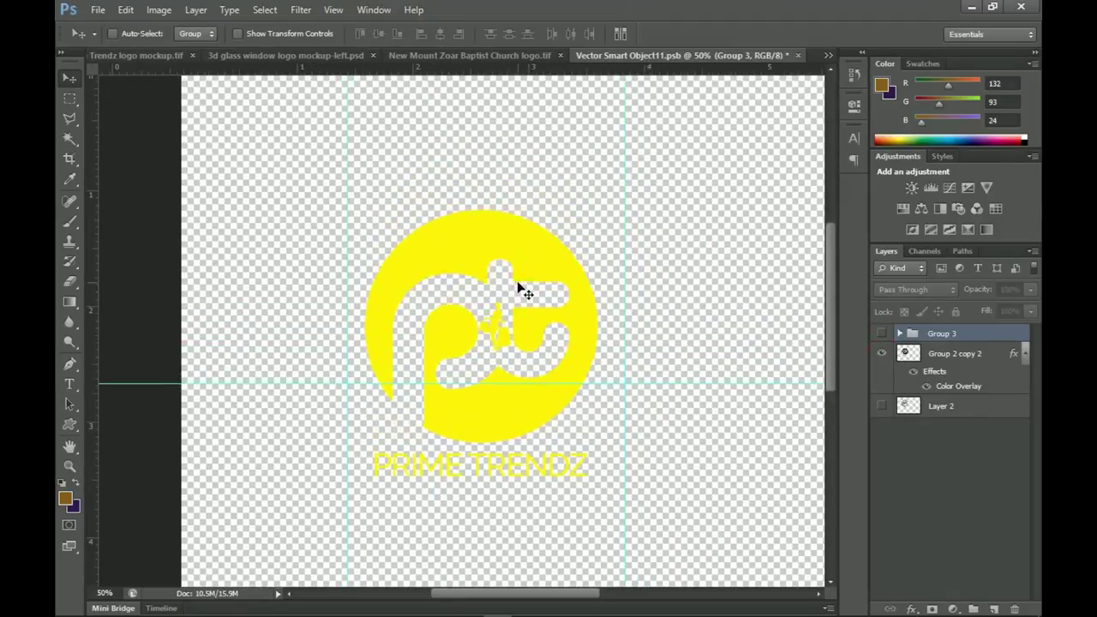
key(z)
right_click(557, 282)
click(583, 295)
click(483, 55)
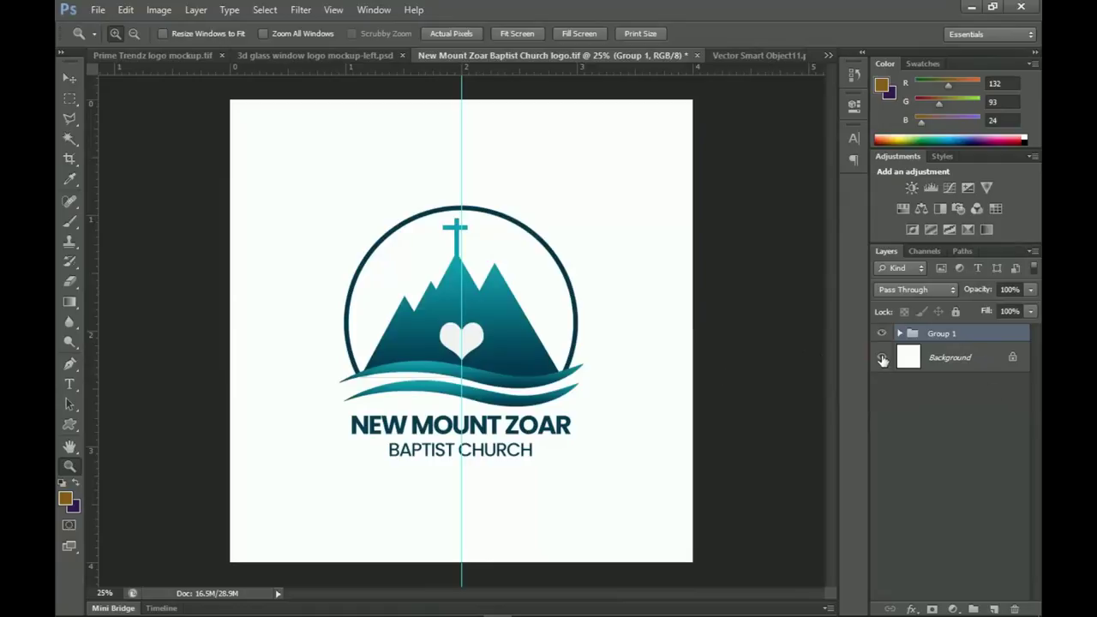
Hide Background, stamp visible layers into Layer 3, and drag it into Vector Smart Object11.psb
click(881, 358)
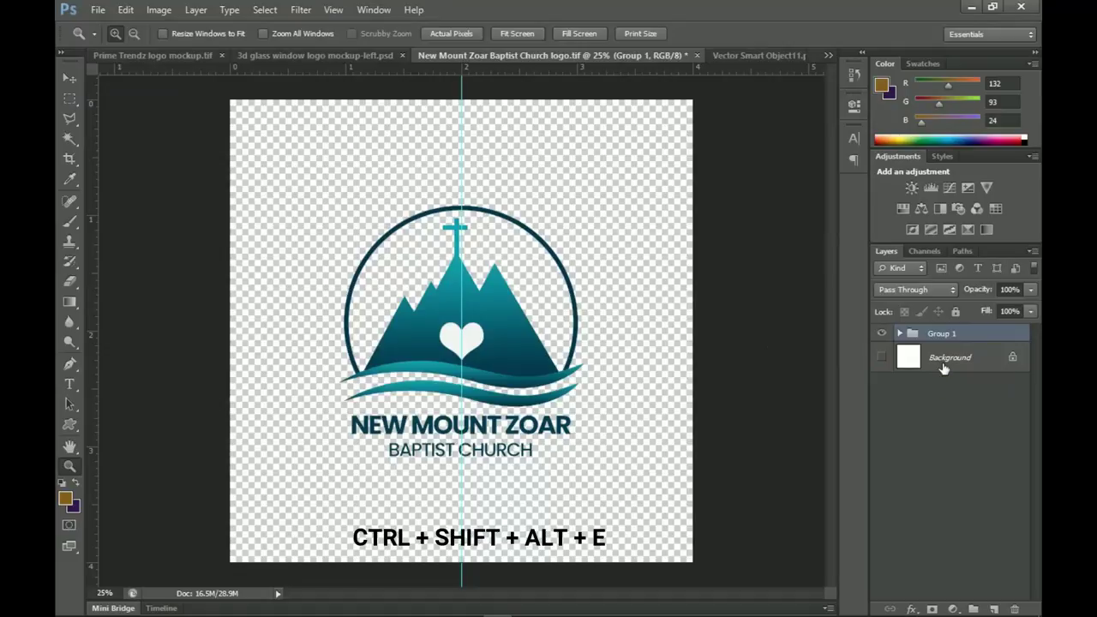
key(ctrl+shift+alt+e)
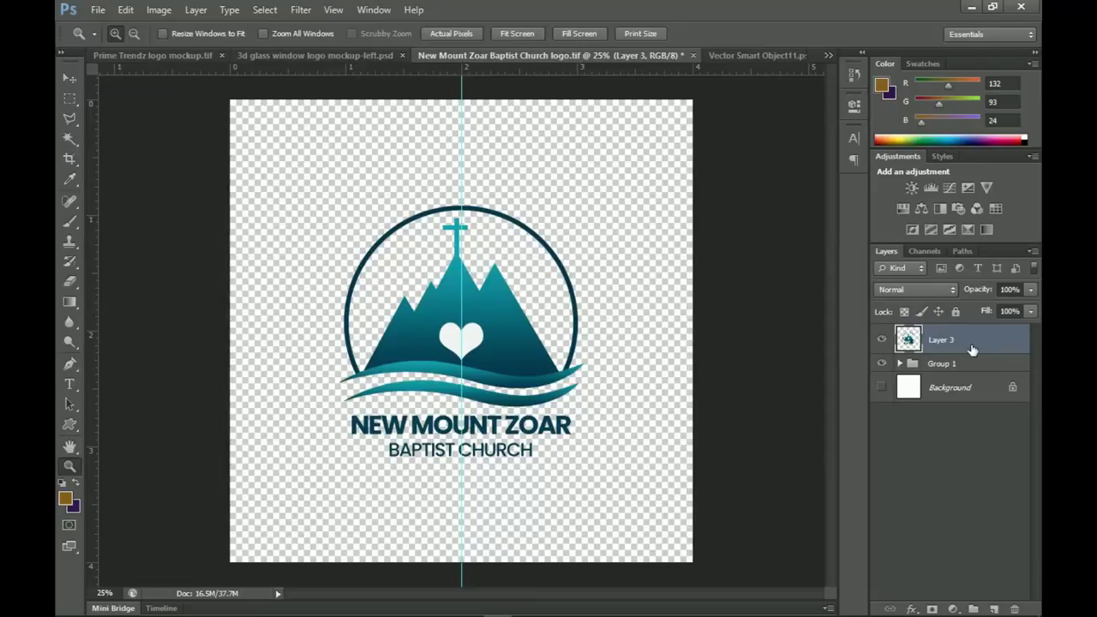
key(v)
drag(576, 374, 478, 211)
key(ctrl+t)
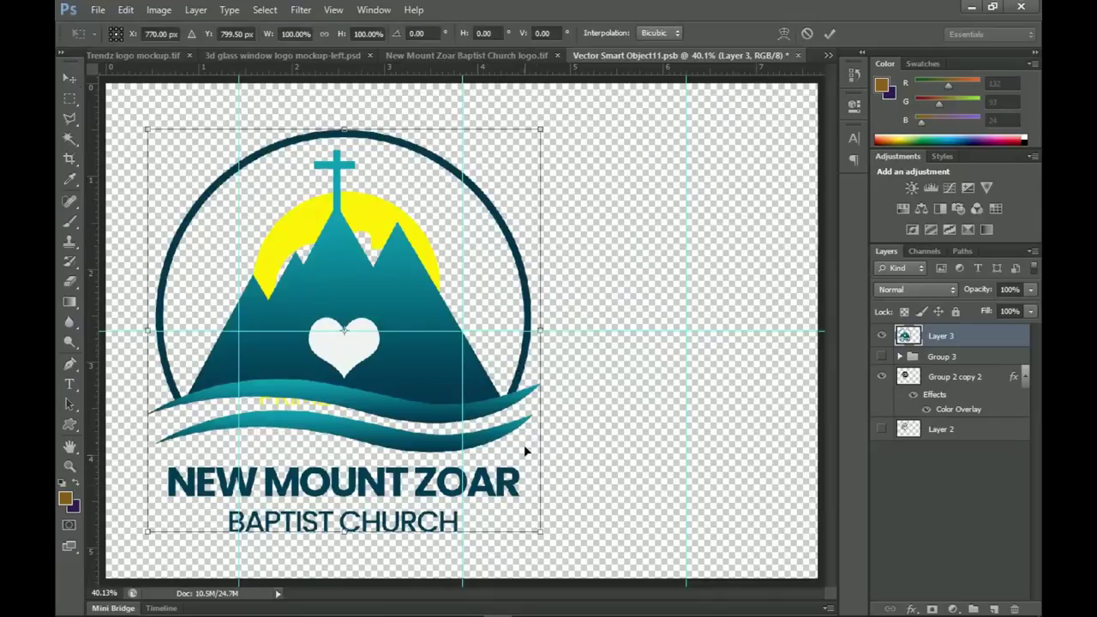
Scale the church logo to about 50% over the yellow logo and close the artwork document
drag(535, 528, 409, 347)
key(Escape)
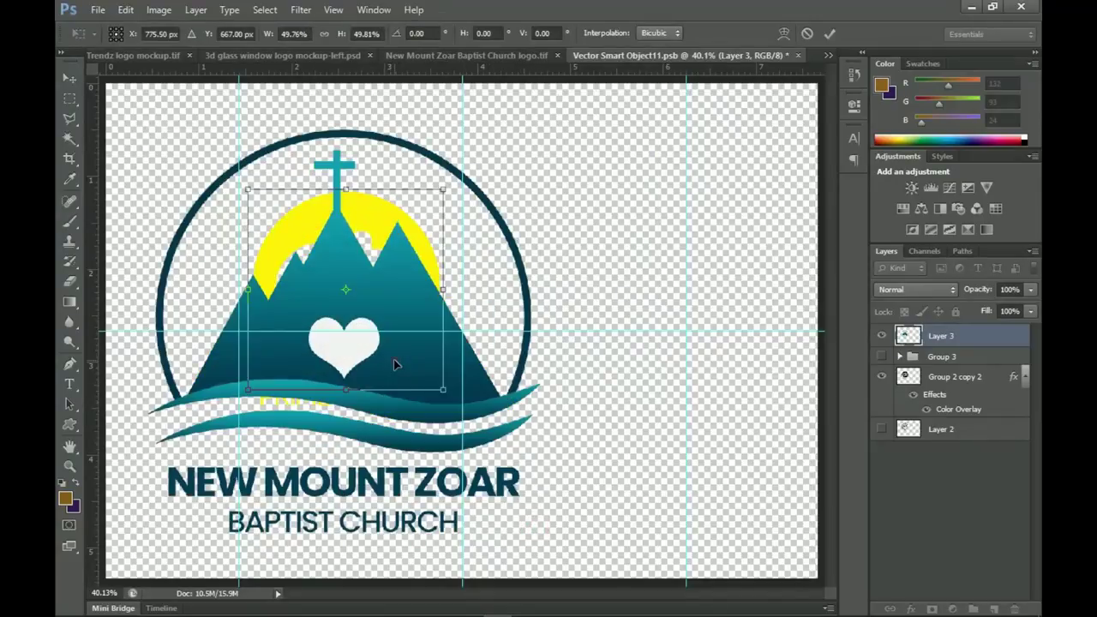
key(Return)
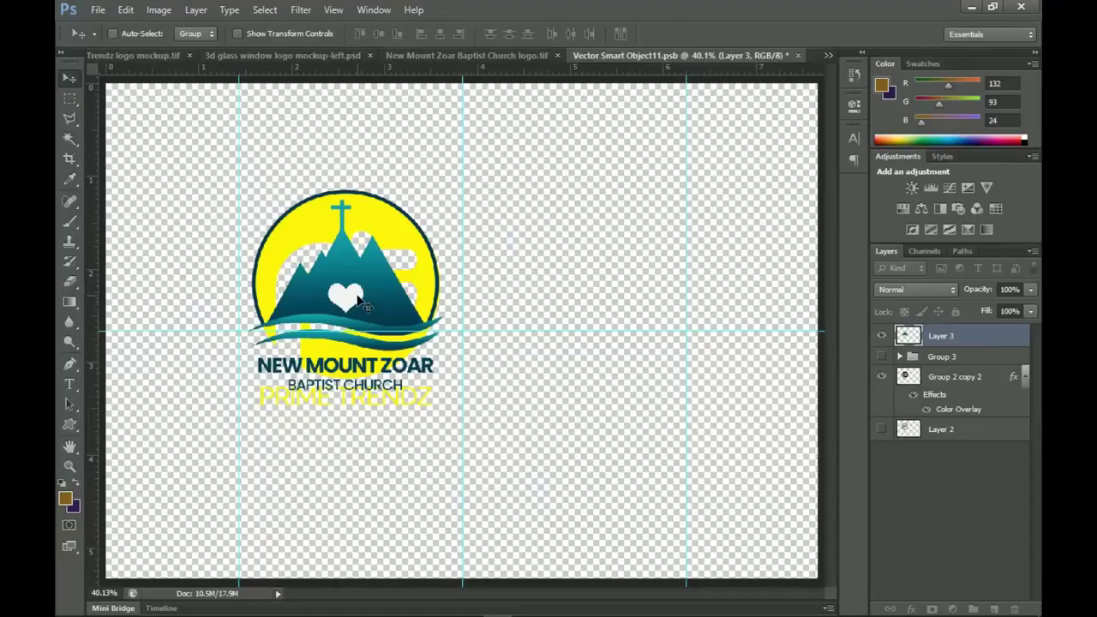
key(ctrl+plus)
drag(591, 291, 429, 280)
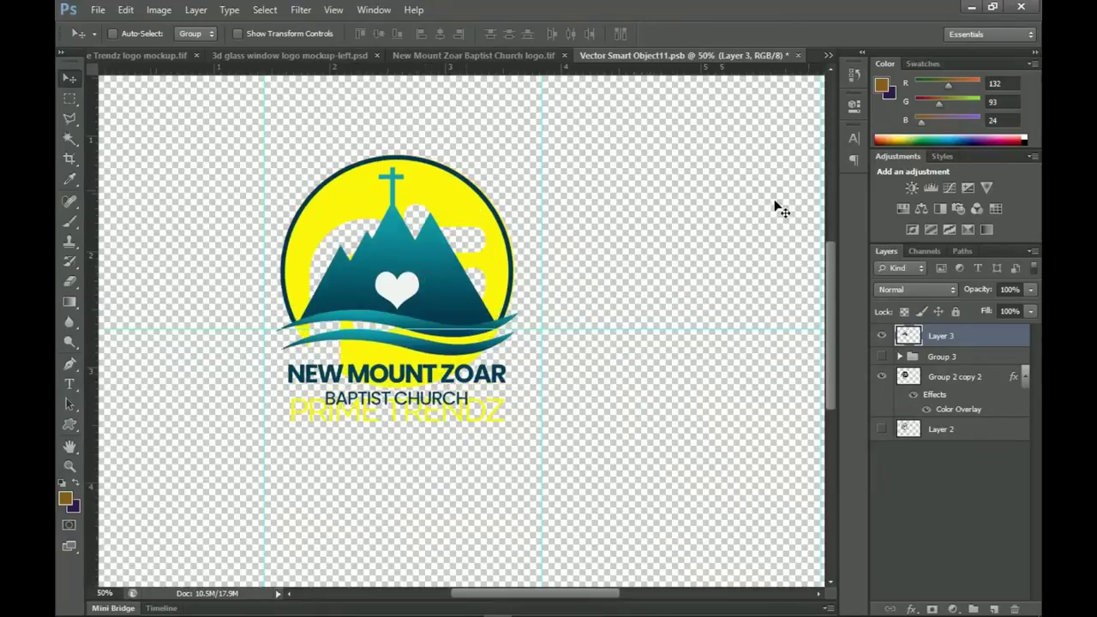
click(797, 55)
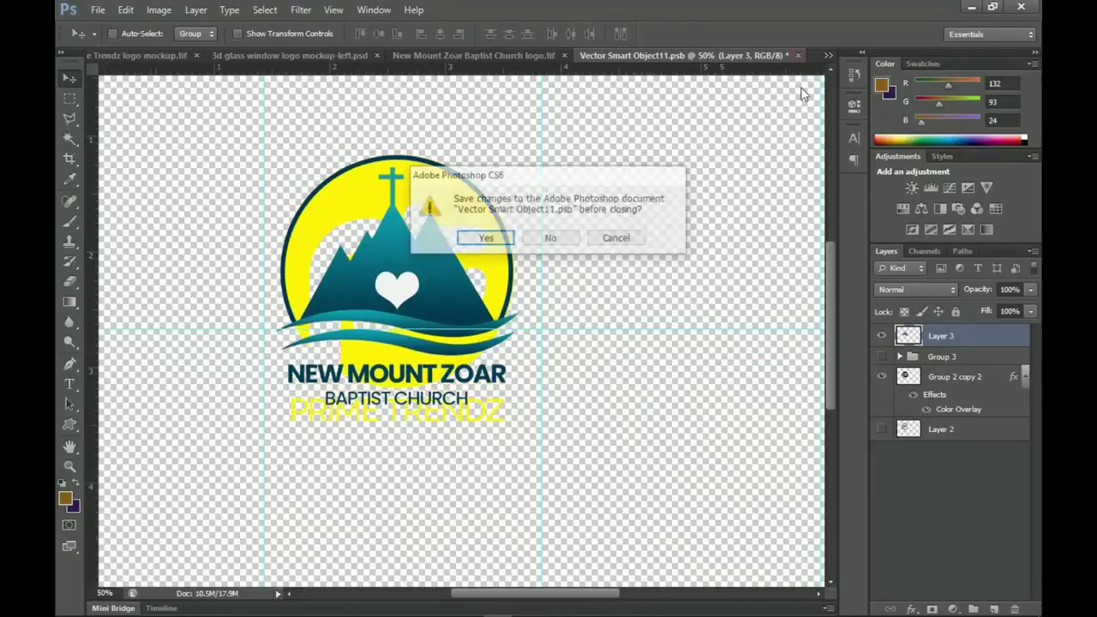
Save the logo artwork, hide the Group 2 copy 2 yellow circle fill, save again, and reopen it
click(486, 238)
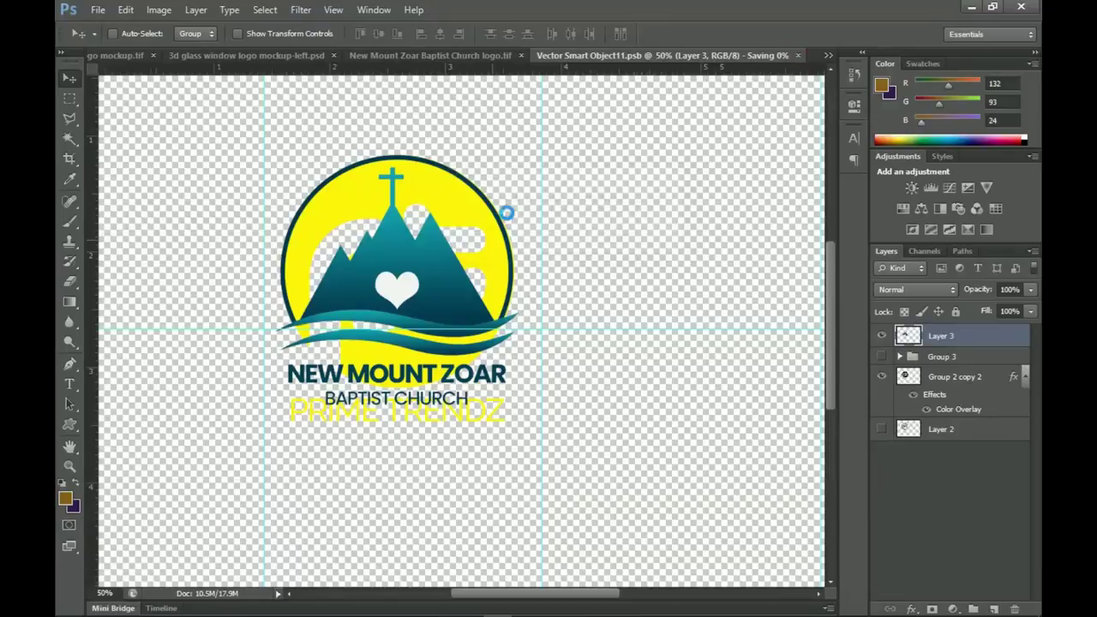
click(264, 54)
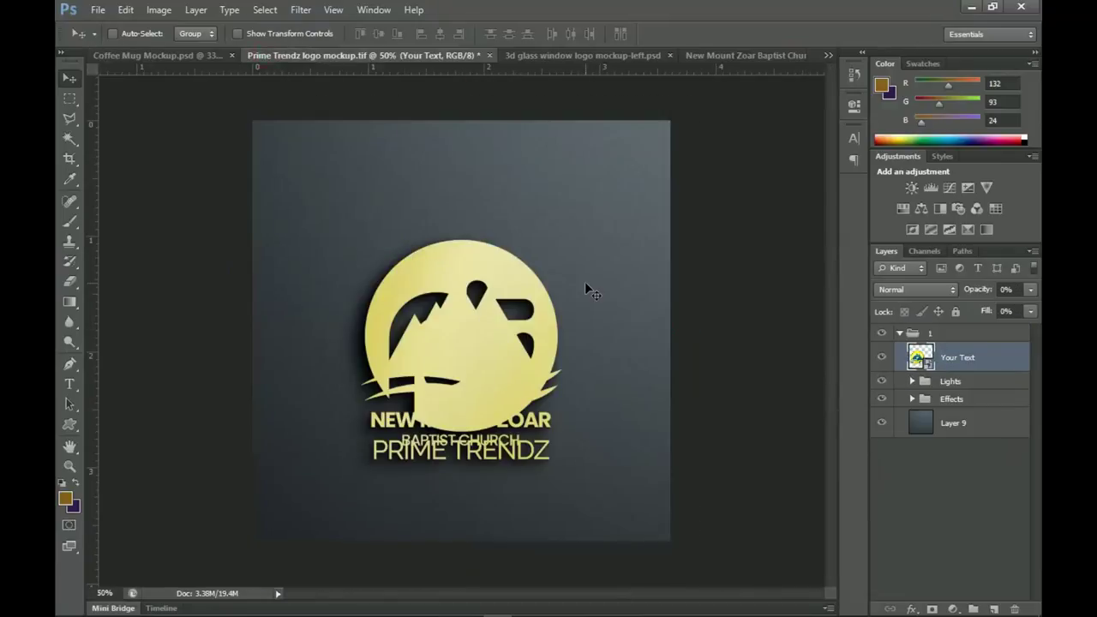
double_click(922, 360)
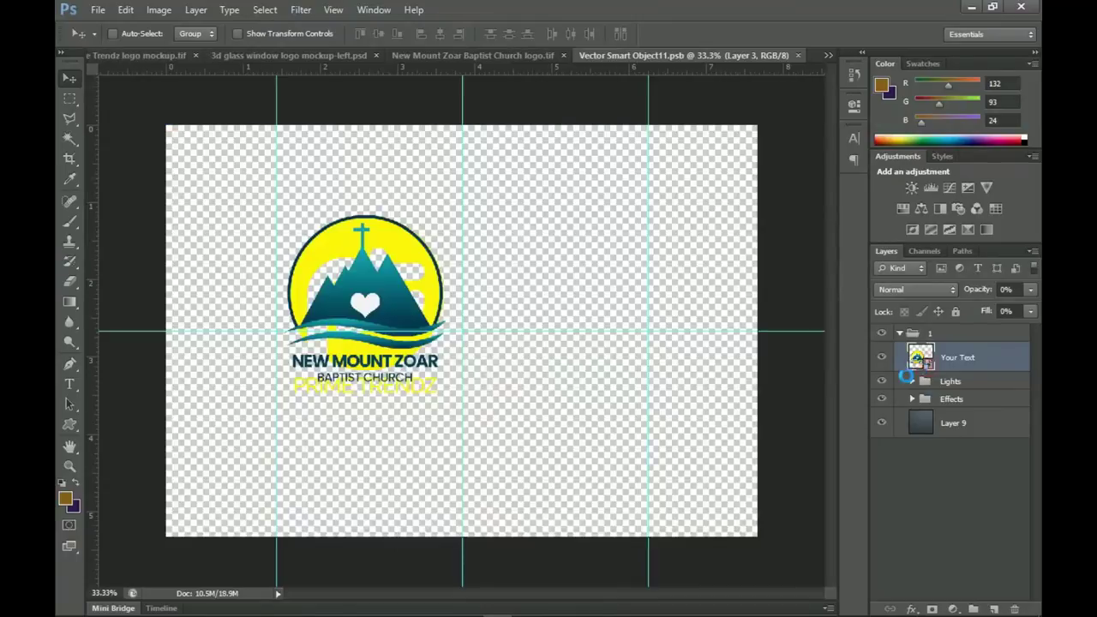
click(881, 377)
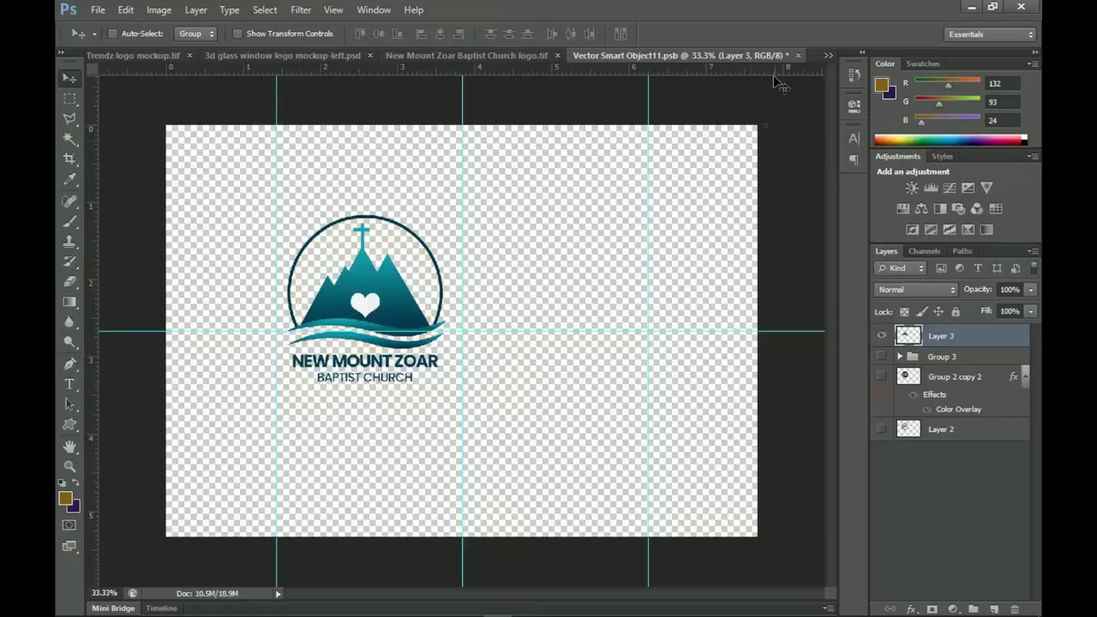
click(797, 56)
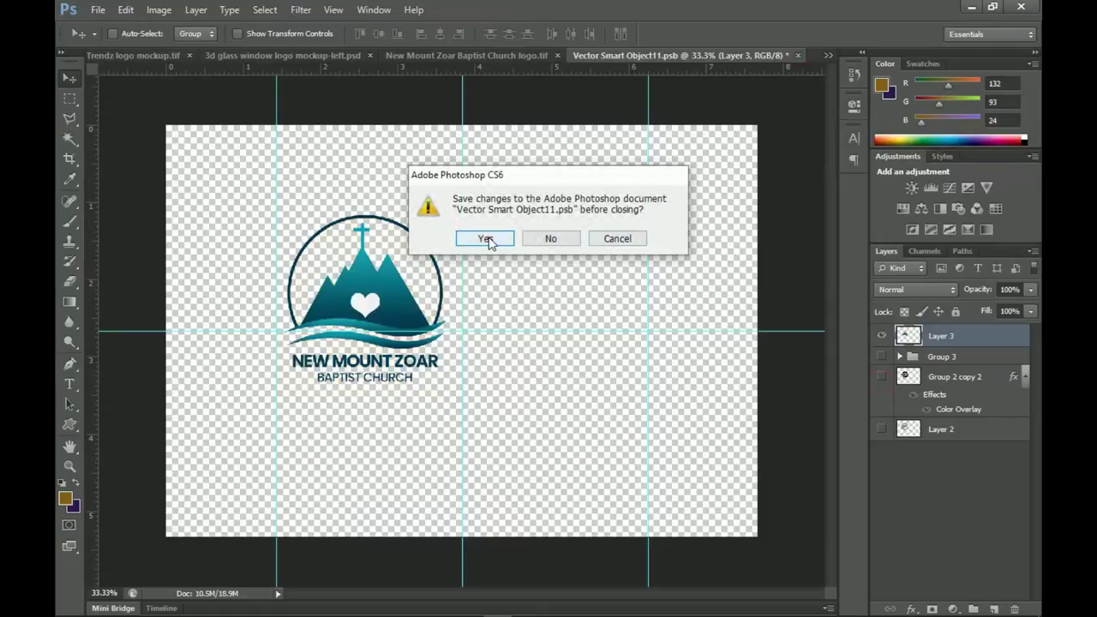
click(487, 239)
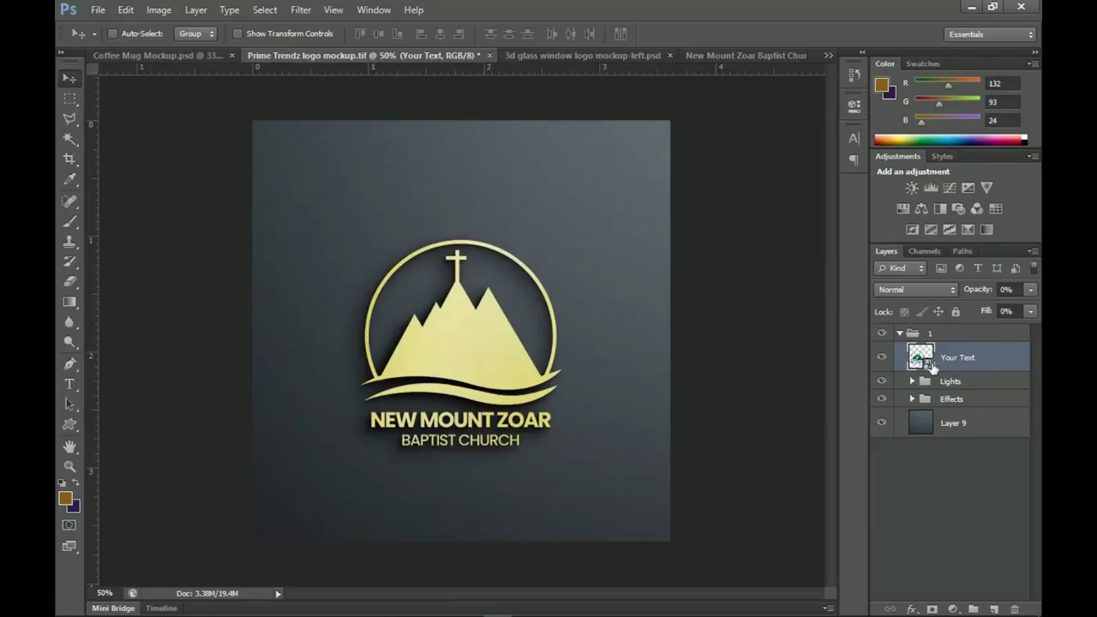
double_click(931, 365)
Select the white heart with the Magic Wand, delete it, and save the embedded logo
key(z)
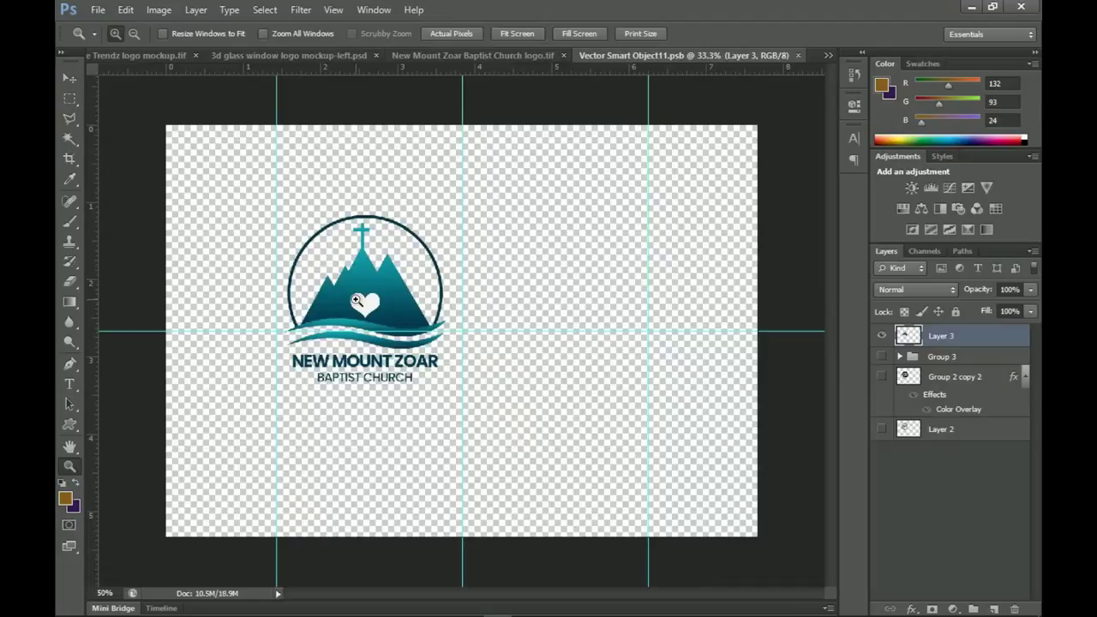
click(357, 300)
click(357, 300)
key(v)
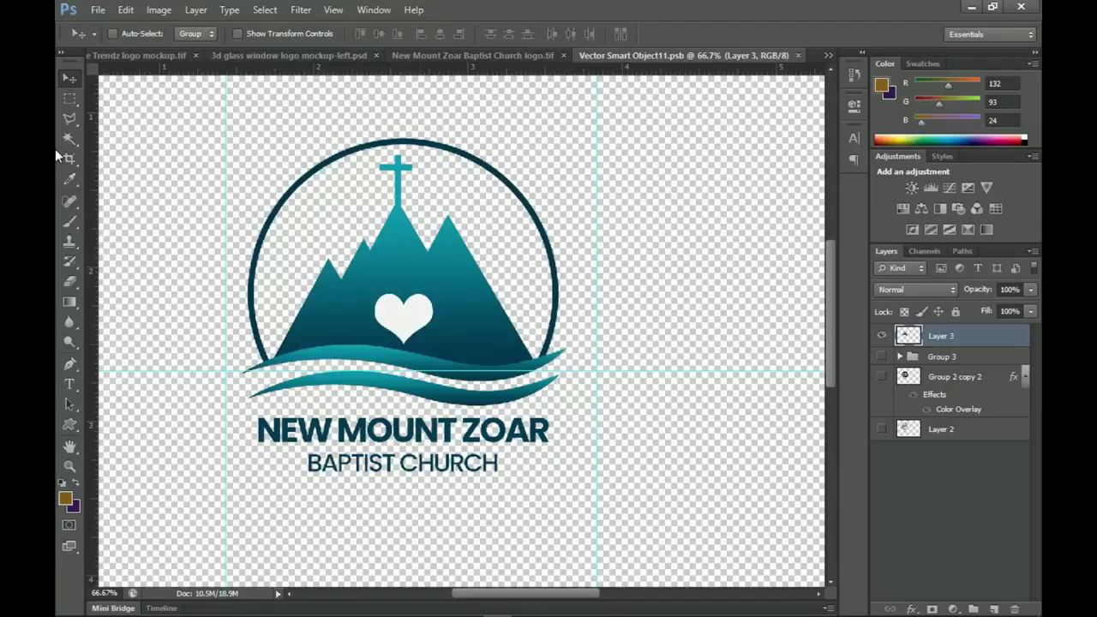
mouse_move(70, 138)
mouse_down()
mouse_move(101, 150)
mouse_move(129, 136)
mouse_move(85, 147)
mouse_move(116, 150)
mouse_up()
click(397, 310)
key(Delete)
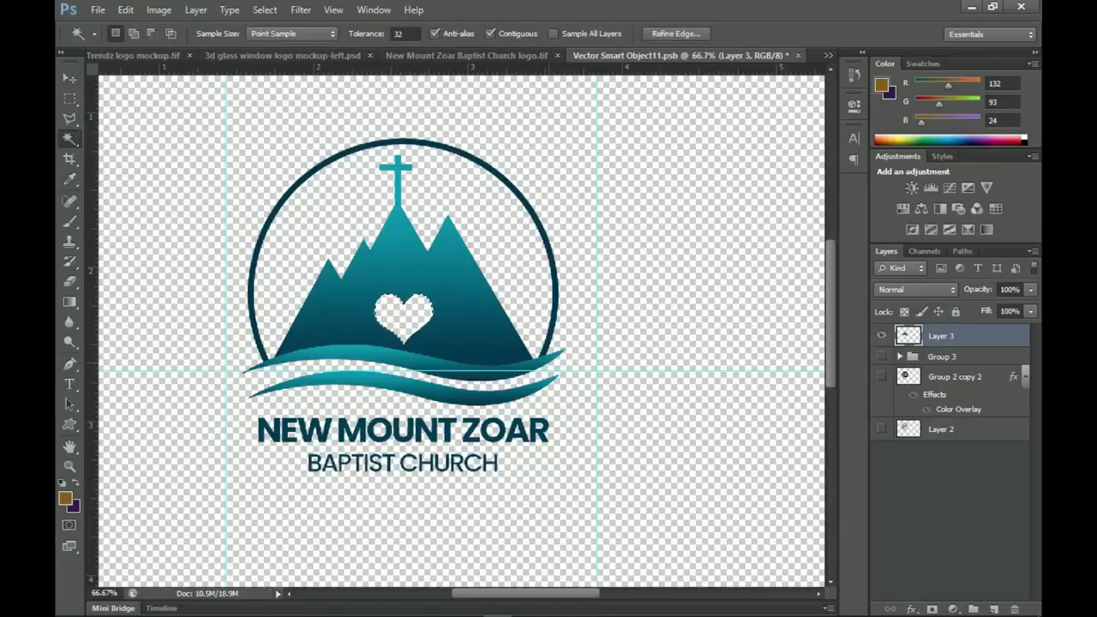
key(ctrl+d)
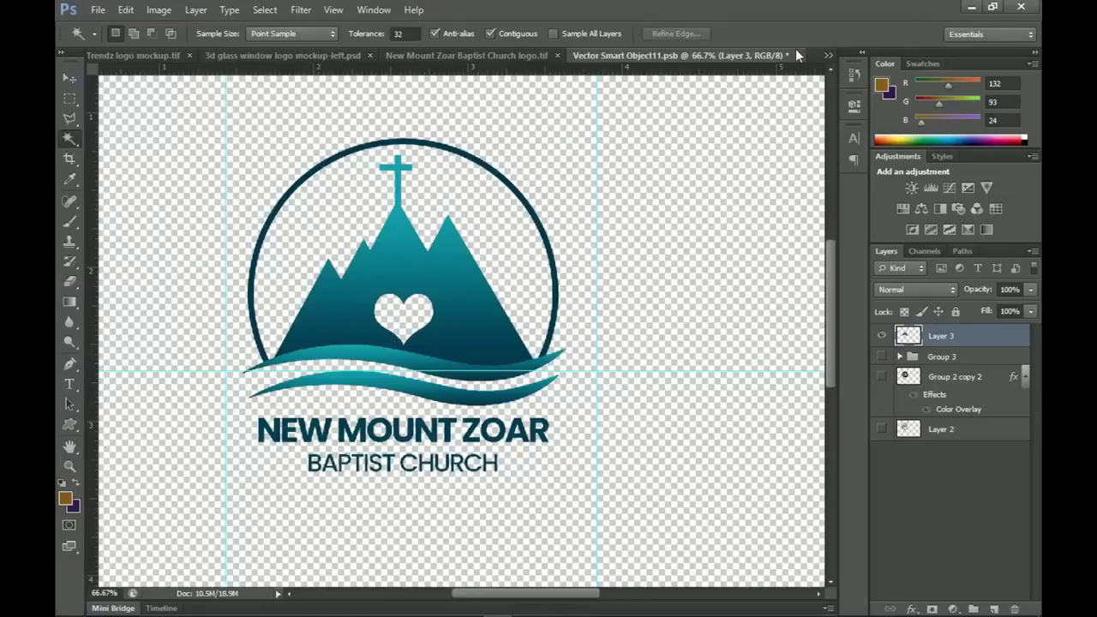
click(798, 55)
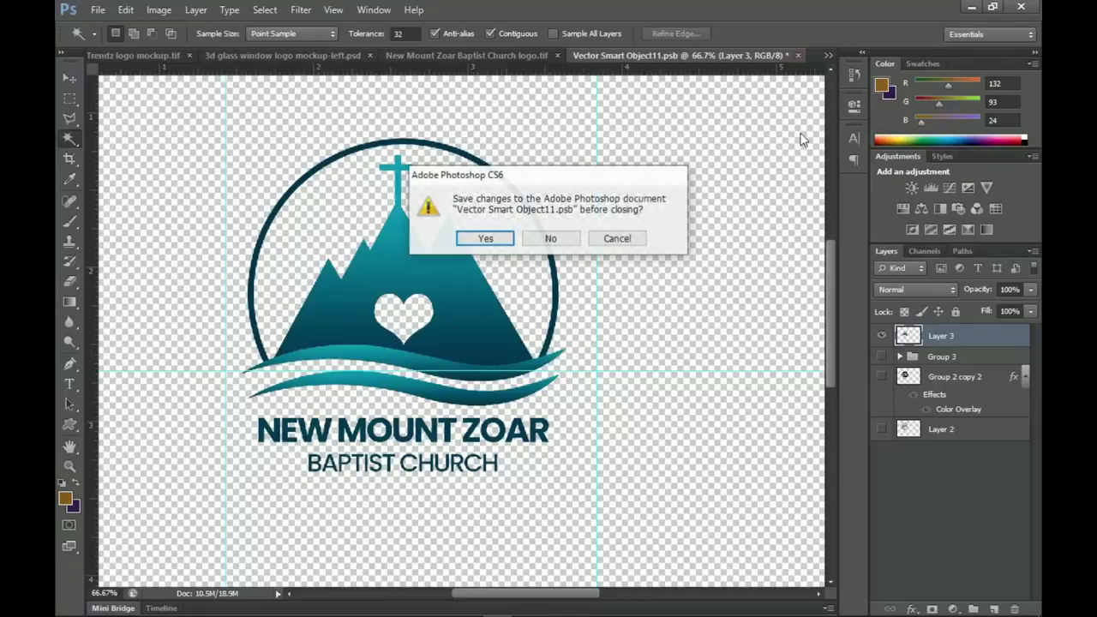
click(485, 239)
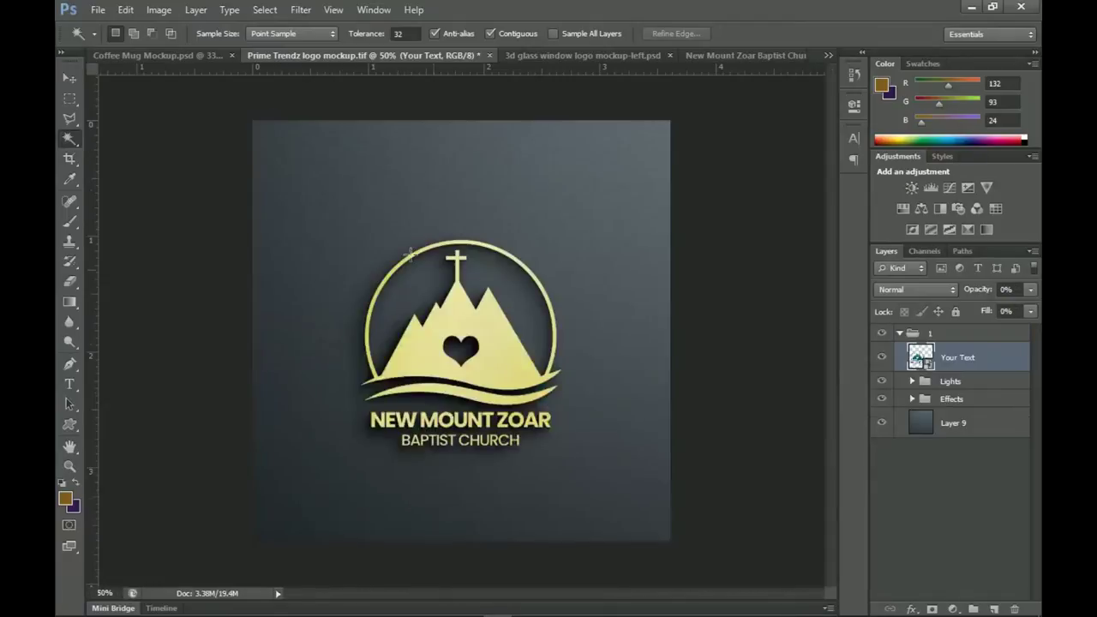
Zoom in on the gold church sign's cross, mountains and hollow heart, then open the glass window mockup
key(z)
drag(262, 166, 588, 441)
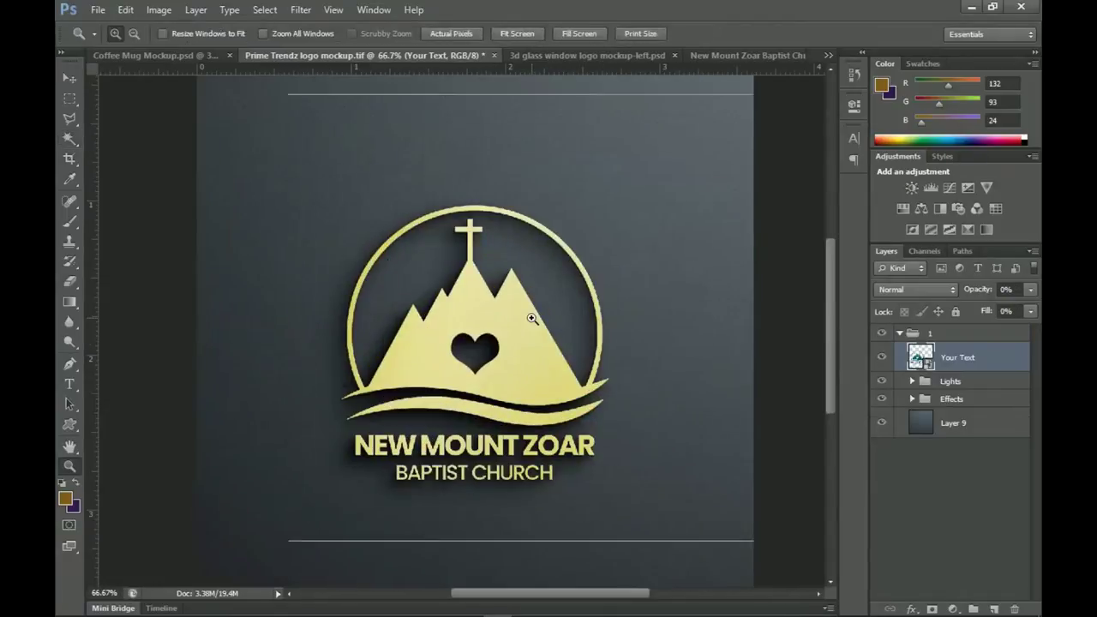
drag(558, 265, 557, 288)
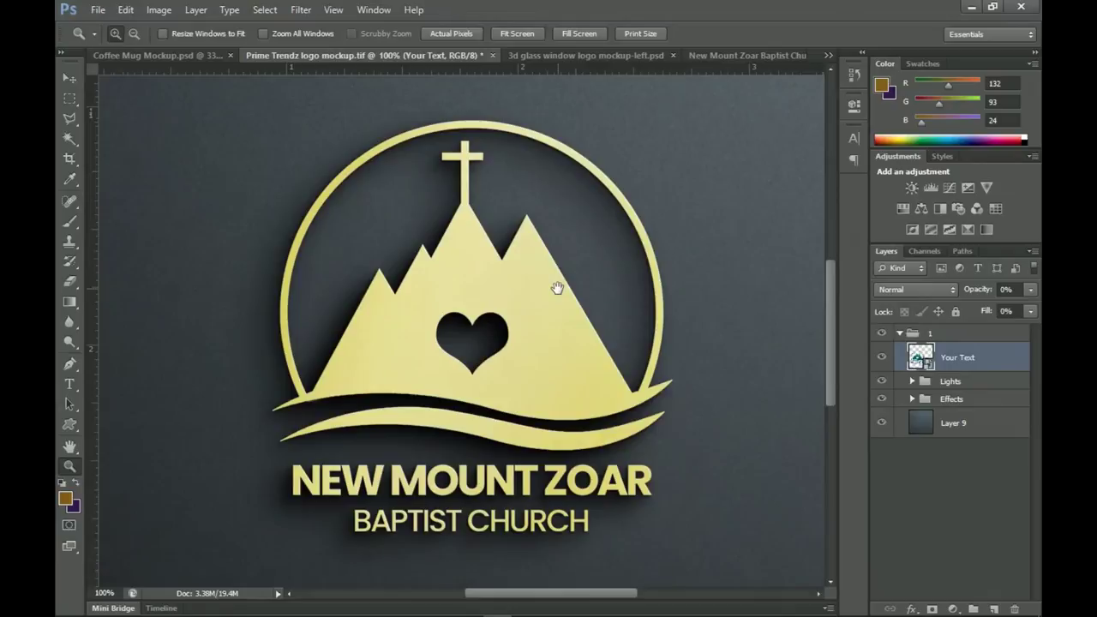
scroll(557, 288, down, 2)
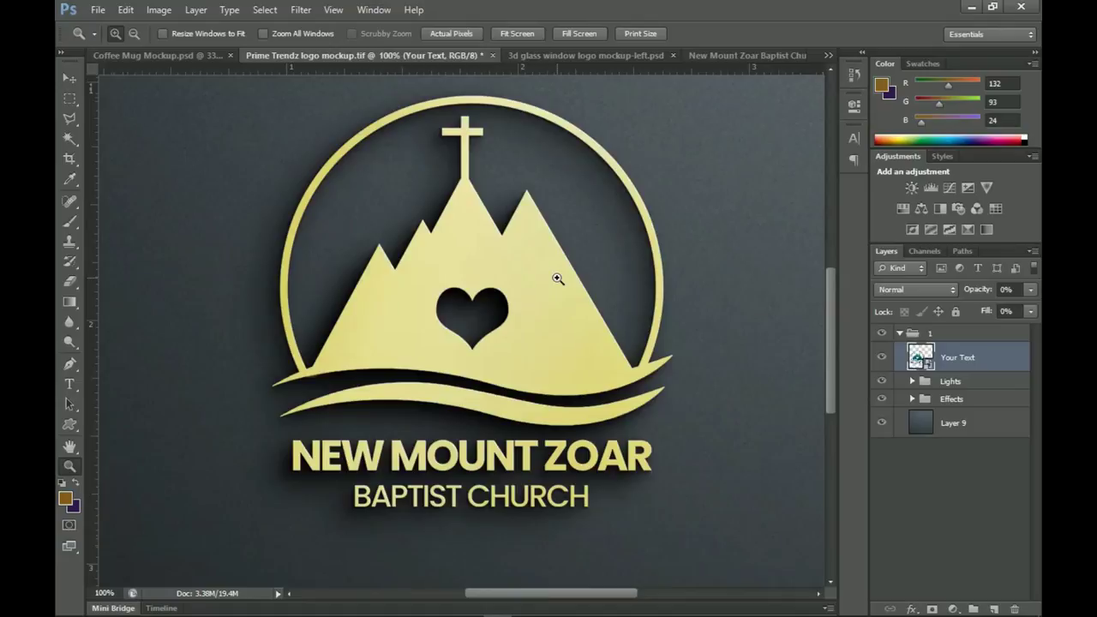
click(586, 54)
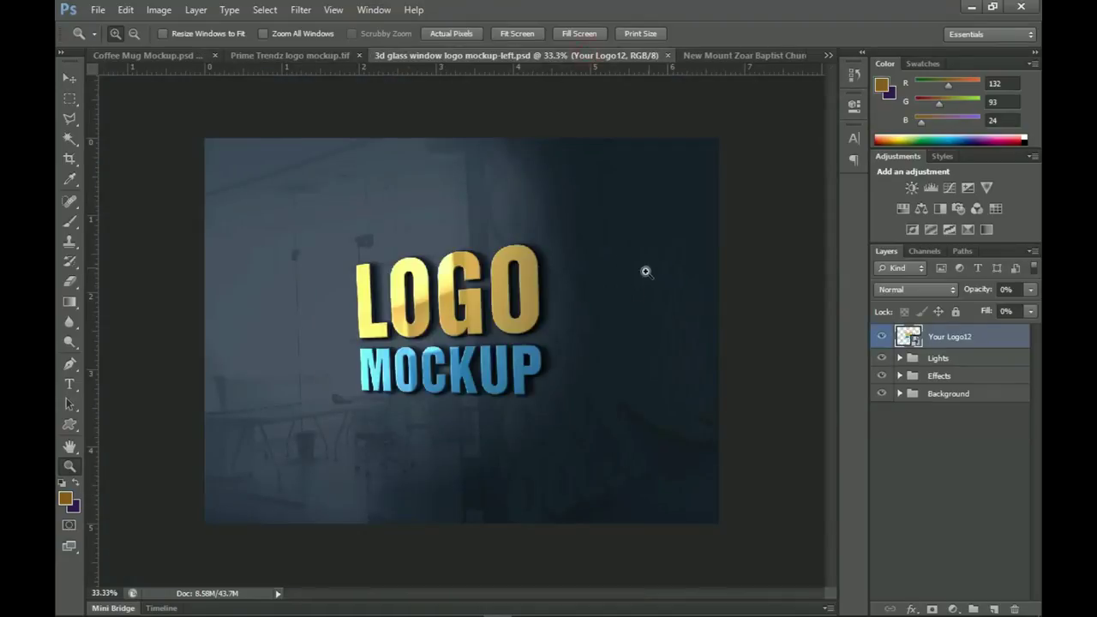
Open the Your Logo12 smart object, fit it to screen, and hide the LOGO MOCKUP placeholder
double_click(910, 337)
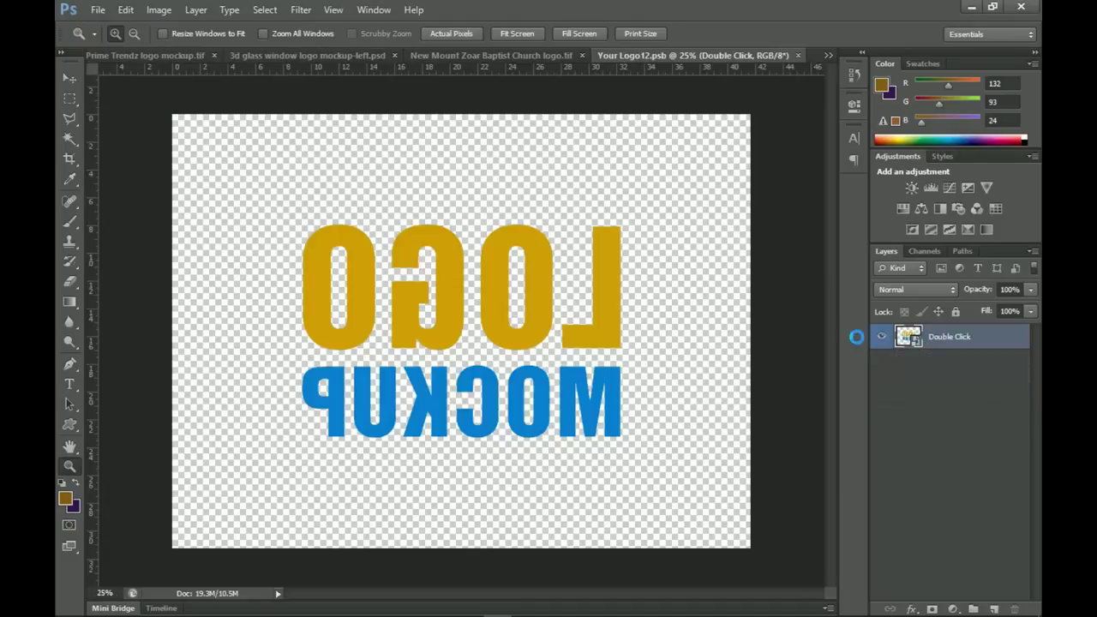
click(549, 260)
right_click(550, 263)
click(600, 271)
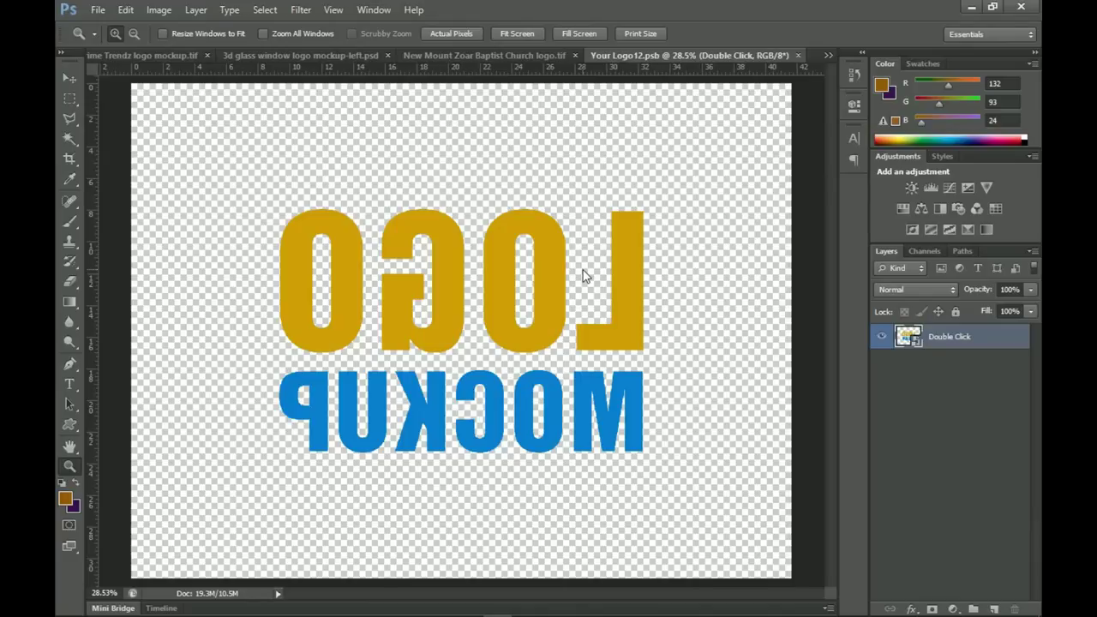
click(882, 336)
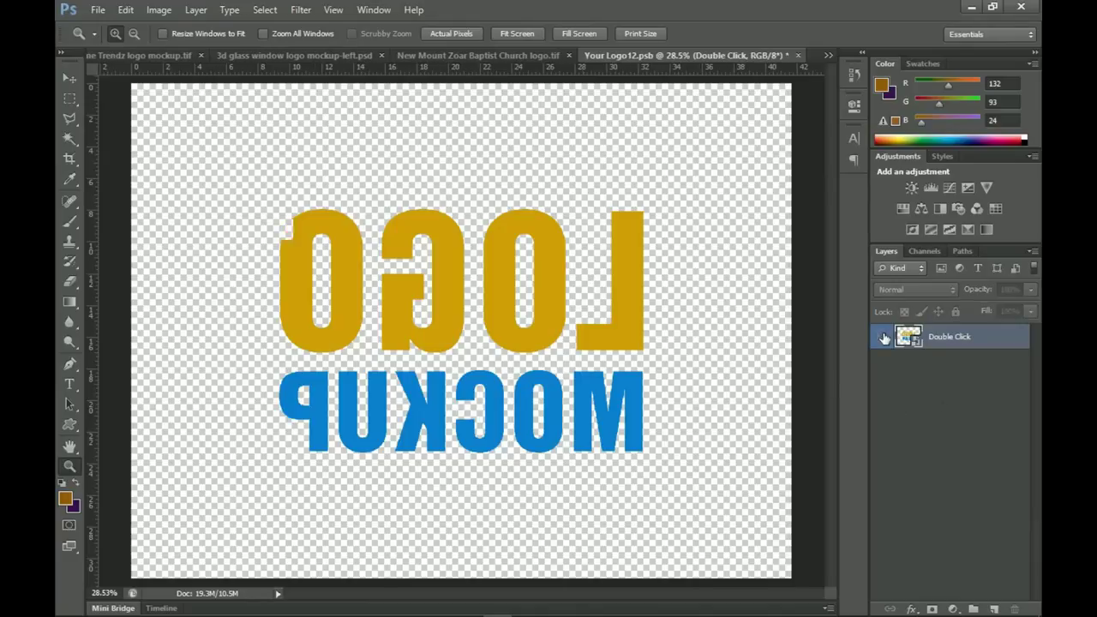
Add INNOGRAFIX text on the logo canvas at 323.51 pt in Bold
click(68, 384)
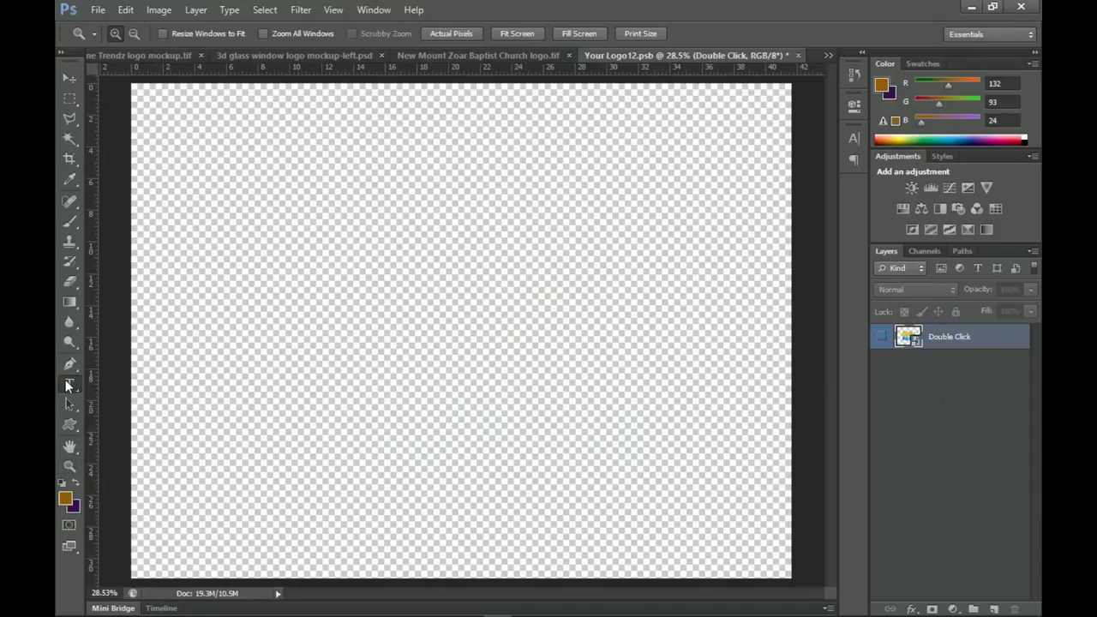
click(406, 324)
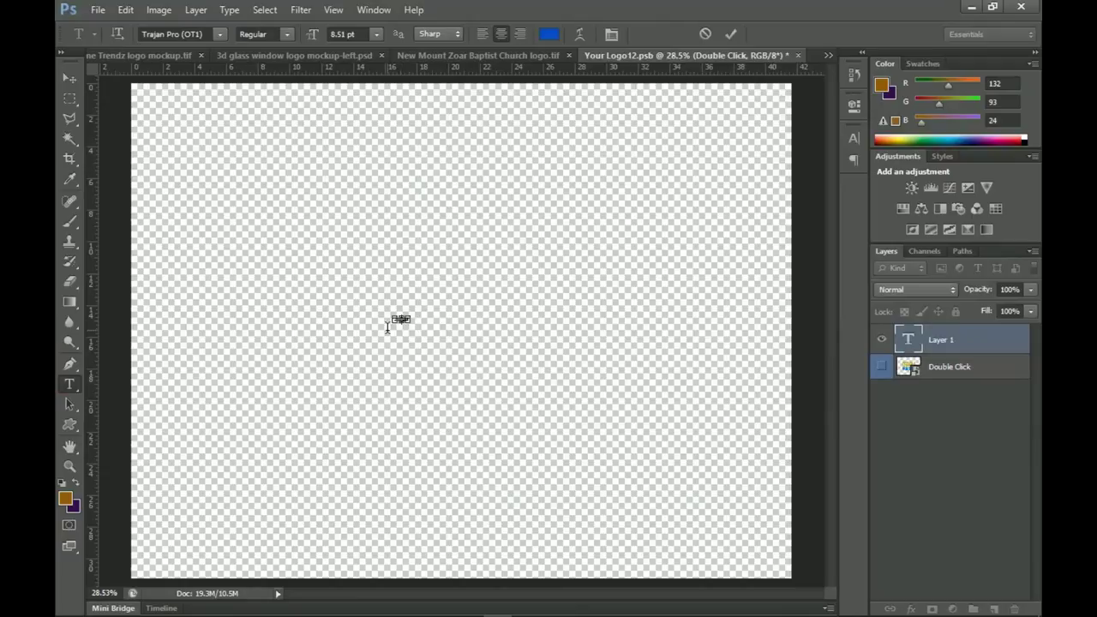
text(YOUR LOGO)
click(362, 36)
key(Return)
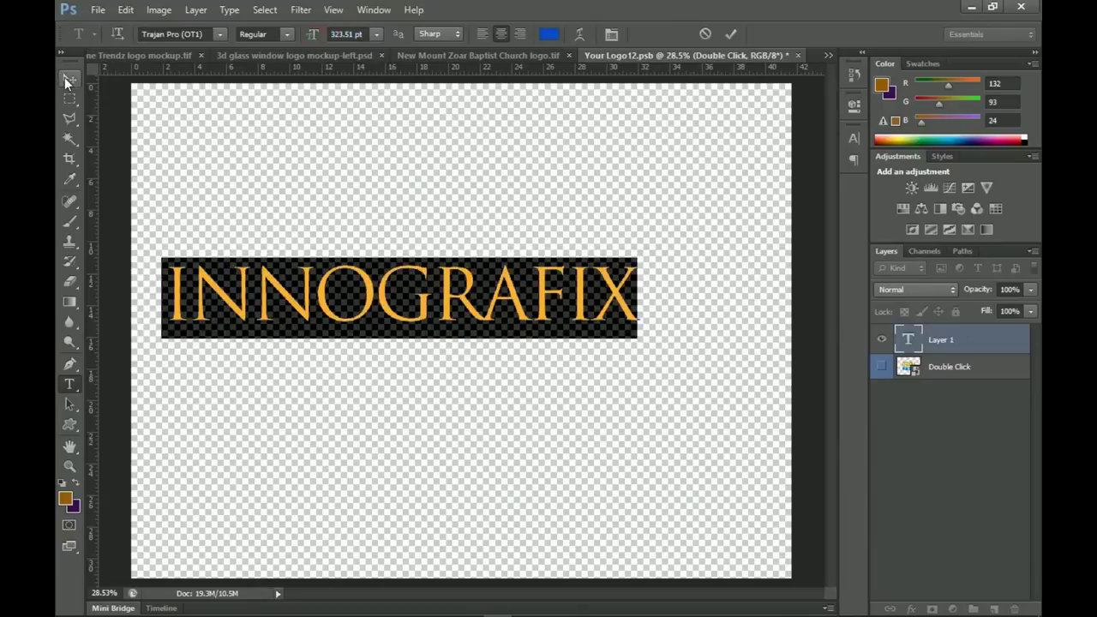
click(283, 34)
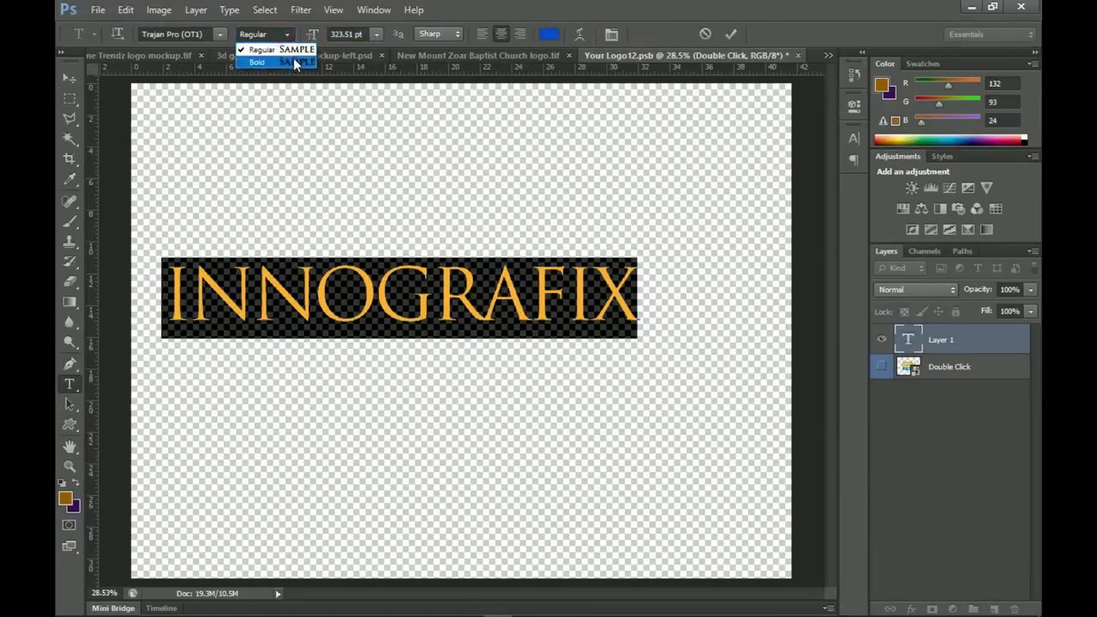
click(294, 65)
click(75, 77)
Centre the text vertically and horizontally on the canvas, then close the logo document
key(ctrl+a)
click(378, 34)
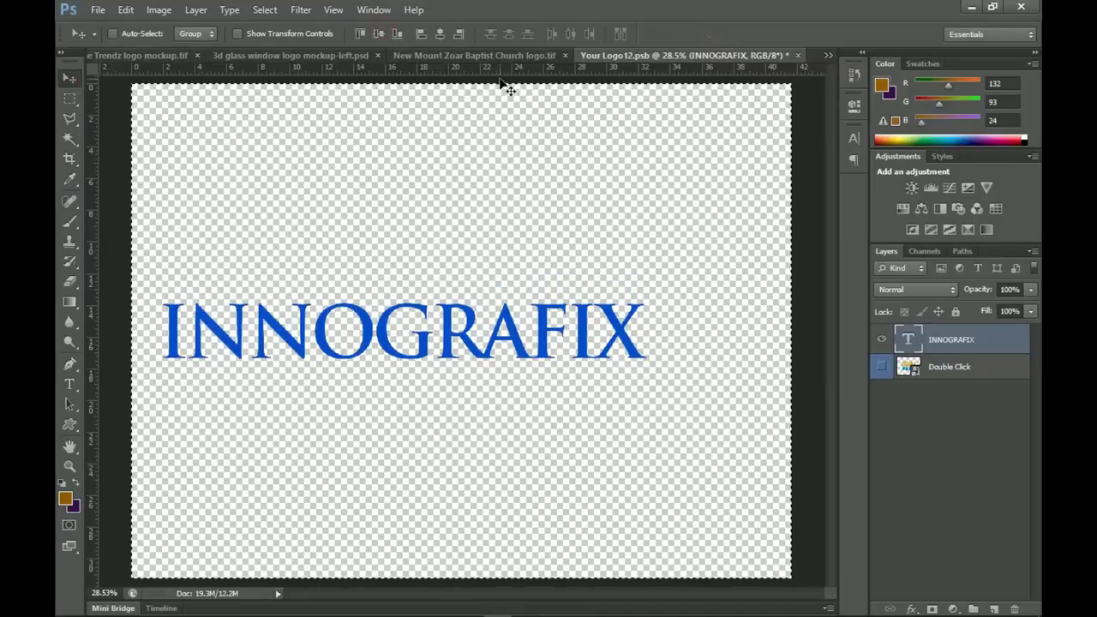
click(440, 35)
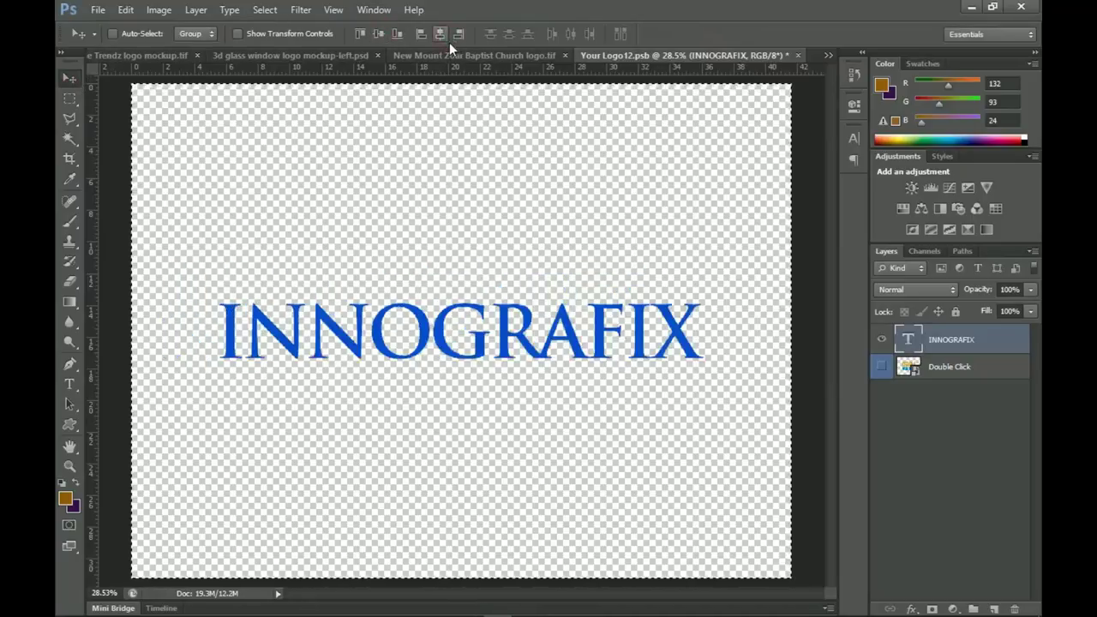
key(ctrl+d)
key(ctrl+minus)
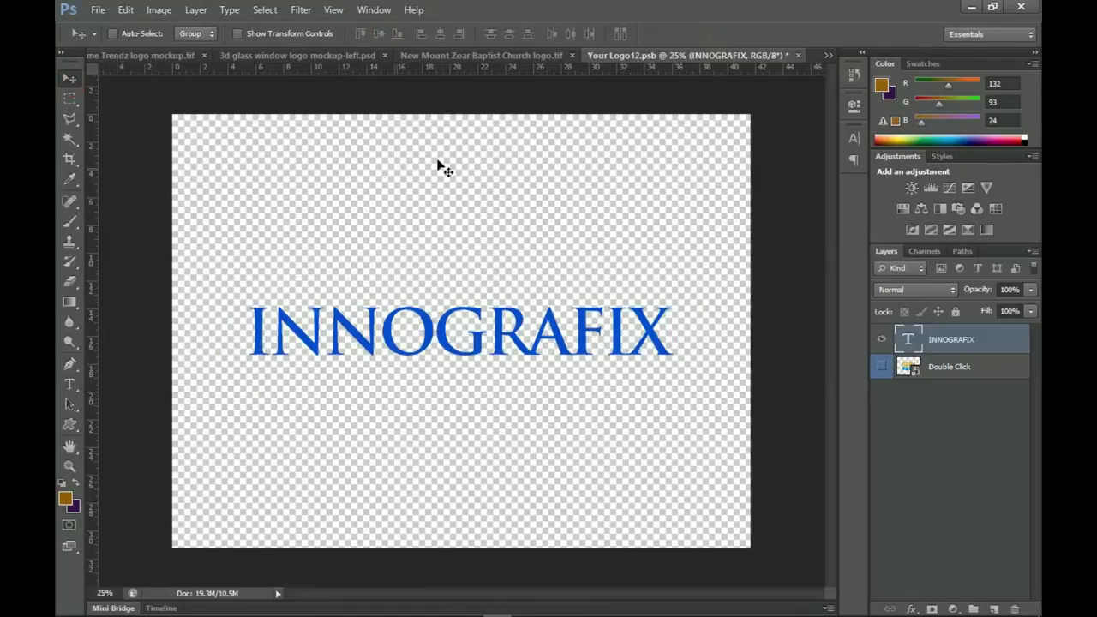
click(798, 54)
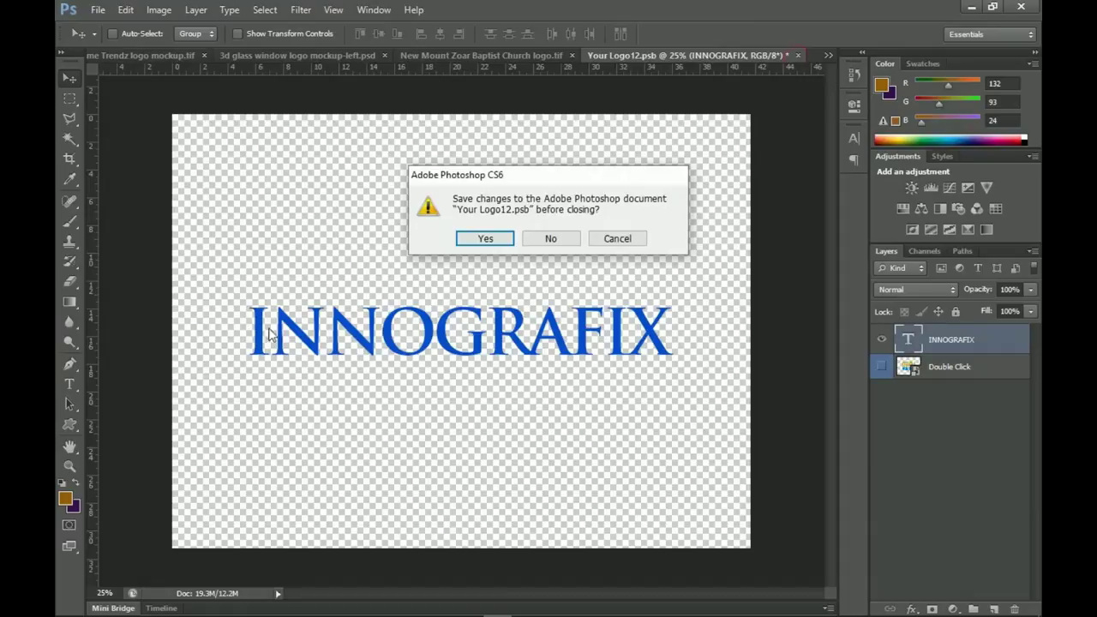
Save the logo changes and zoom in on the glass window logo
click(485, 240)
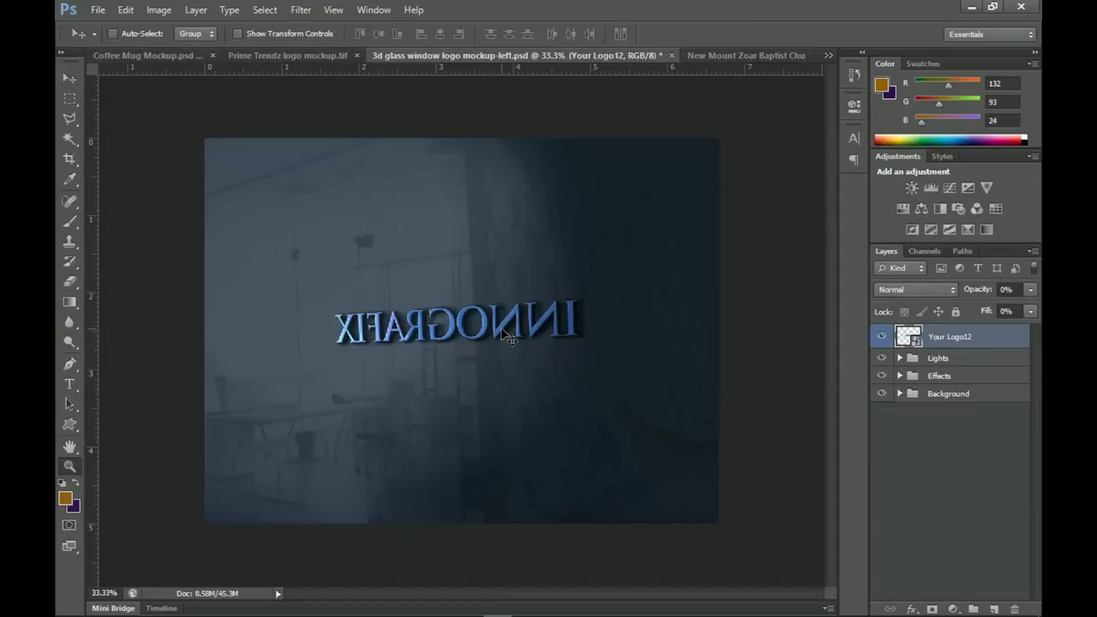
click(505, 336)
key(v)
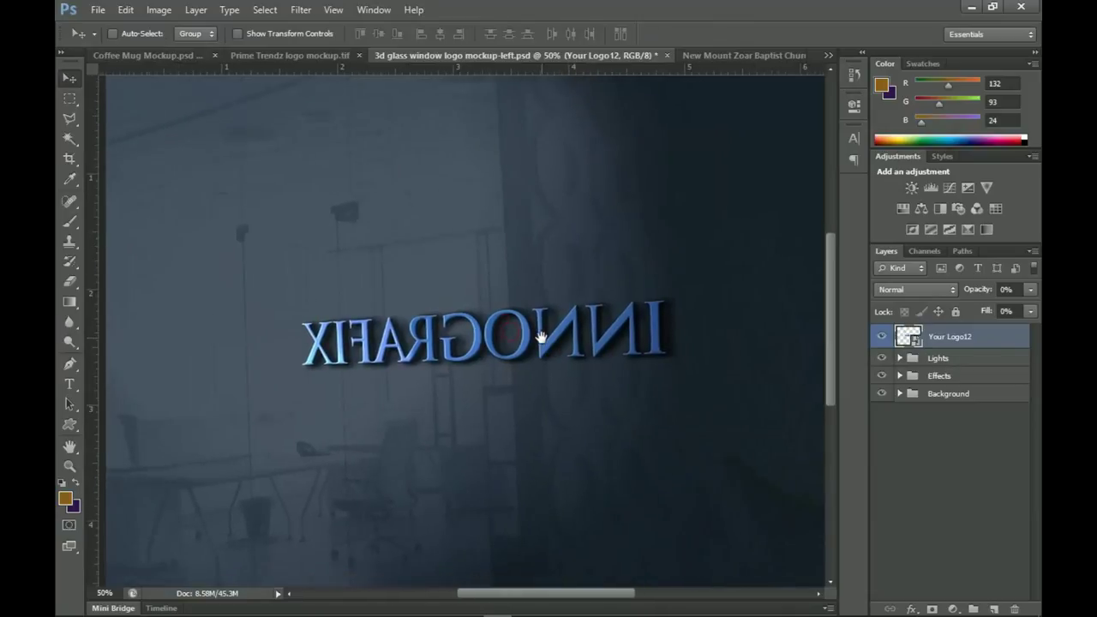
Flip the INNOGRAFIX text horizontally in the placeholder smart object and save it
double_click(910, 337)
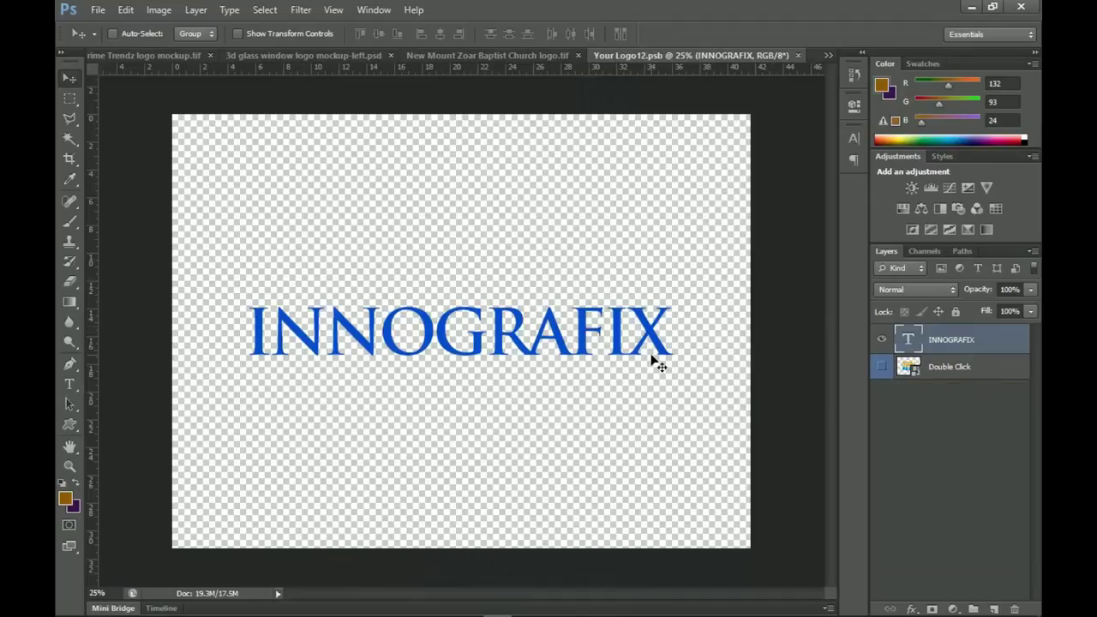
key(ctrl+t)
right_click(607, 324)
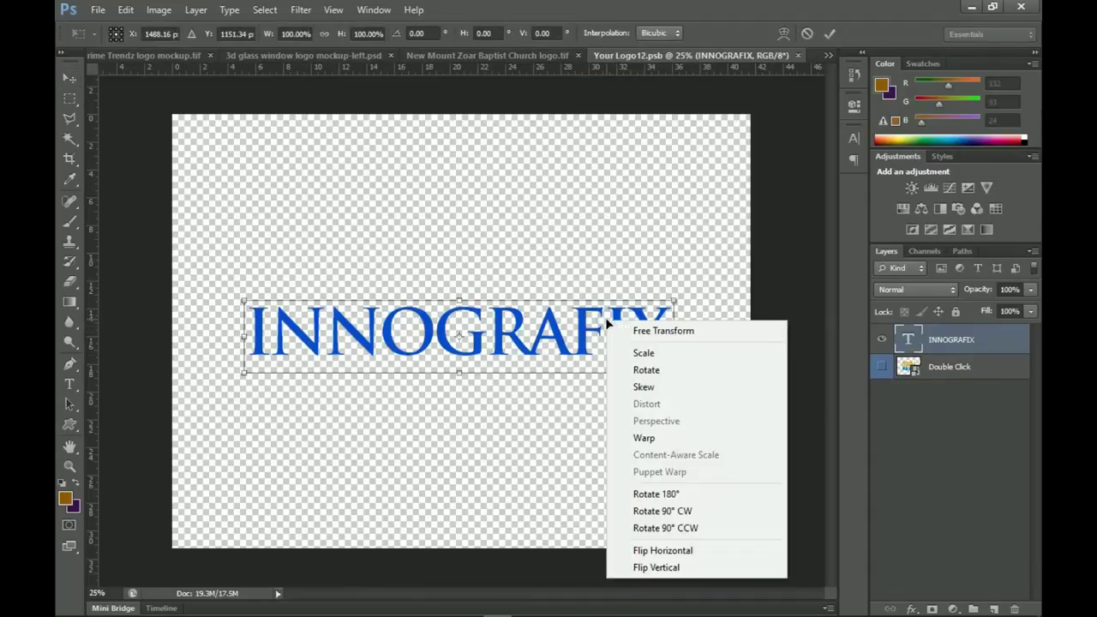
click(647, 550)
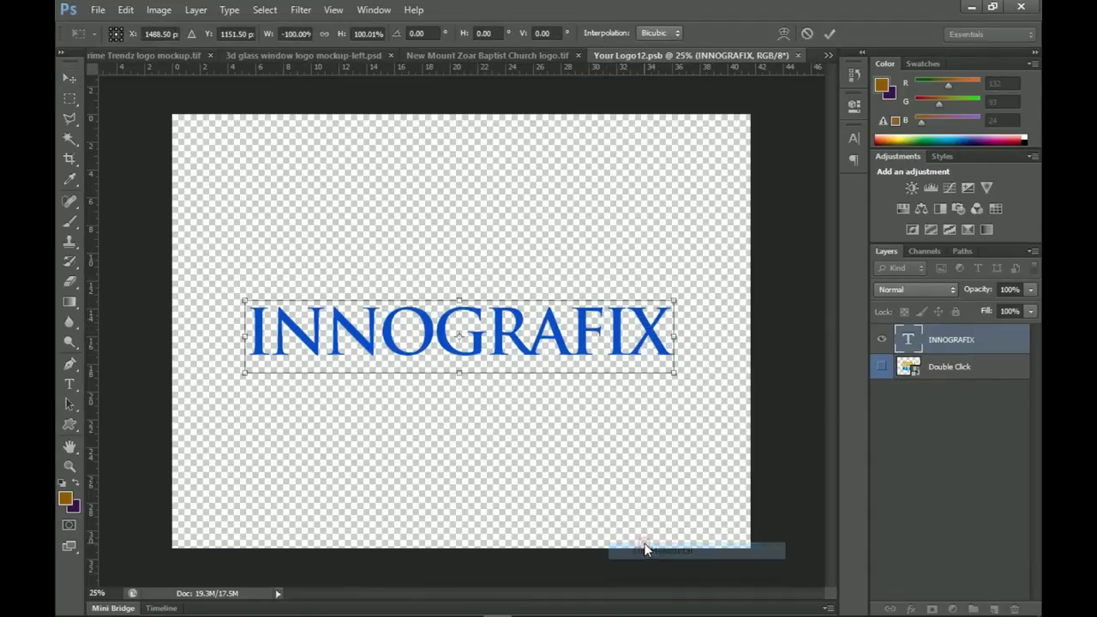
key(Return)
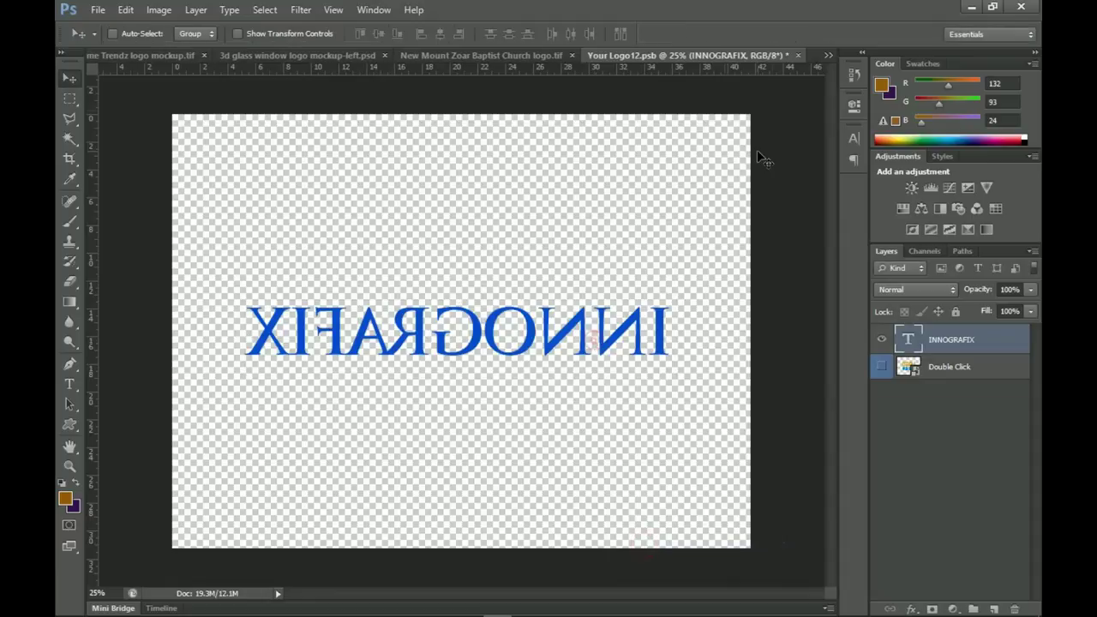
click(798, 55)
click(486, 244)
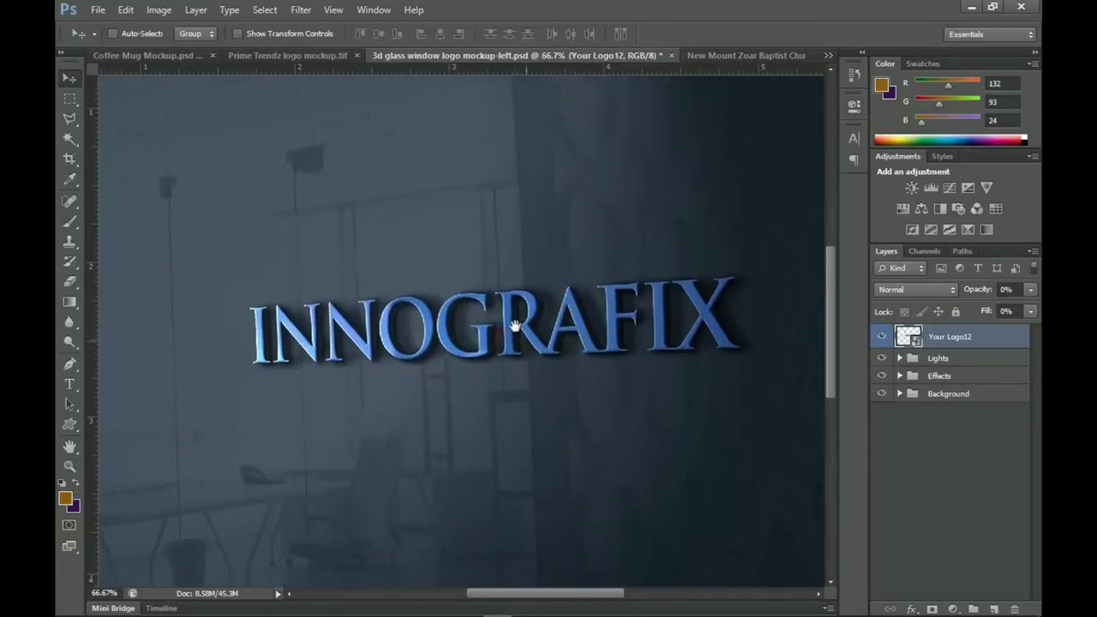
drag(514, 326, 473, 311)
In the logo smart object, draw a large ellipse centred on the canvas
double_click(910, 337)
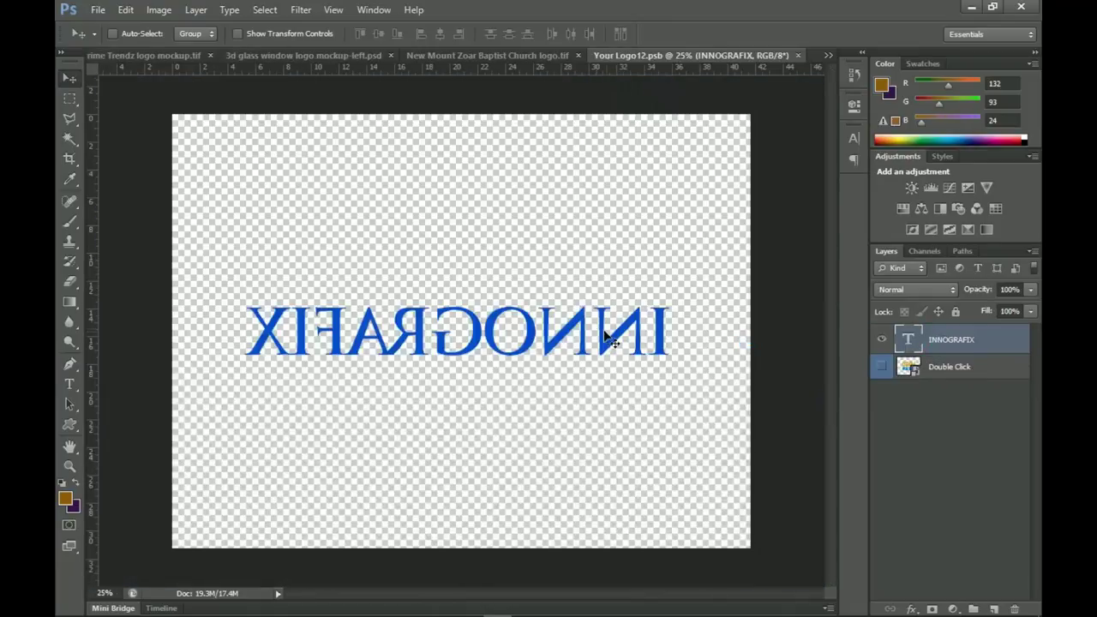
click(64, 425)
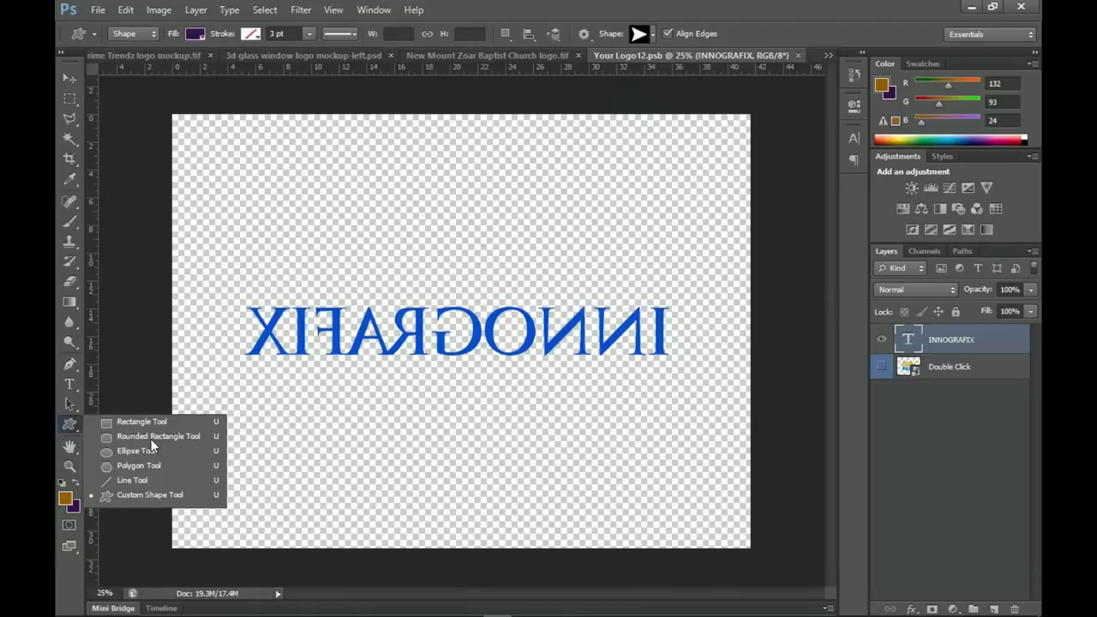
click(137, 450)
drag(335, 220, 700, 543)
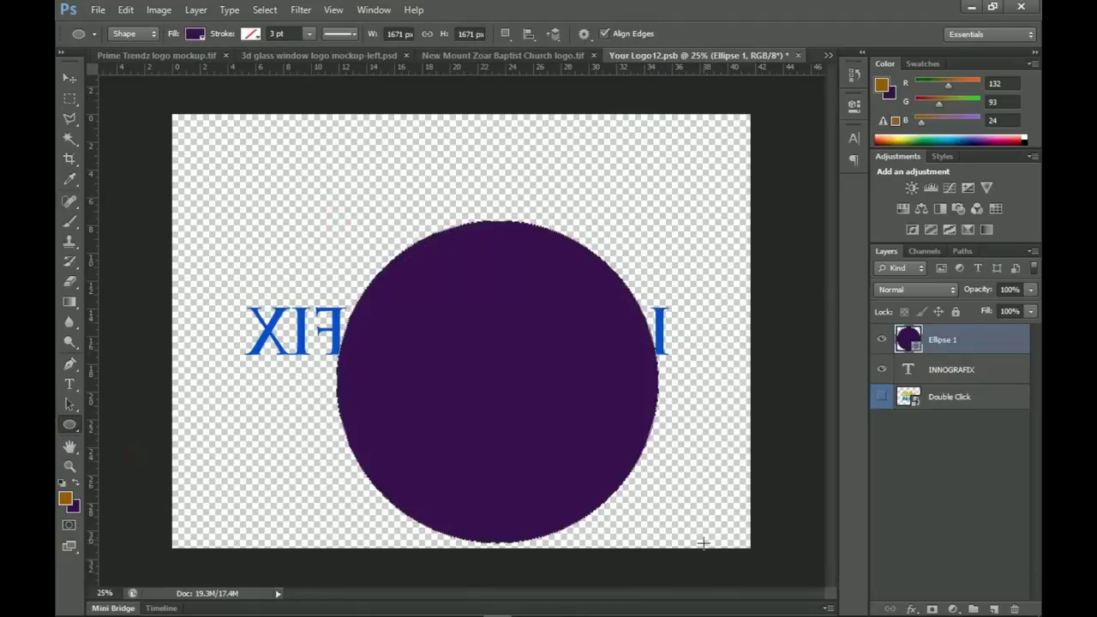
key(v)
click(378, 33)
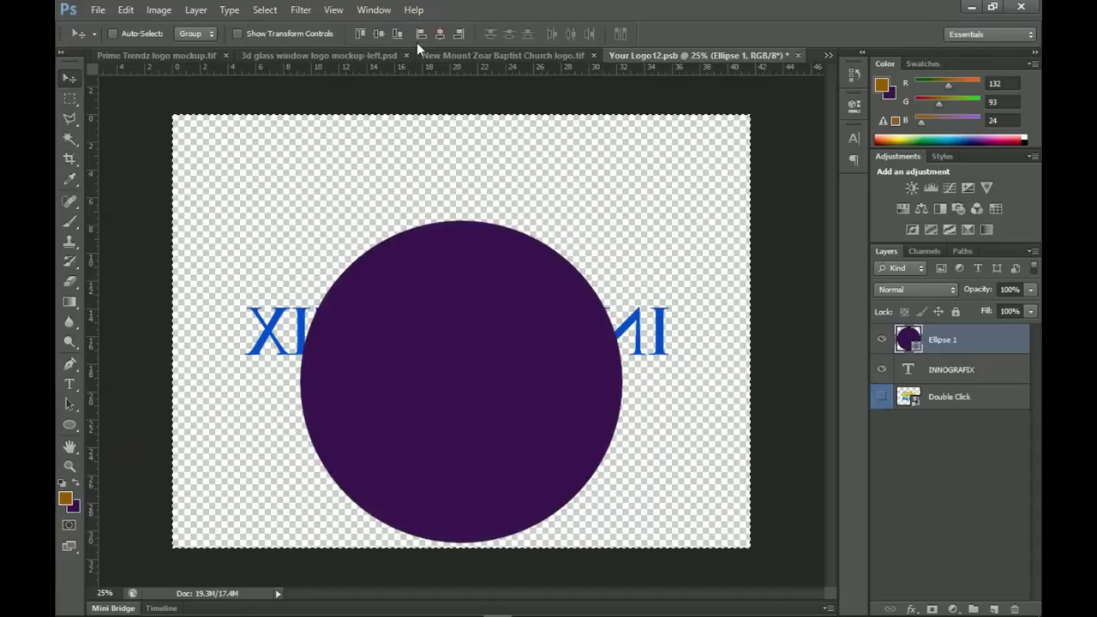
click(379, 33)
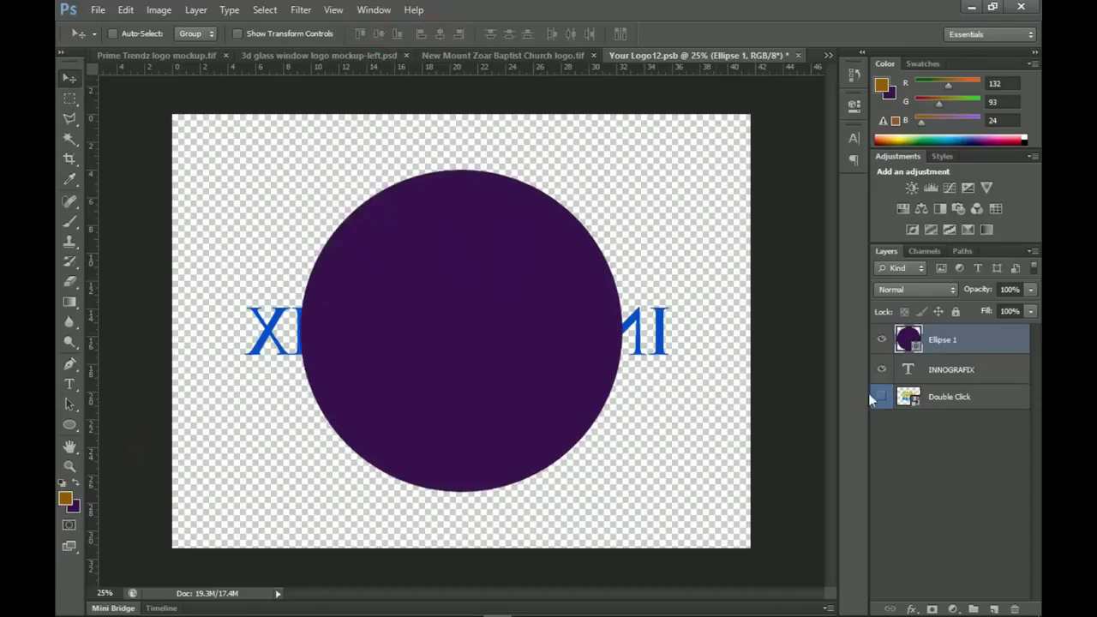
Fill the circle with white and rasterize the Ellipse 1 layer
double_click(908, 340)
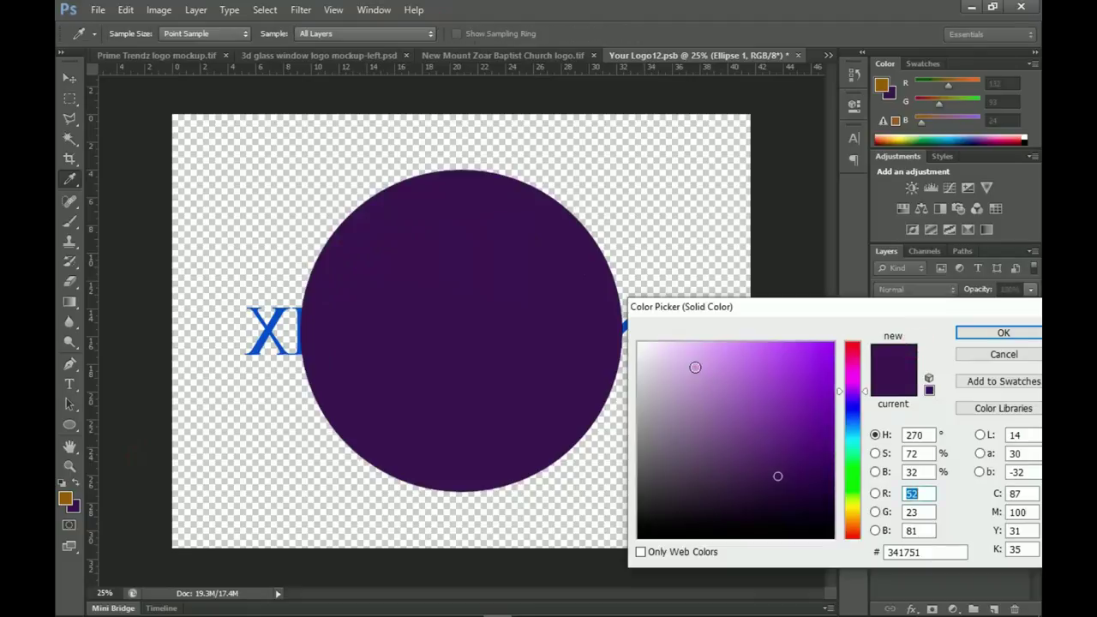
click(638, 343)
click(985, 335)
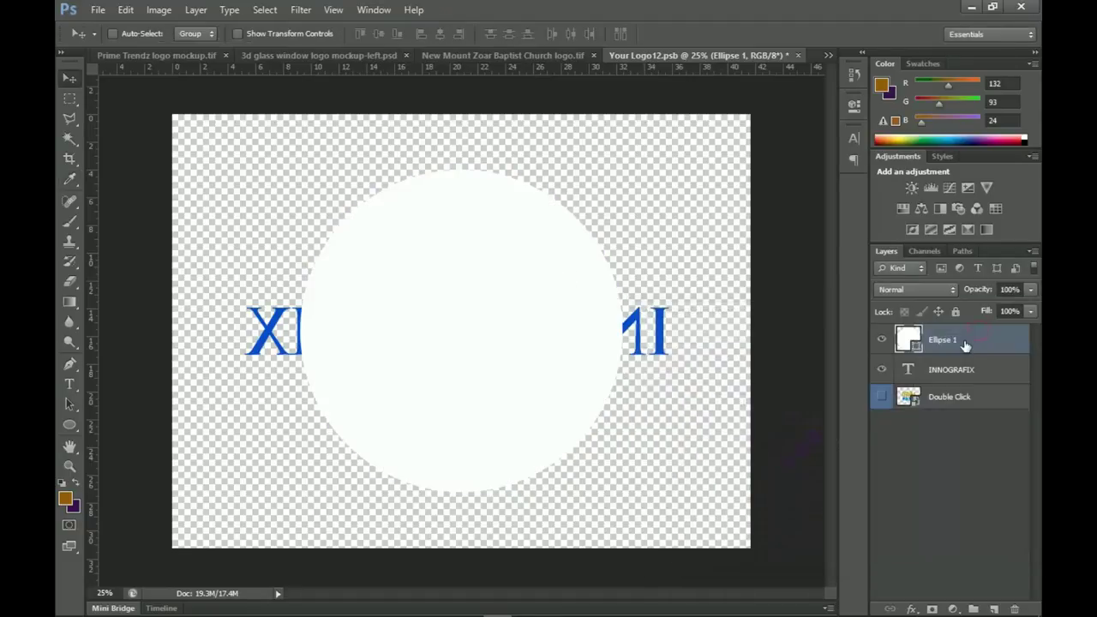
right_click(963, 342)
click(837, 203)
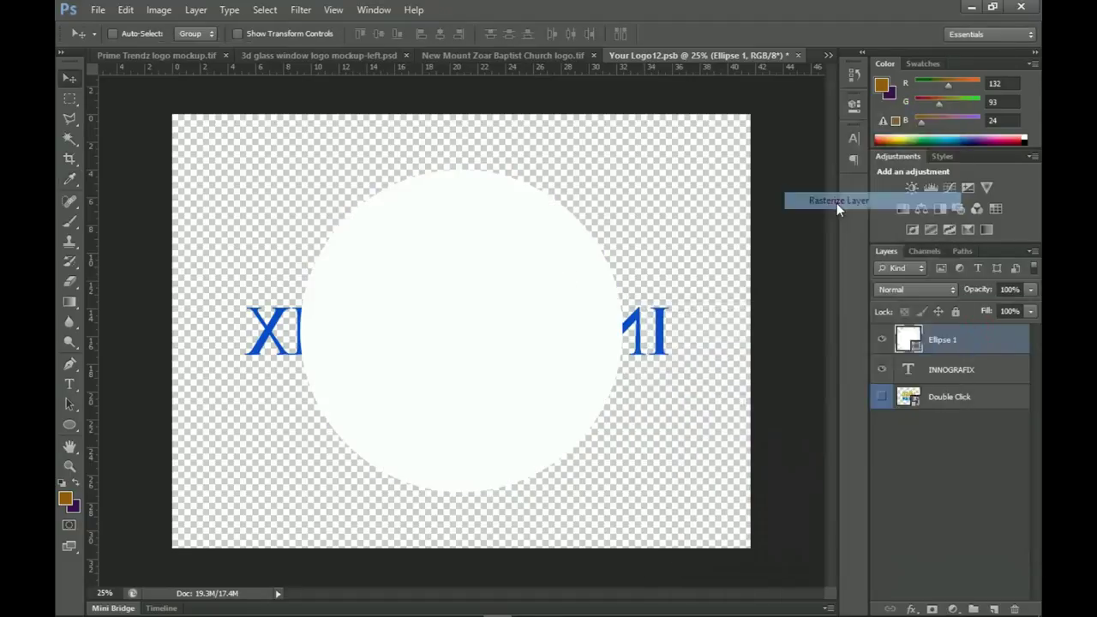
Delete a rectangular band of the circle across the INNOGRAFIX letters, then save and close
click(69, 98)
right_click(70, 97)
click(129, 100)
drag(236, 295, 697, 366)
key(Delete)
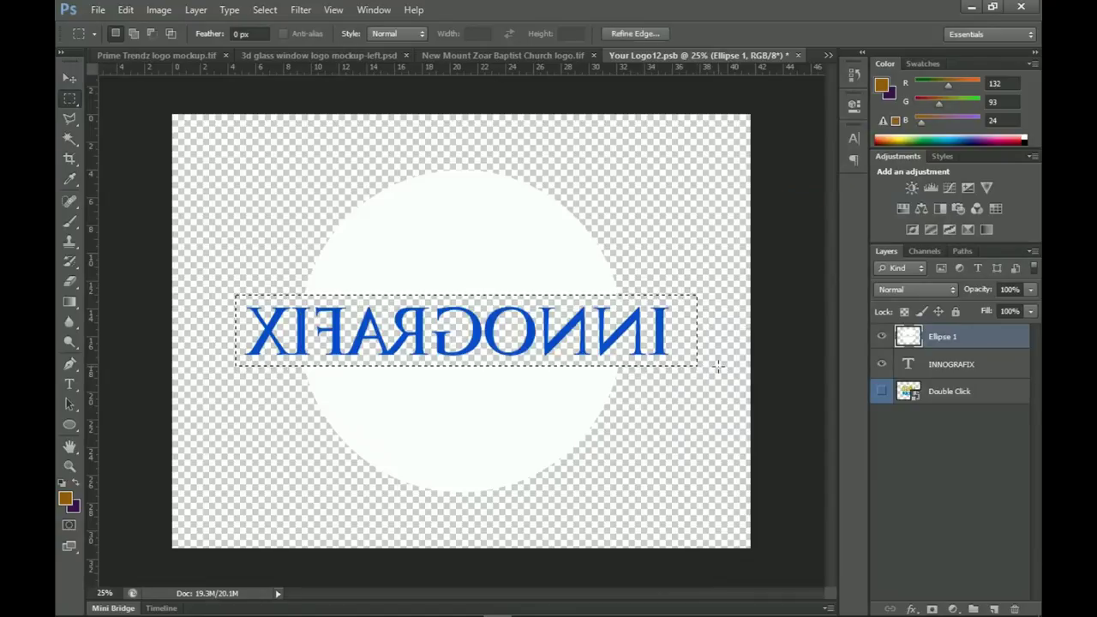
key(ctrl+d)
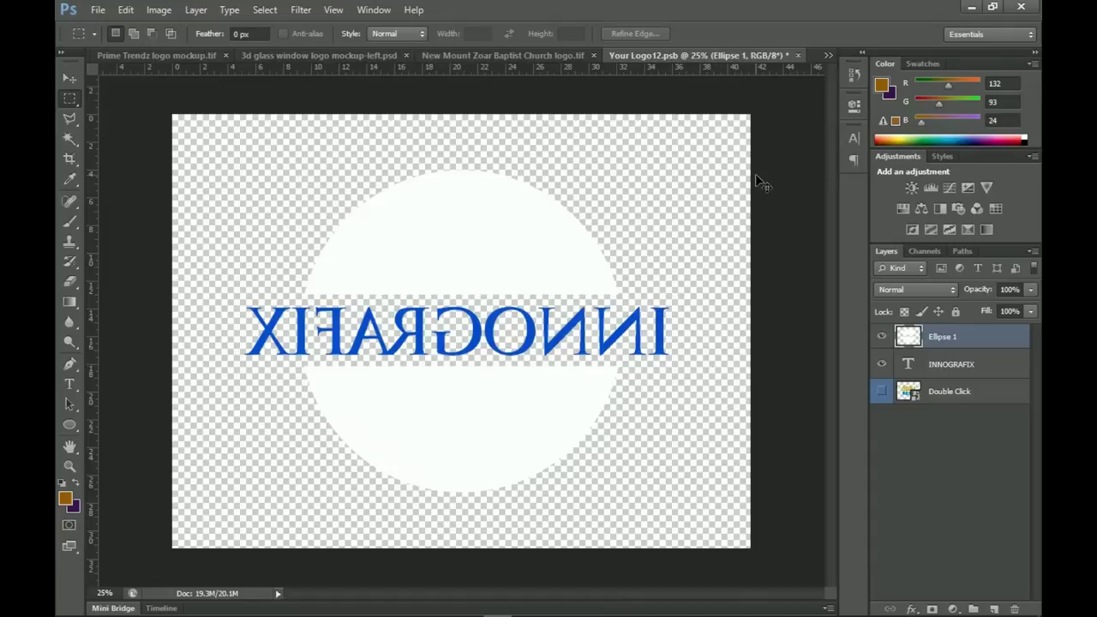
click(799, 54)
click(484, 239)
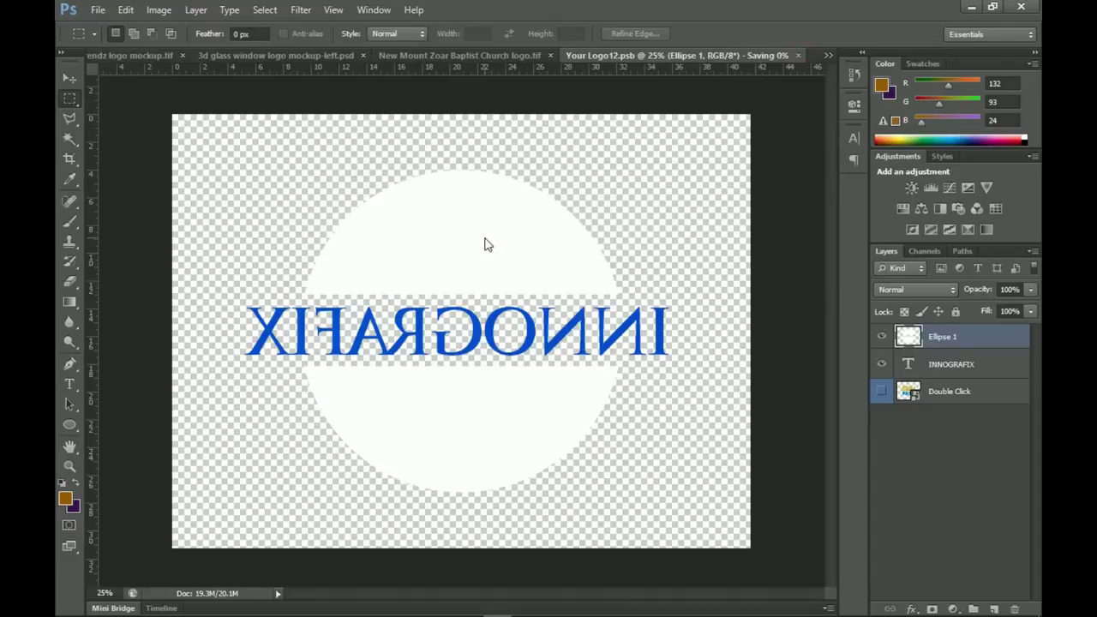
key(ctrl+w)
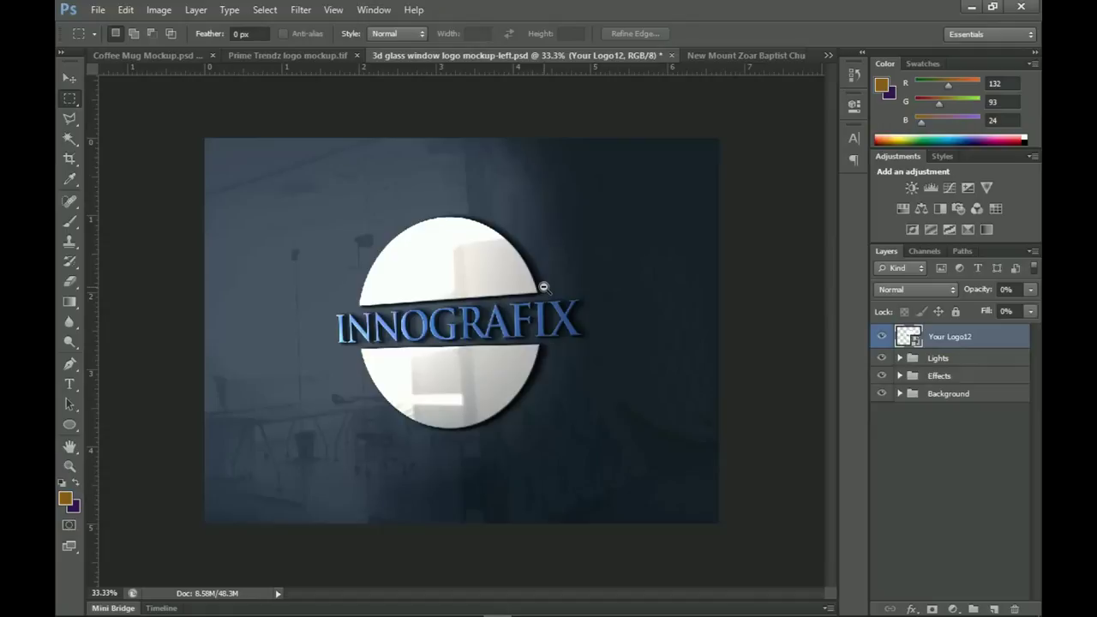
Zoom to 50% on the glass mockup's white-circle INNOGRAFIX badge to check it
click(441, 300)
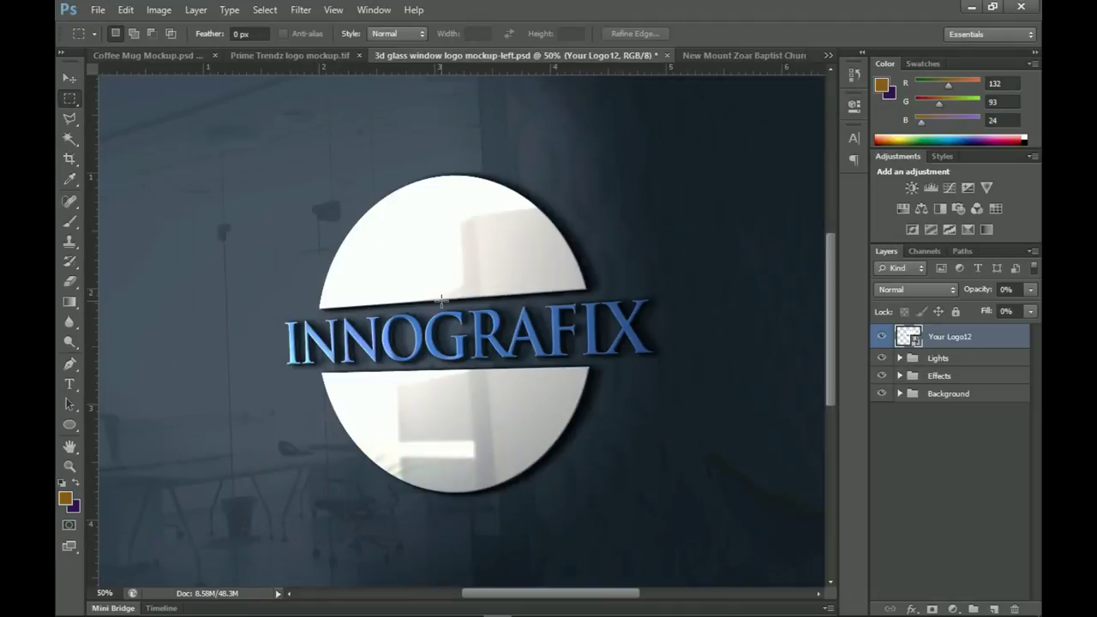
scroll(514, 298, up, 1)
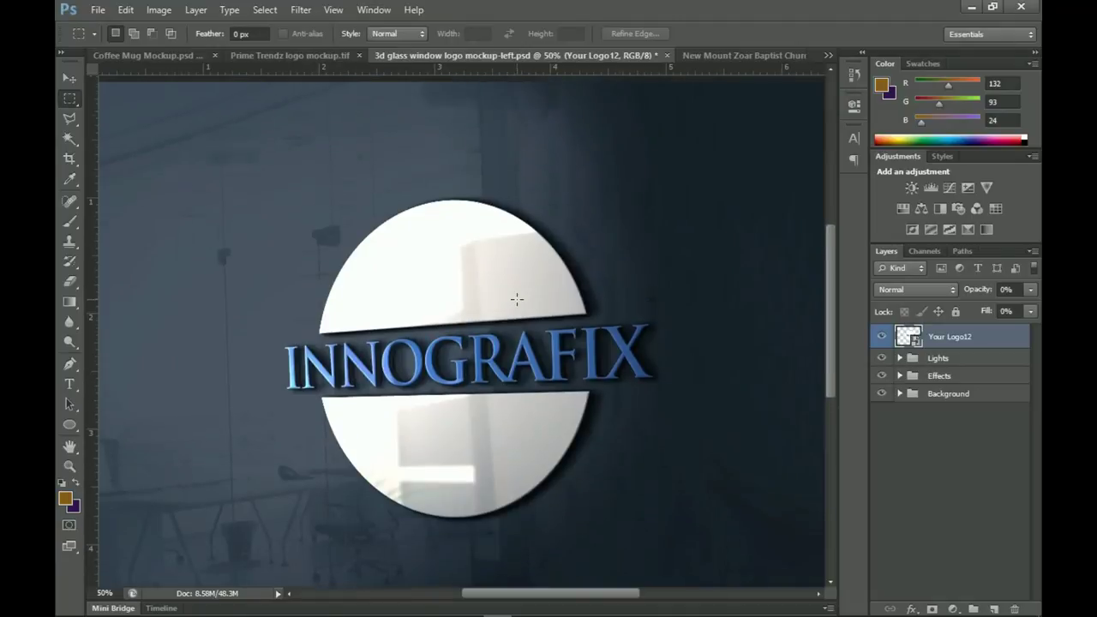
scroll(516, 297, down, 1)
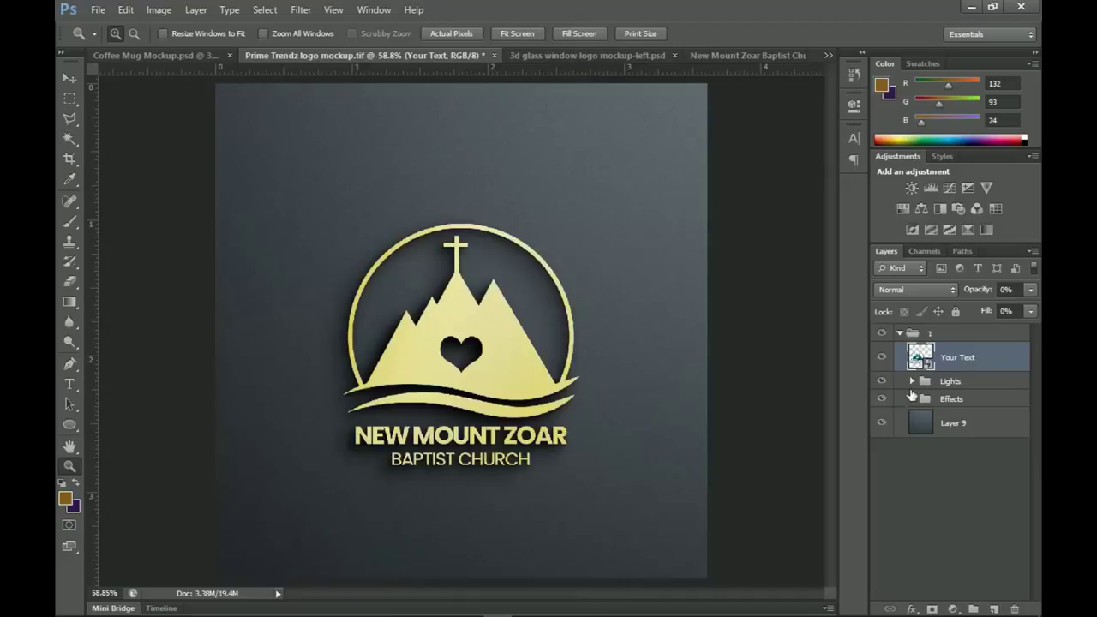
click(912, 380)
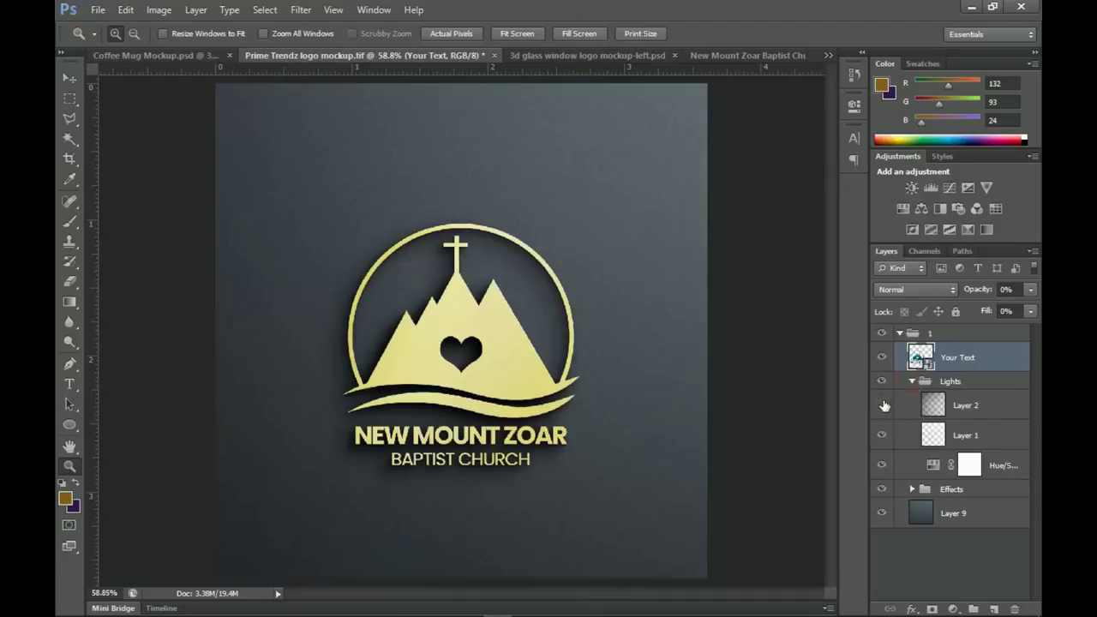
click(882, 405)
click(882, 405)
click(882, 435)
click(882, 436)
click(912, 381)
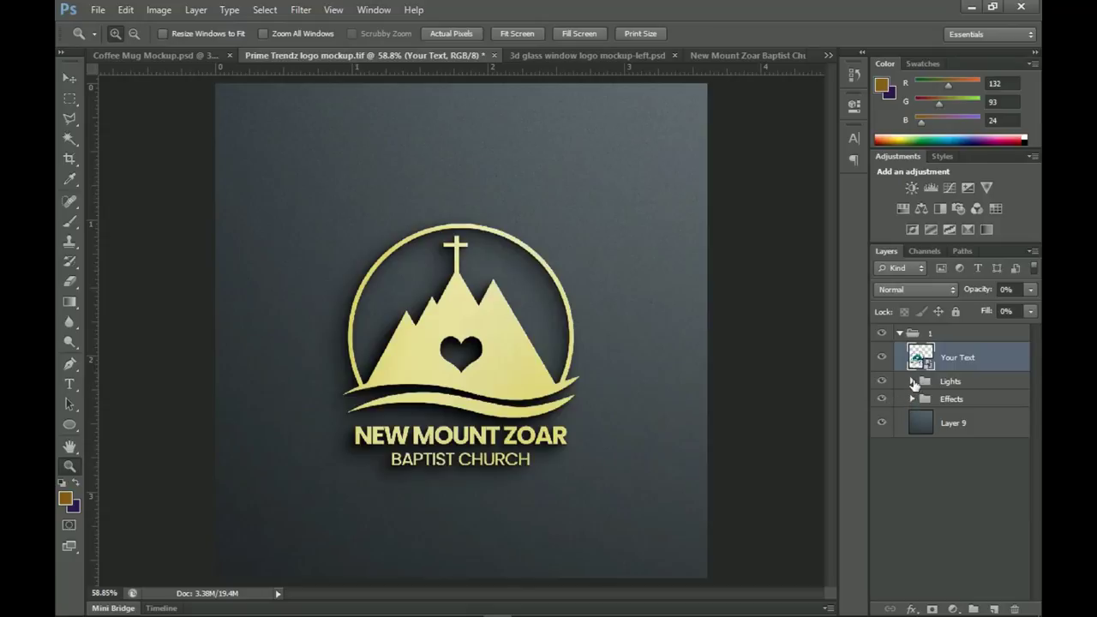
click(882, 423)
click(882, 423)
click(974, 425)
key(ctrl+u)
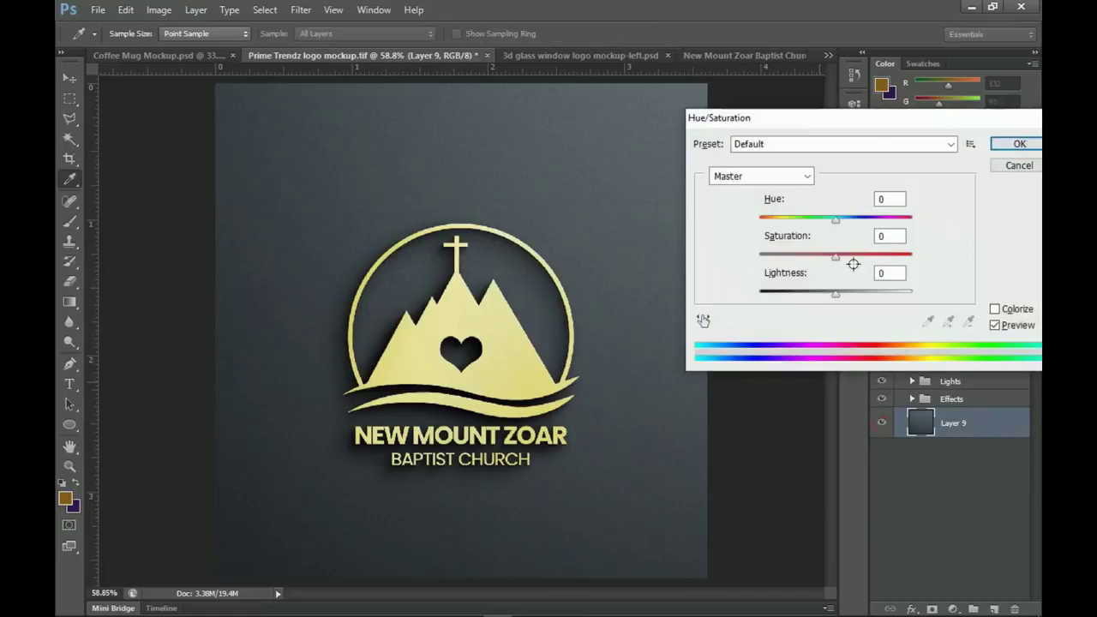
drag(836, 219, 883, 224)
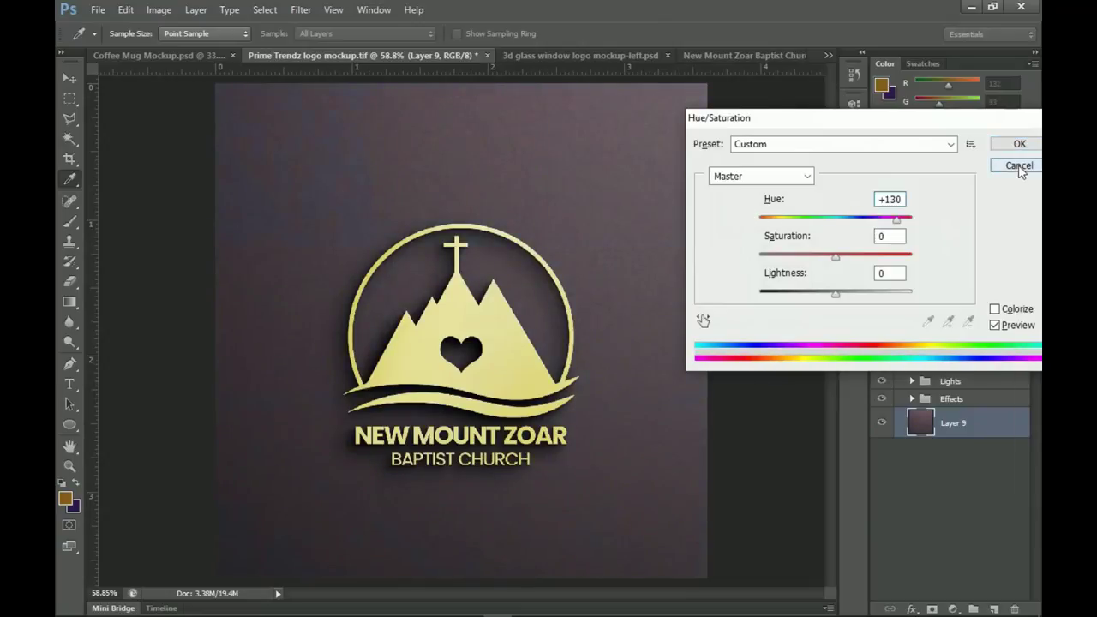
click(1019, 166)
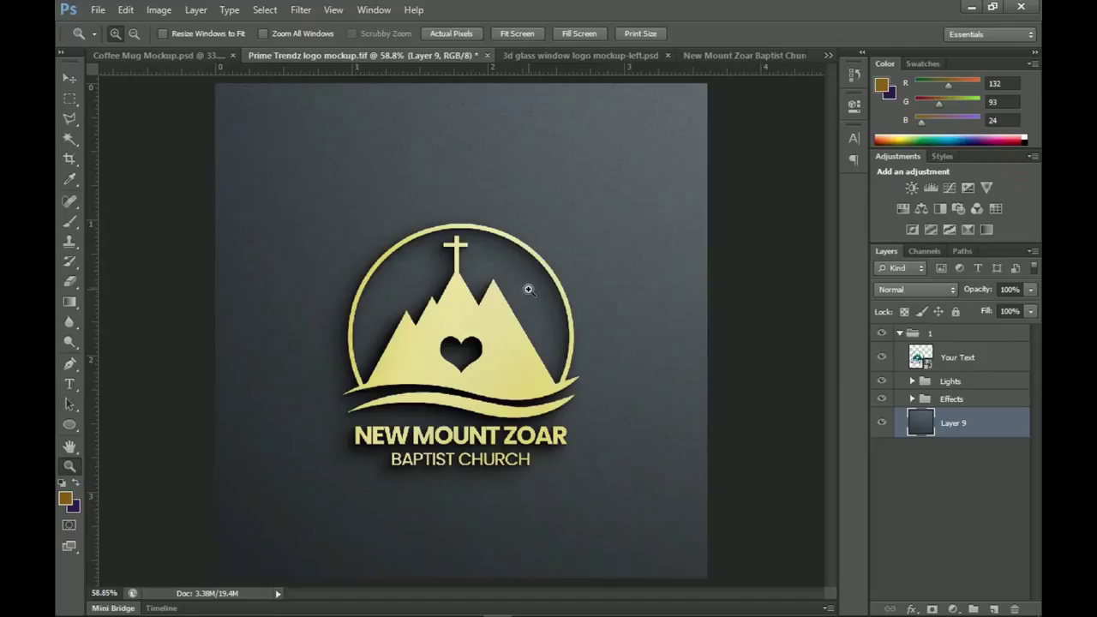
Inspect the logo on the Coffee Mug mockup at 50% zoom, then fit the image on screen
click(173, 55)
drag(674, 306, 503, 345)
key(ctrl+minus)
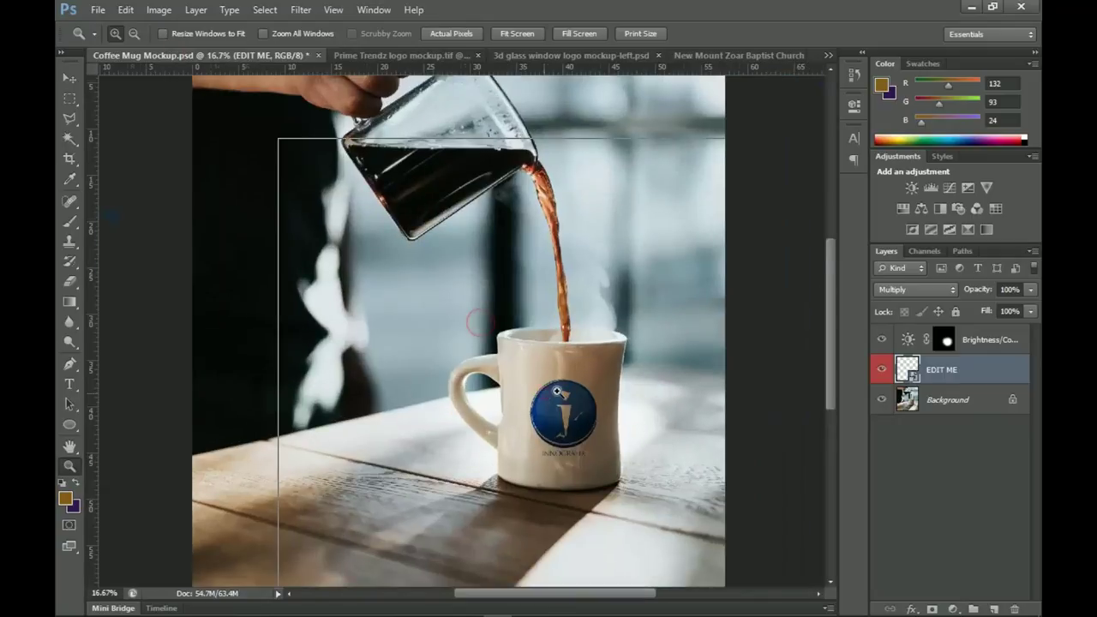
click(557, 391)
click(618, 414)
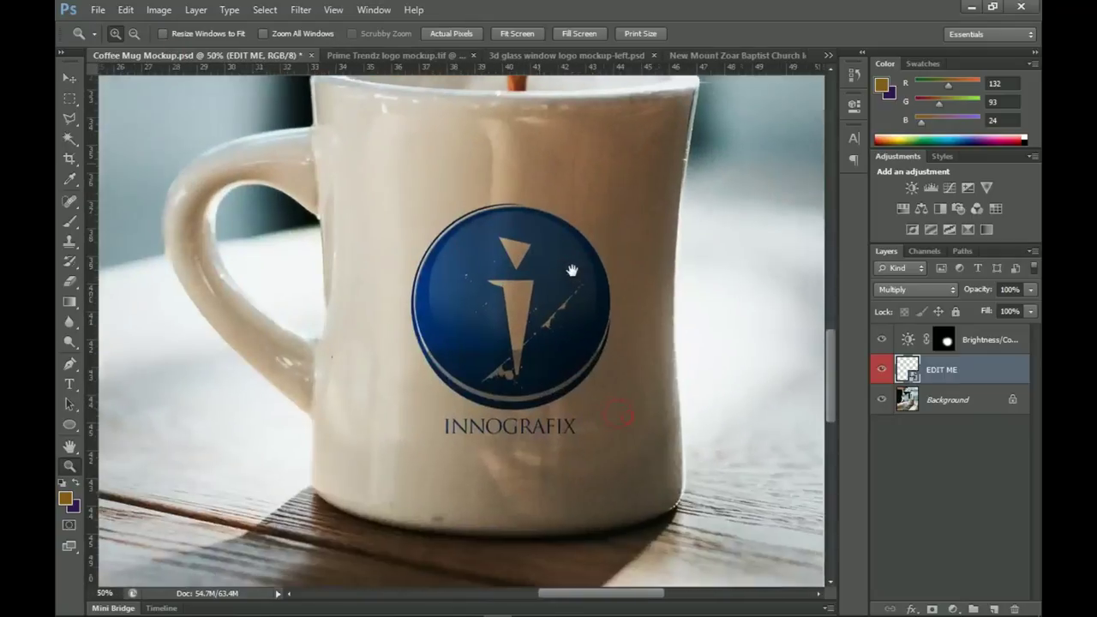
drag(584, 303, 583, 317)
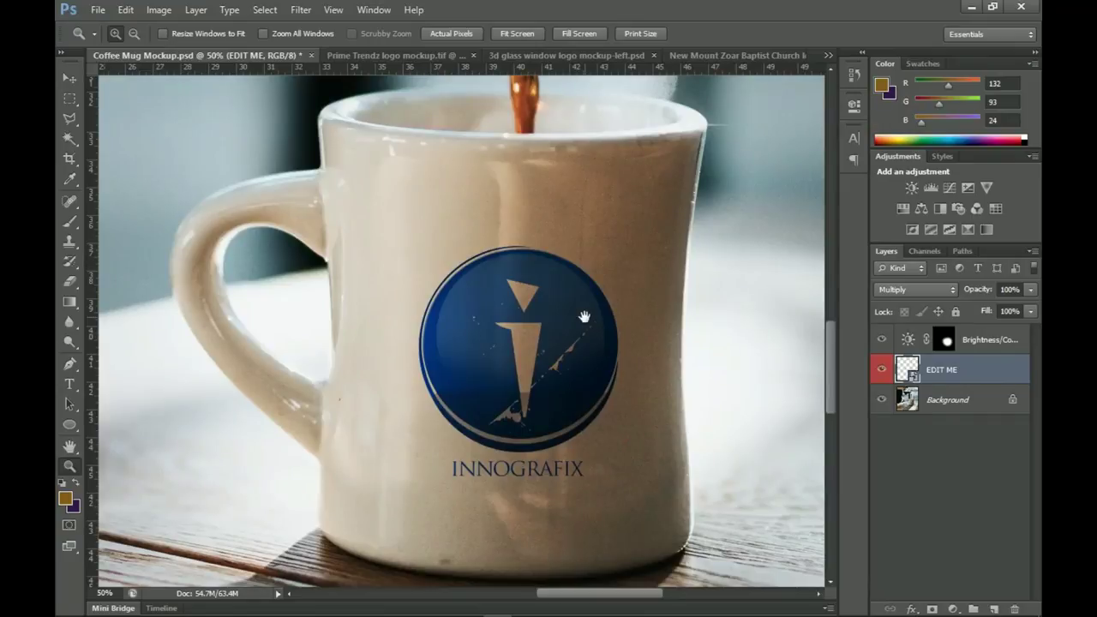
key(ctrl+0)
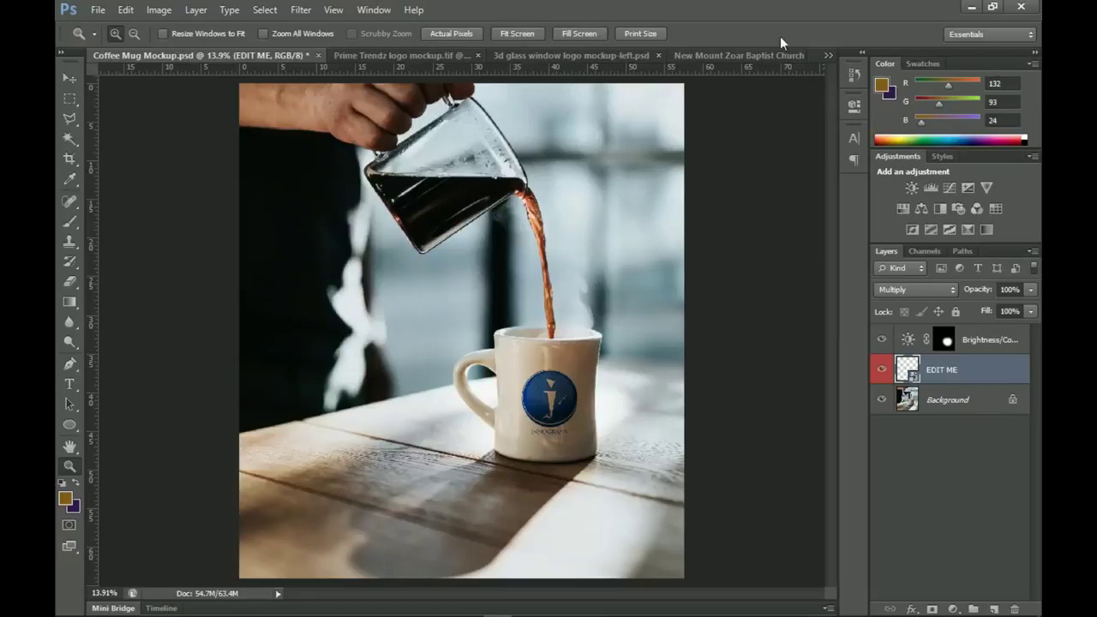
Remove the stray partial logo copy in the church logo file, then zoom the mug logo to 50%
click(745, 57)
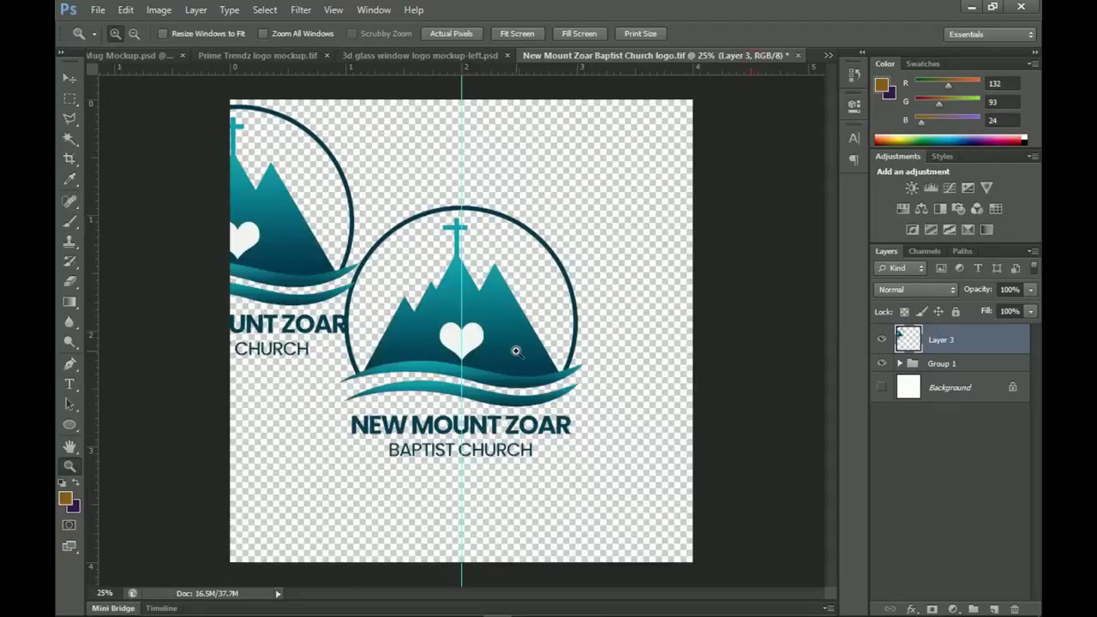
key(ctrl+z)
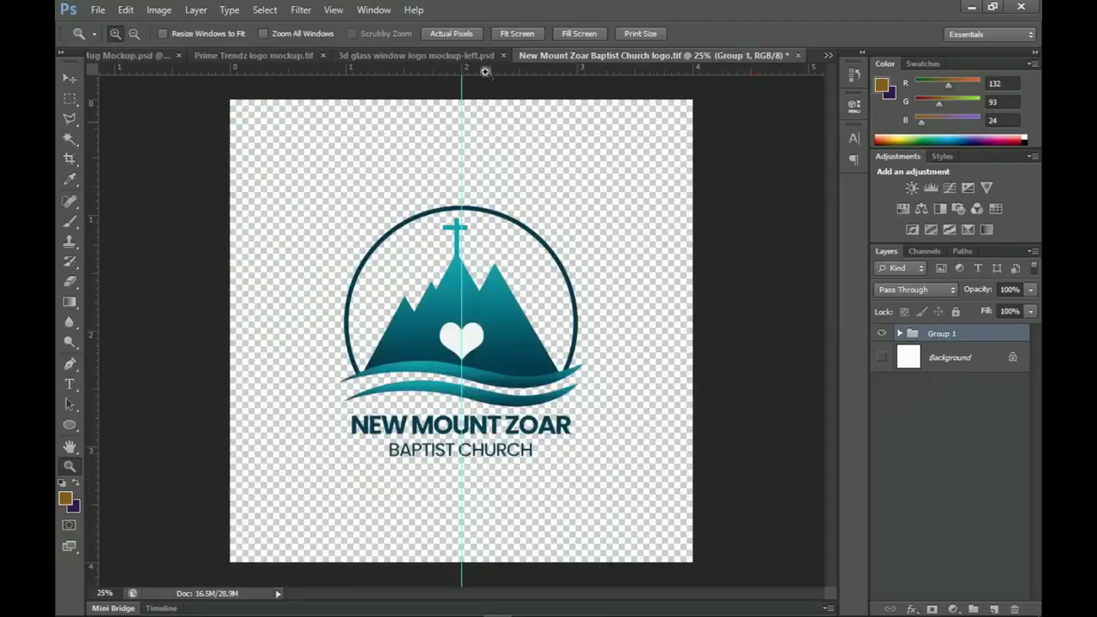
click(158, 62)
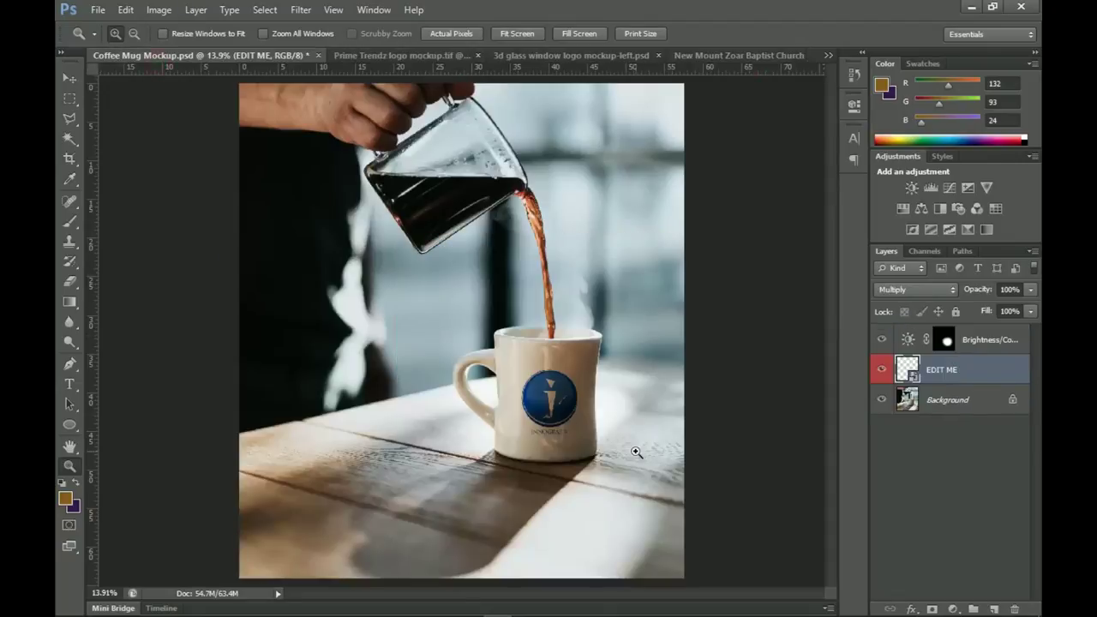
click(581, 422)
click(581, 421)
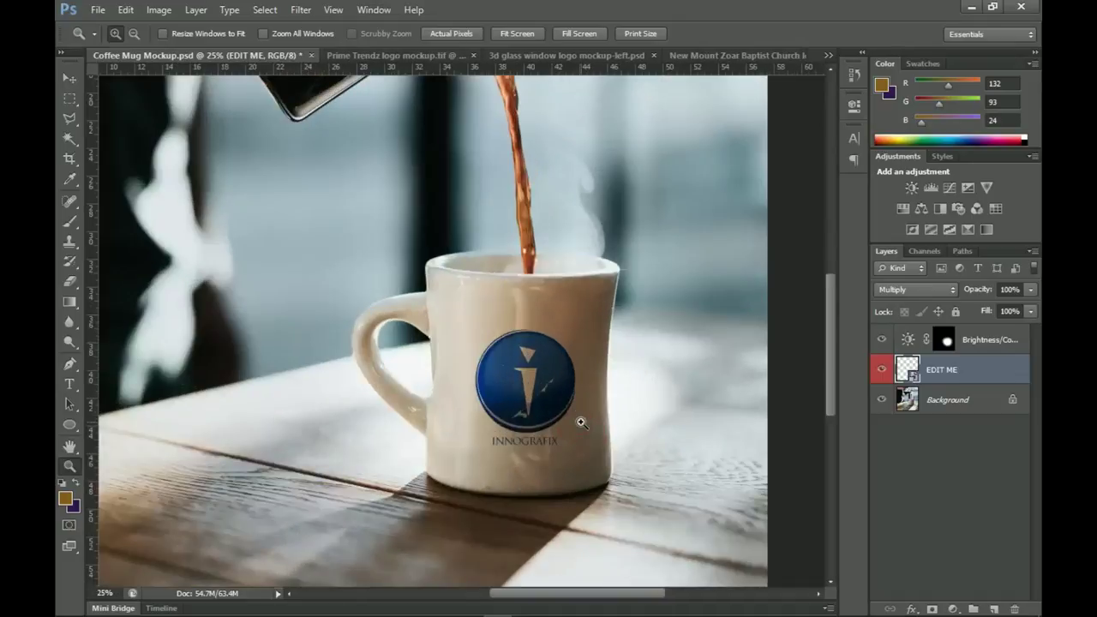
click(581, 421)
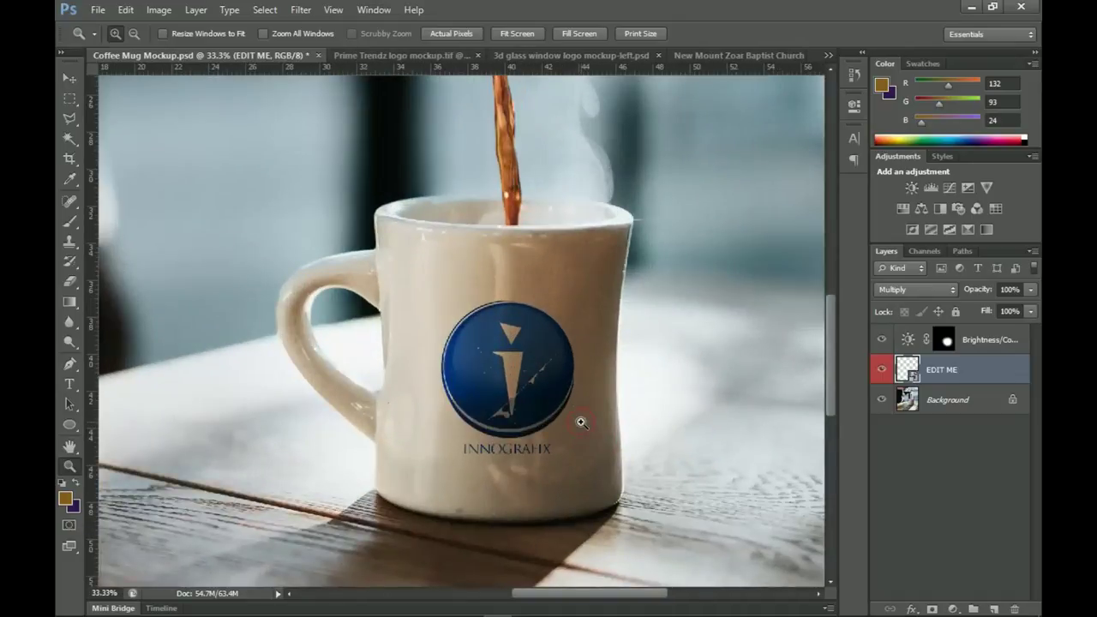
click(581, 421)
drag(605, 330, 600, 381)
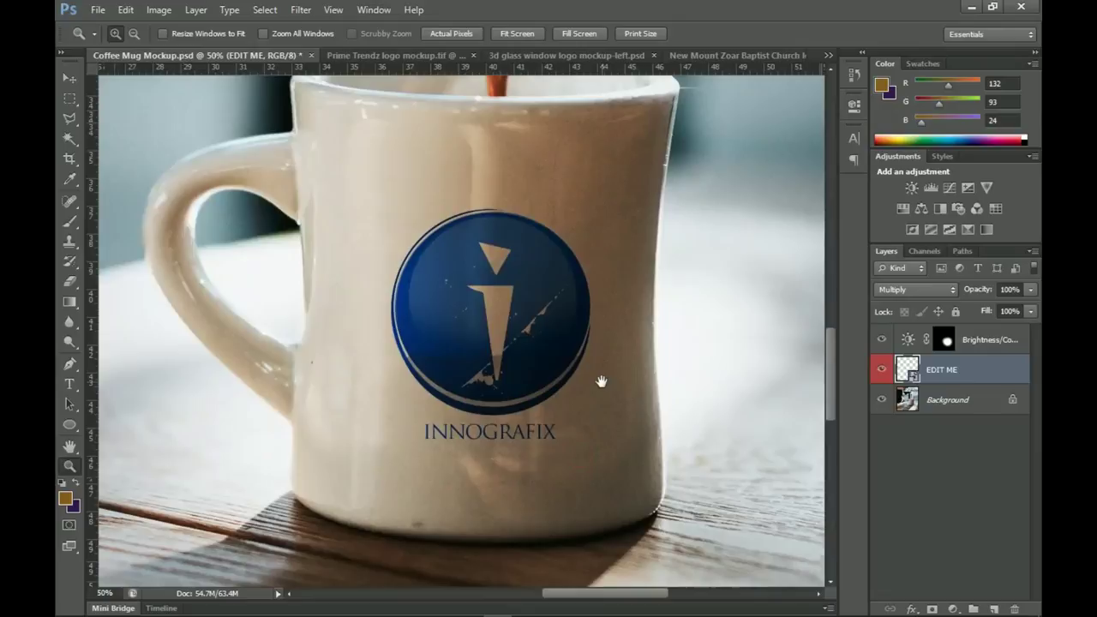